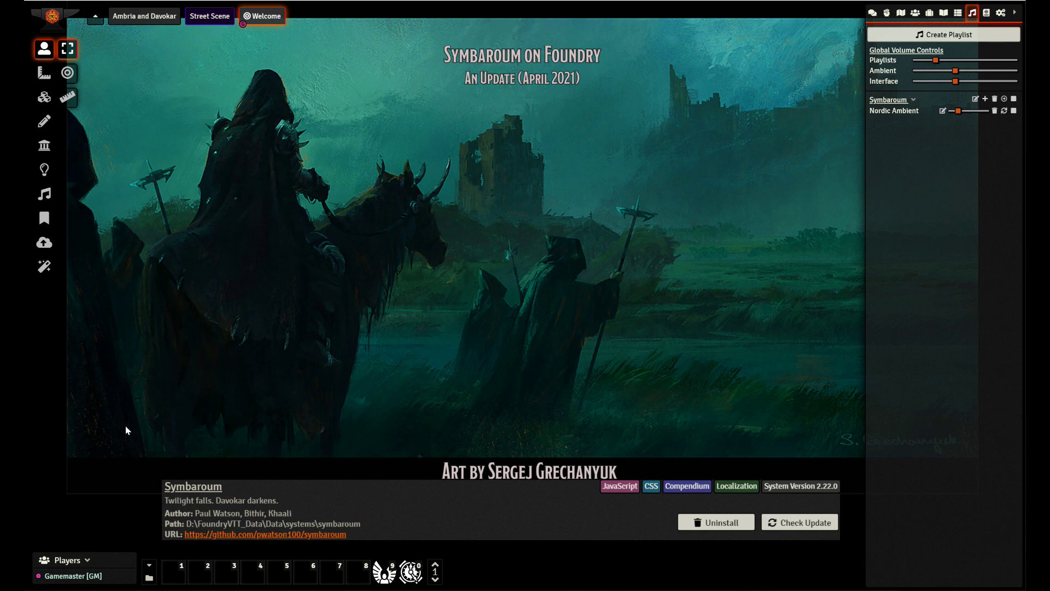
Step: Examine the Symbaroum system's author, path, URL and version details on the Welcome scene
scroll(208, 539, "up", 1)
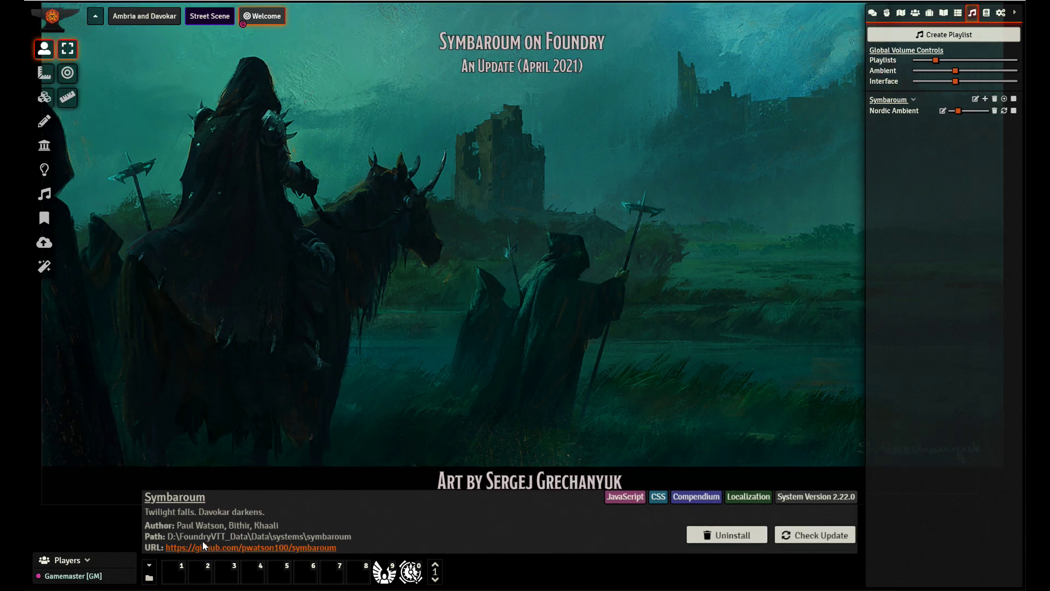
left_click_drag(379, 447, 411, 241)
scroll(176, 398, "up", 3)
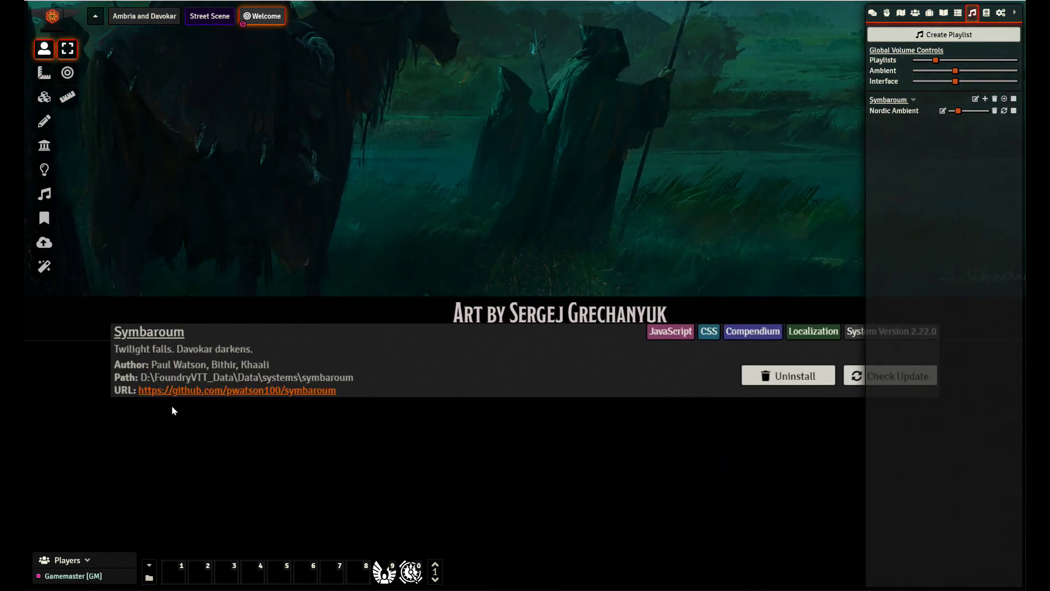
left_click_drag(159, 448, 214, 421)
left_click_drag(473, 450, 315, 458)
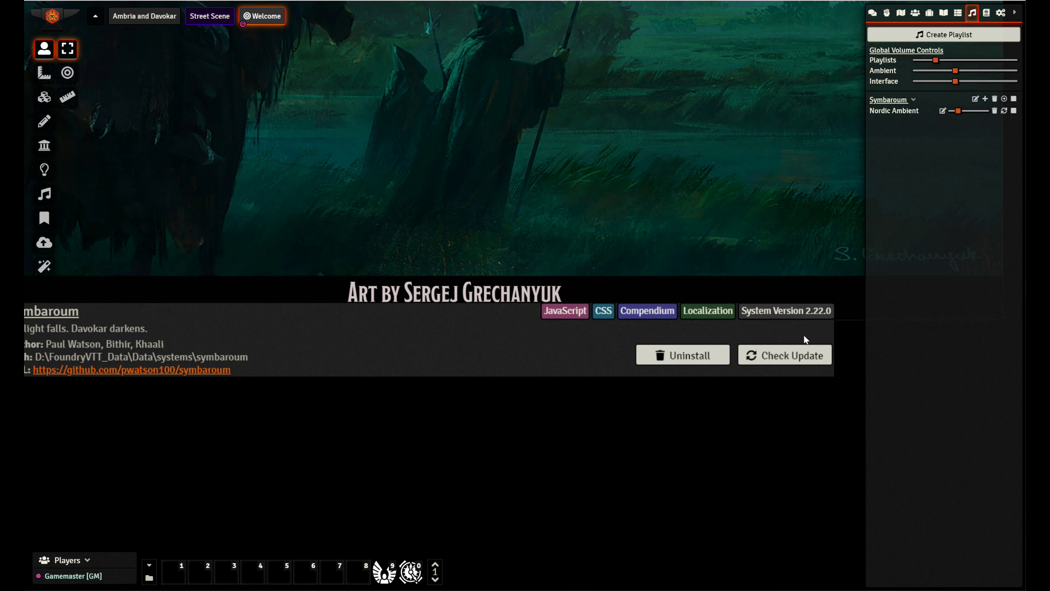
left_click_drag(370, 448, 478, 477)
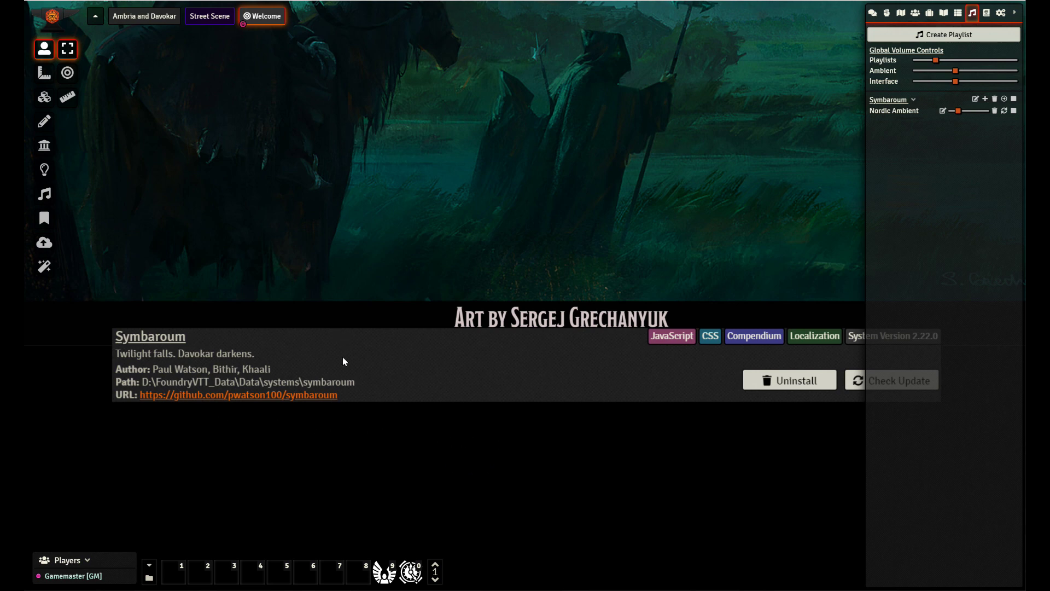
left_click_drag(480, 199, 408, 432)
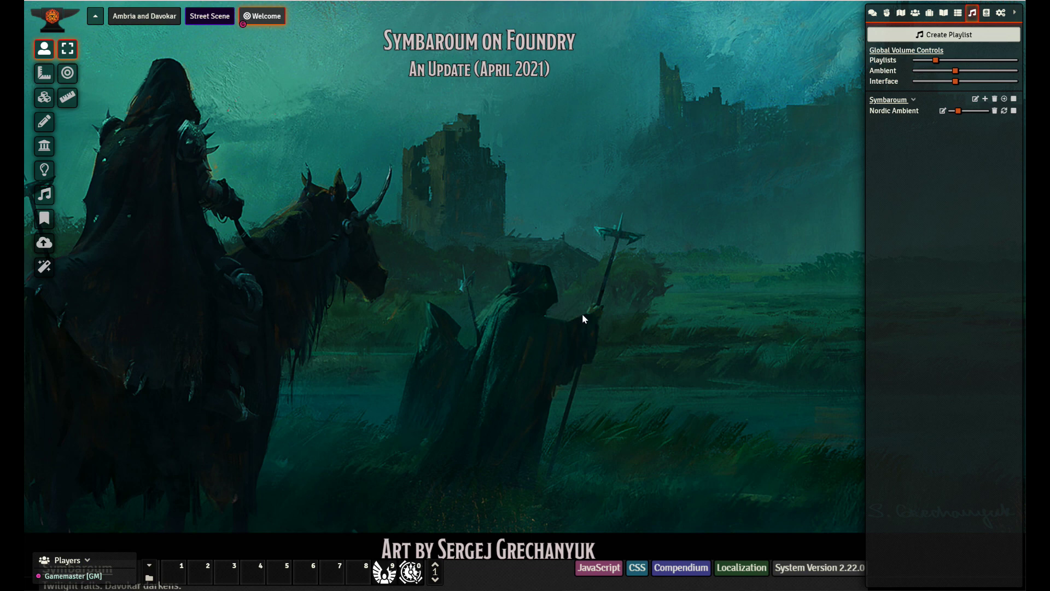
Step: Review the list of active modules in Module Management and close it without changes
left_click(1001, 12)
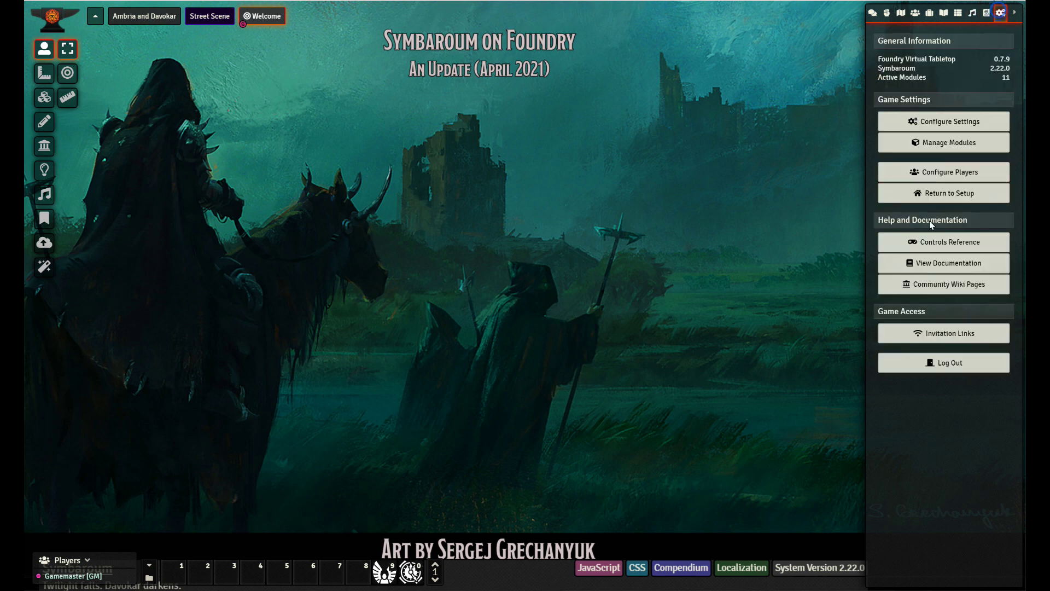
left_click(970, 143)
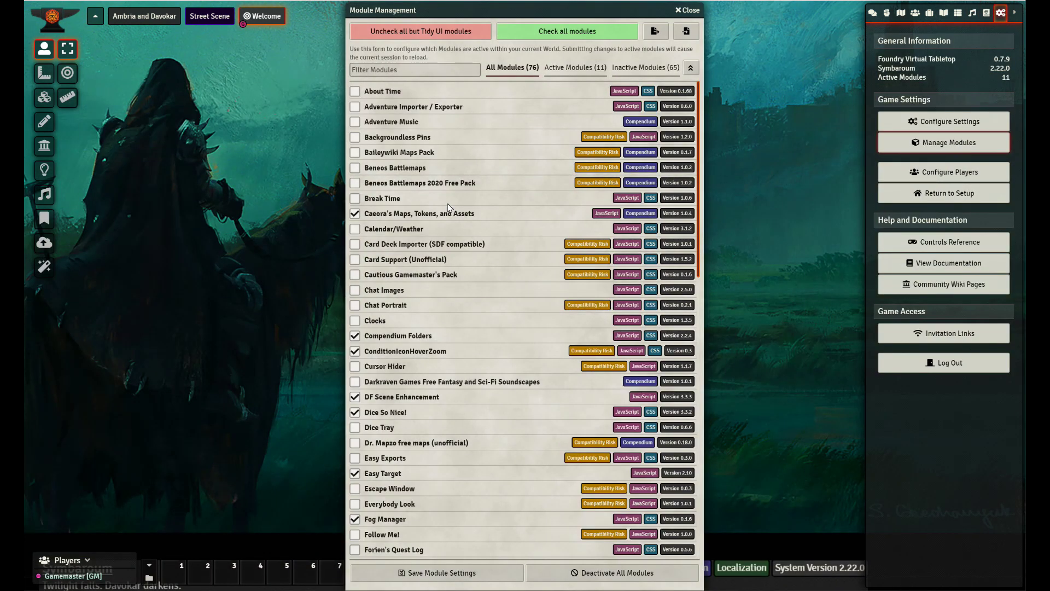
left_click(589, 69)
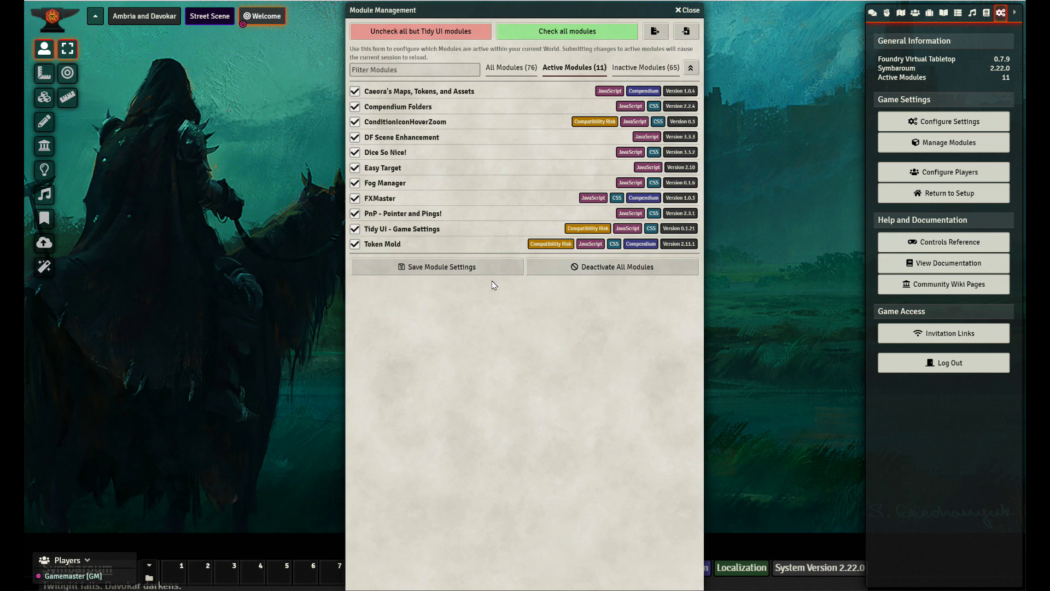
left_click(688, 11)
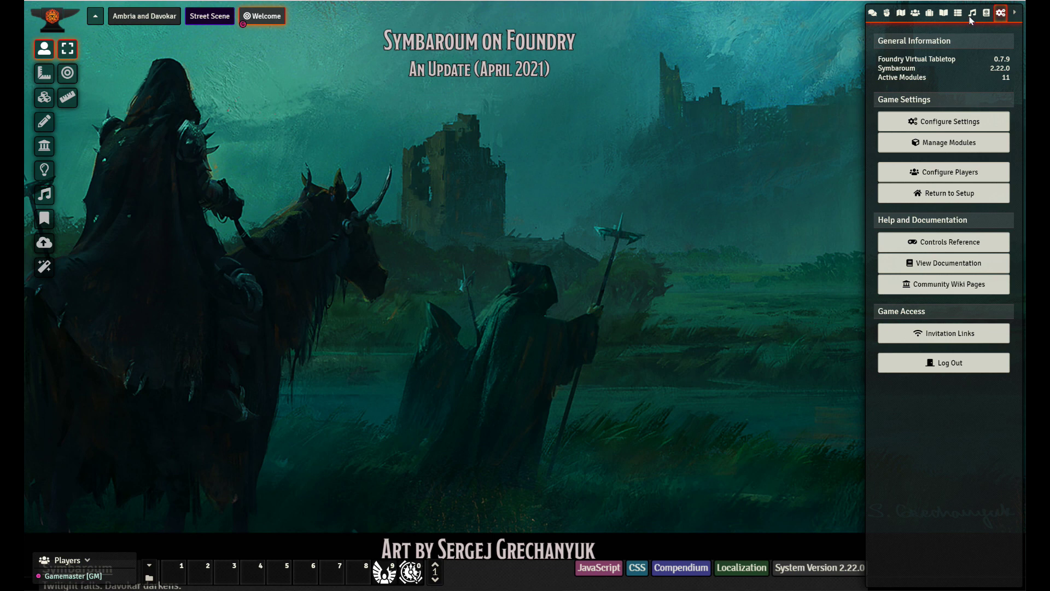
Step: Collapse the Item, JournalEntry and Macro compendium folders and check the contents of the Default folder
left_click(987, 13)
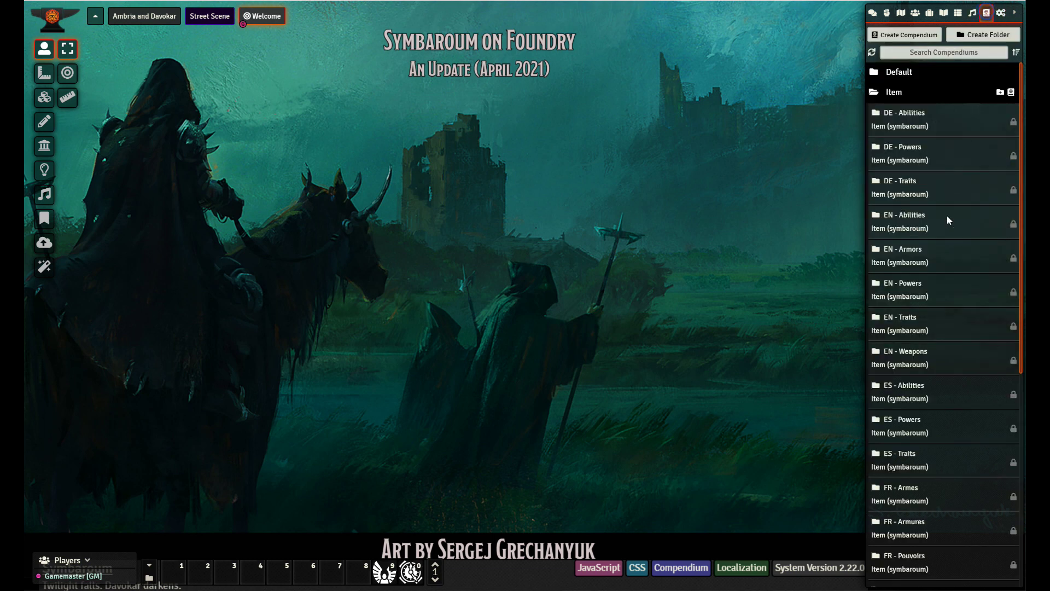
left_click(893, 93)
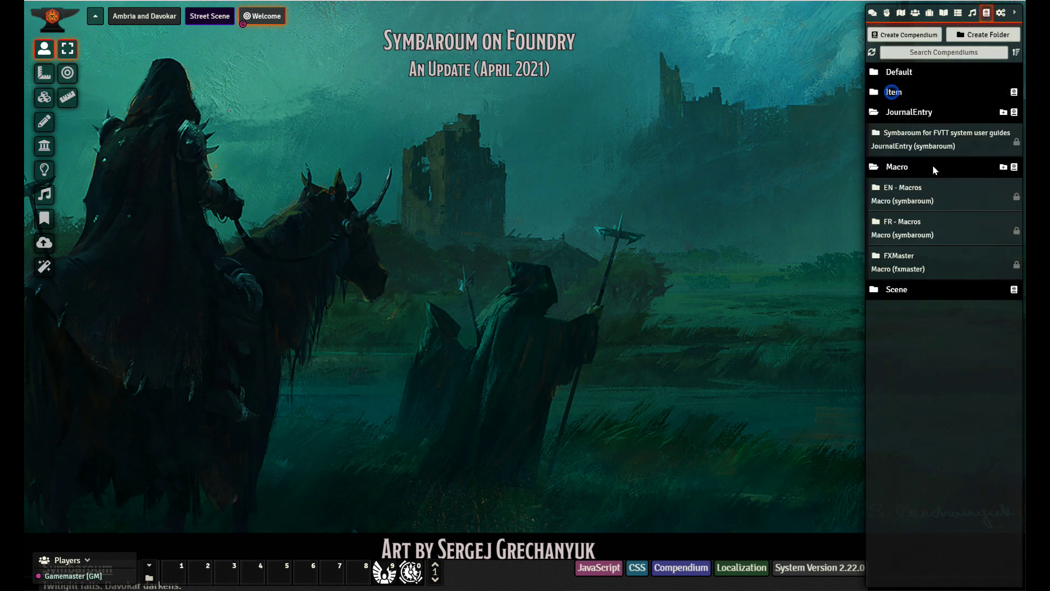
left_click(908, 112)
left_click(897, 132)
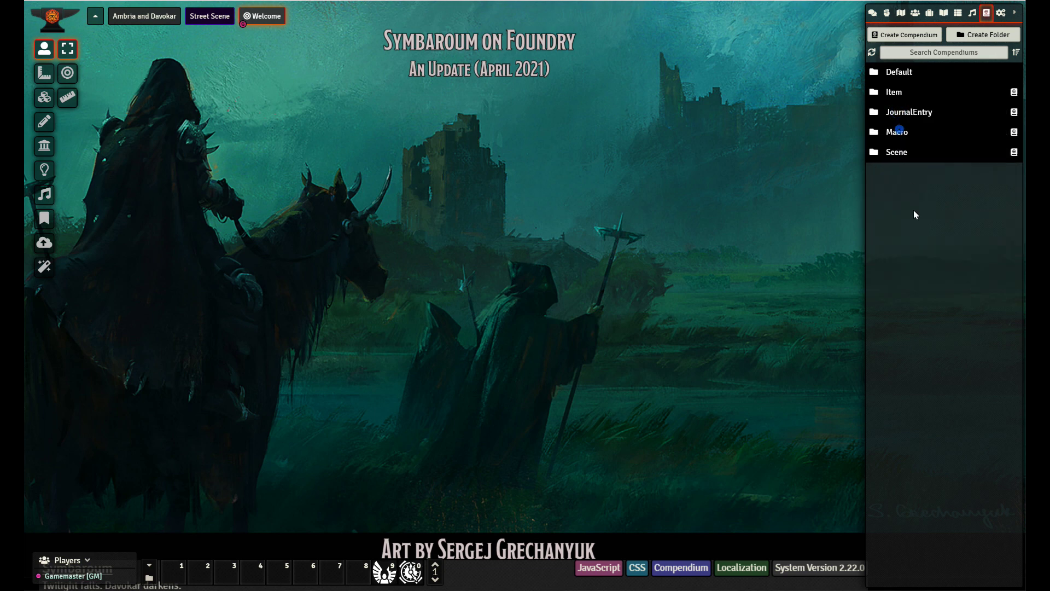
left_click(913, 72)
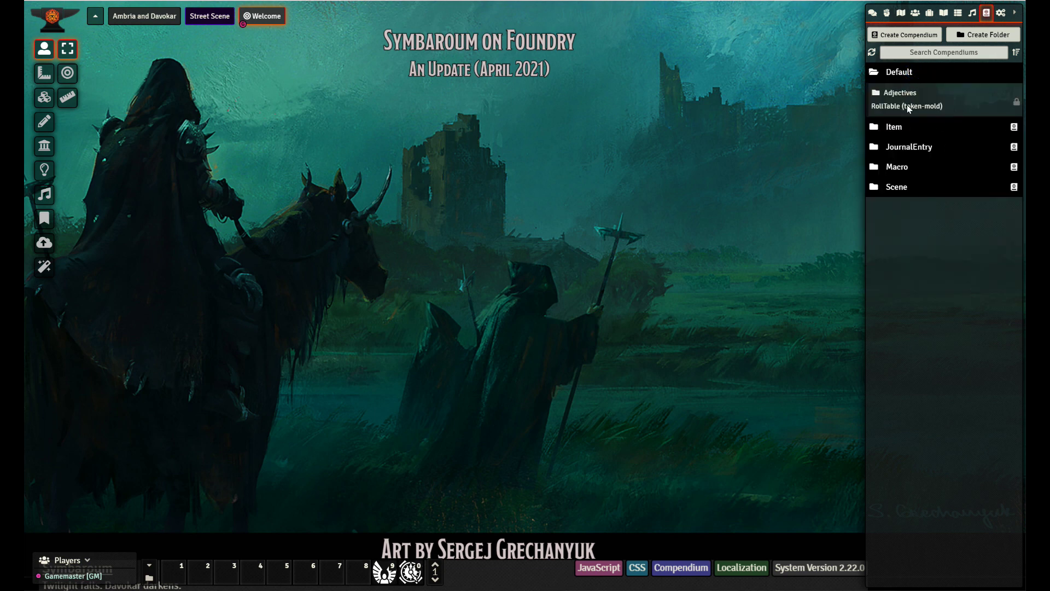
left_click(915, 74)
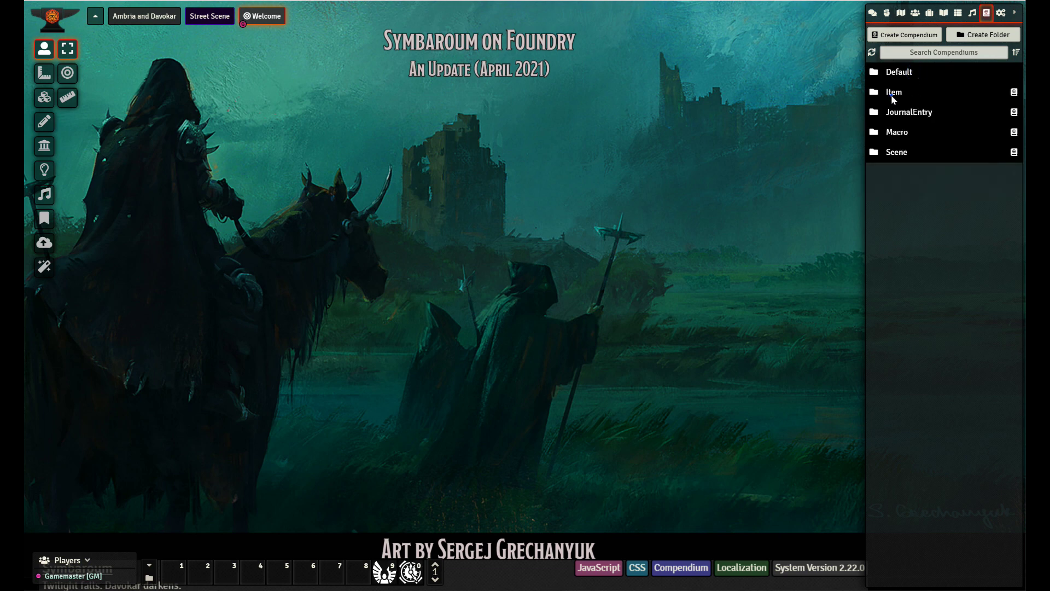
Step: Expand the Item compendium folder and look through its compendiums for the different languages
left_click(891, 94)
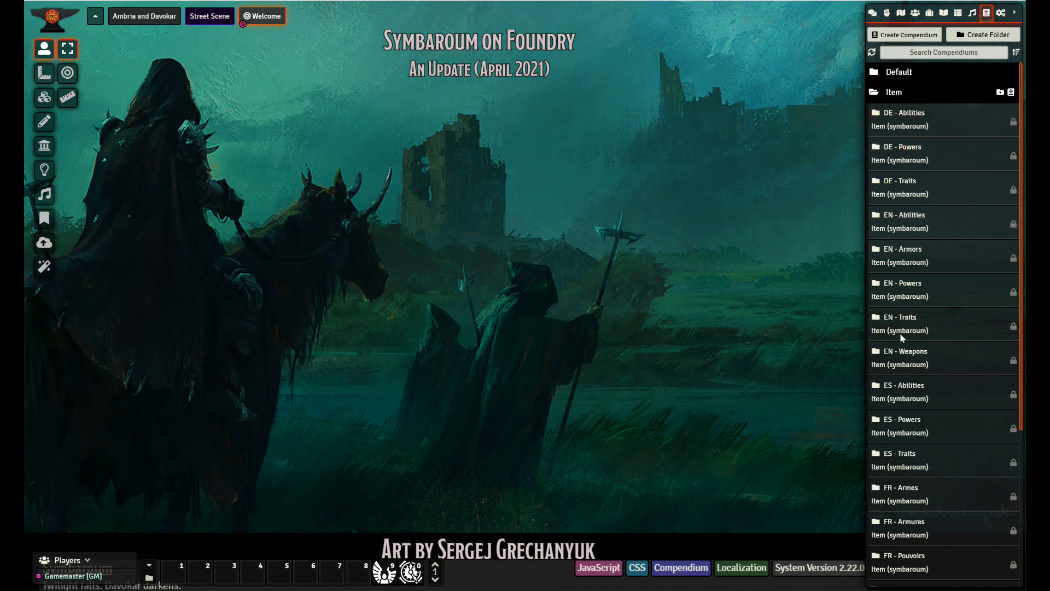
scroll(920, 484, "down", 3)
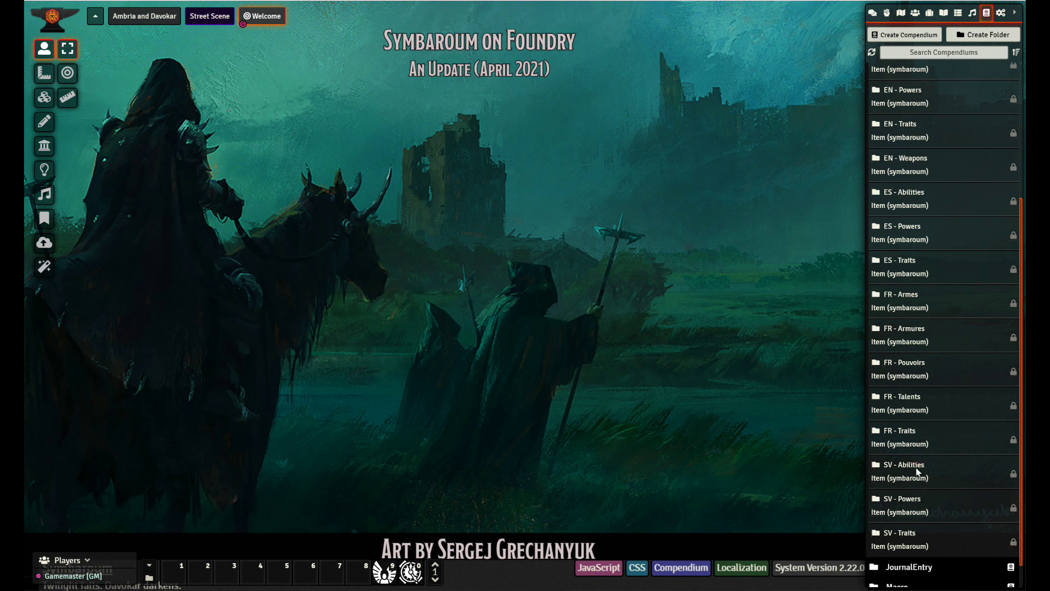
scroll(921, 455, "up", 3)
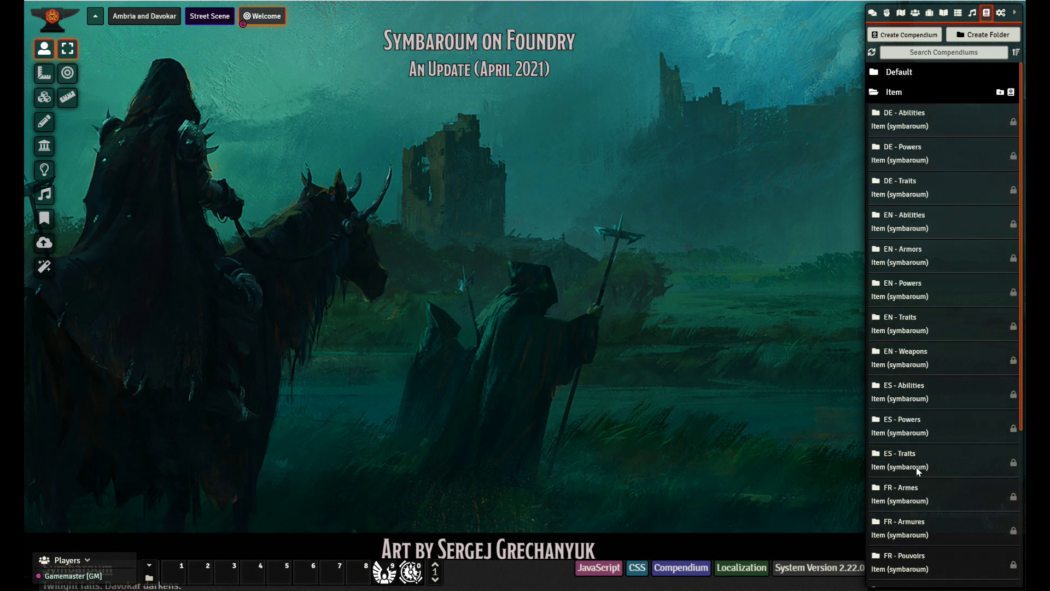
Step: Open the EN - Abilities compendium, place its window mid-screen and browse the whole list of abilities
left_click(899, 215)
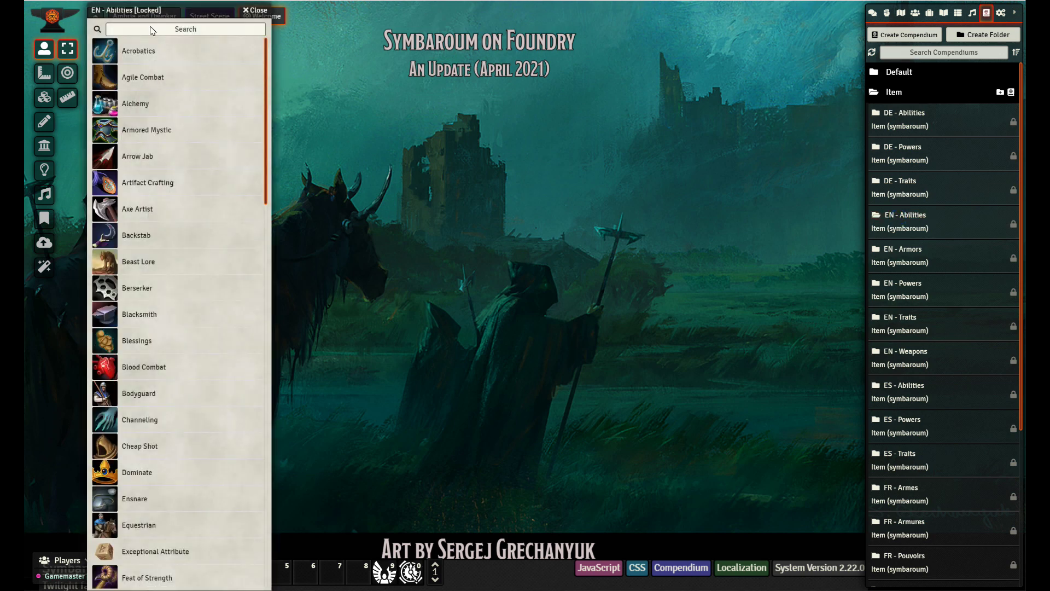
left_click_drag(155, 11, 546, 11)
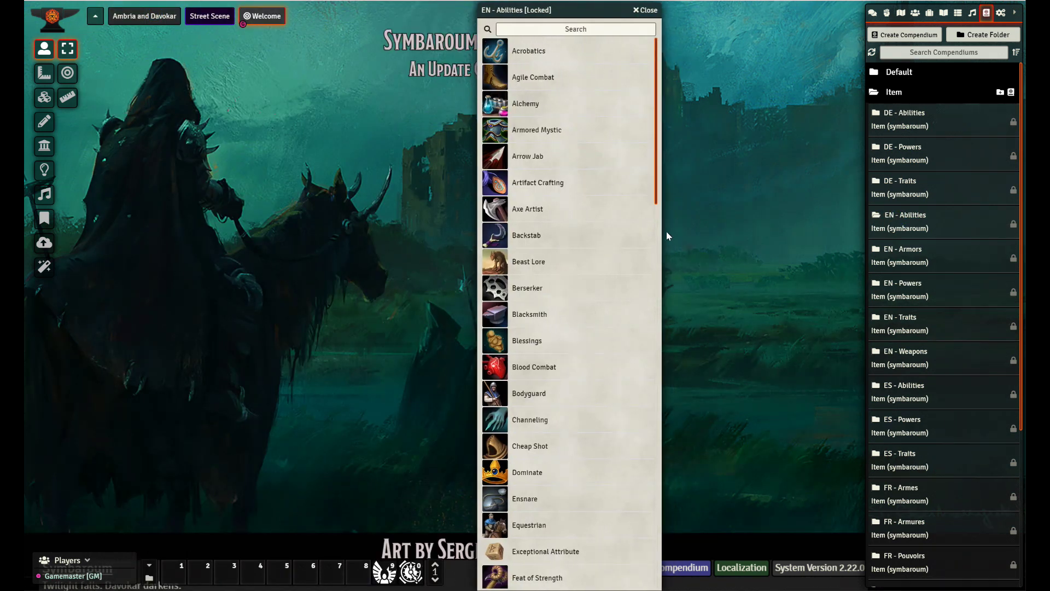
scroll(612, 220, "down", 20)
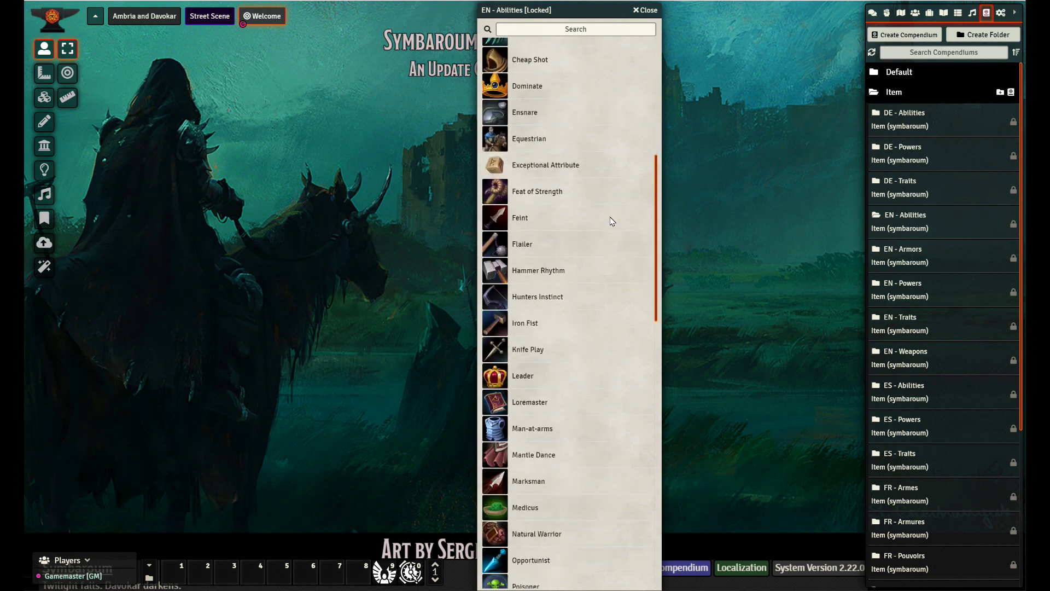
scroll(613, 221, "down", 5)
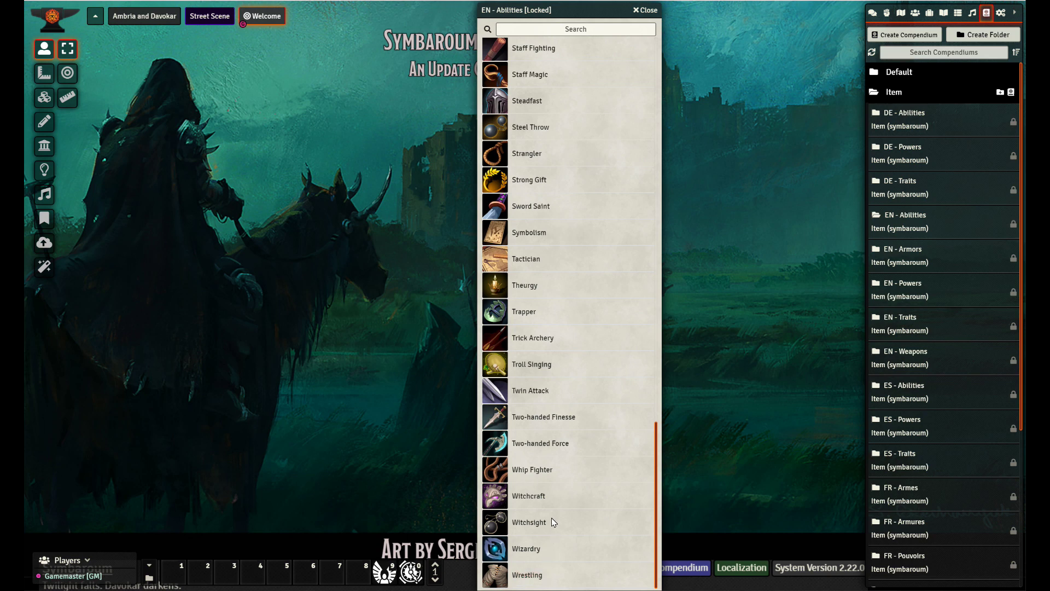
scroll(532, 102, "up", 20)
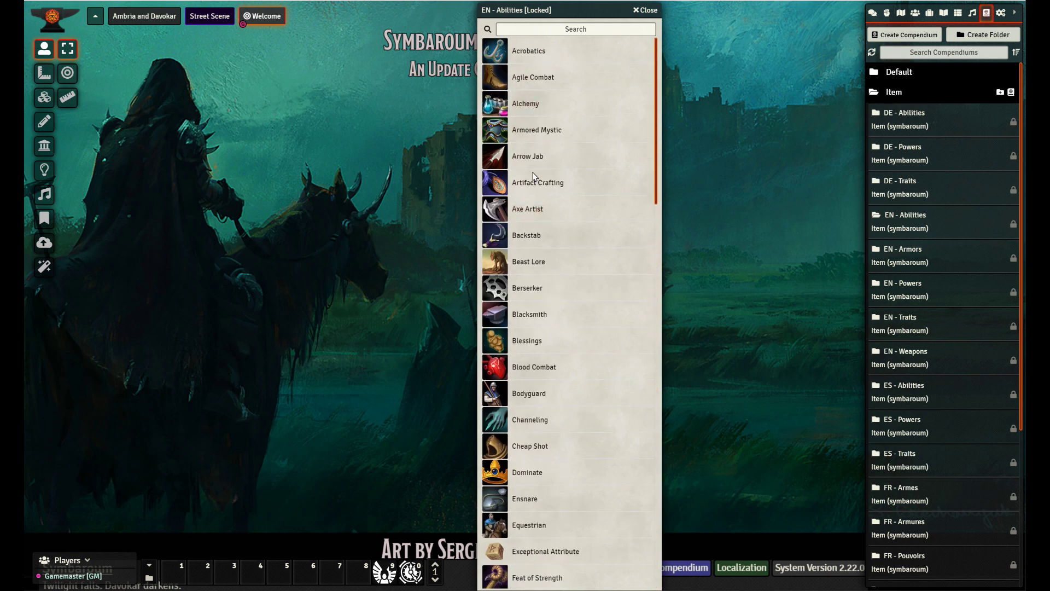
scroll(531, 268, "down", 10)
scroll(531, 270, "down", 10)
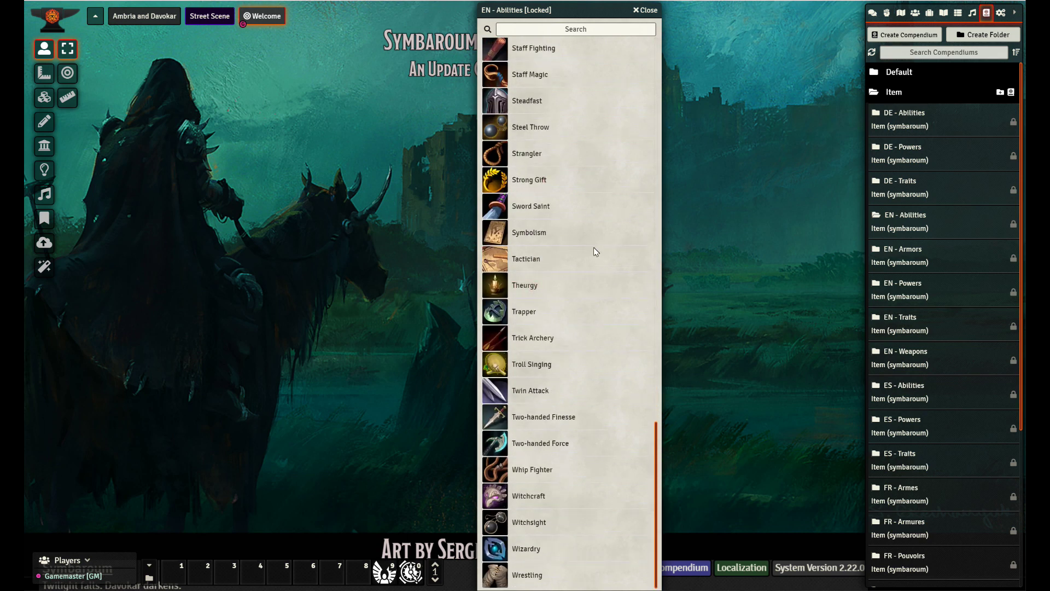
Step: Inspect the Tactician ability's Description, Novice, Adept, Master and Bonus pages, and close both the ability and the compendium
left_click(528, 259)
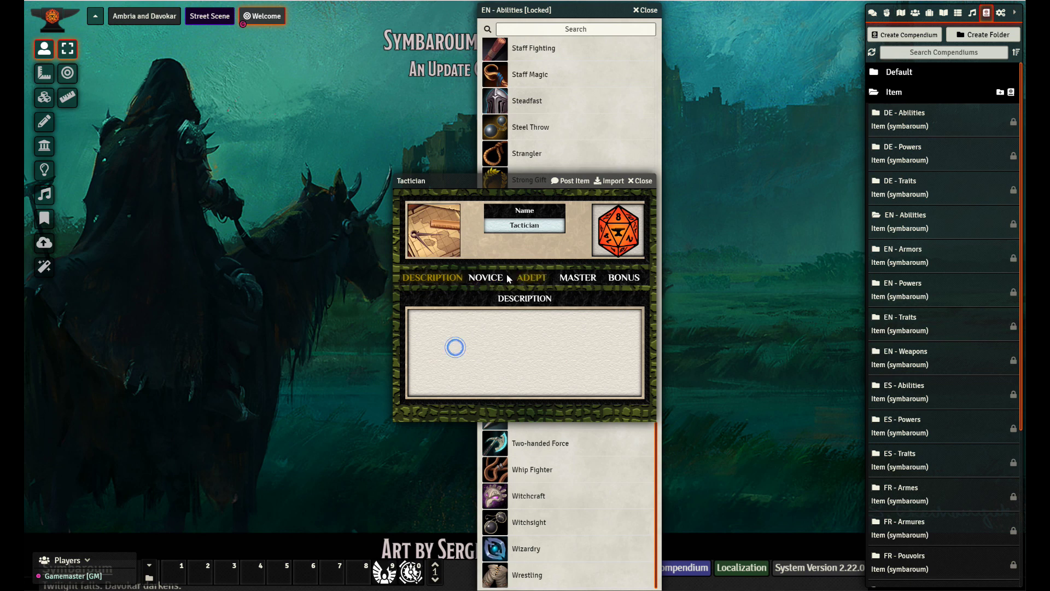
left_click(486, 277)
left_click(532, 277)
left_click(560, 274)
left_click(611, 278)
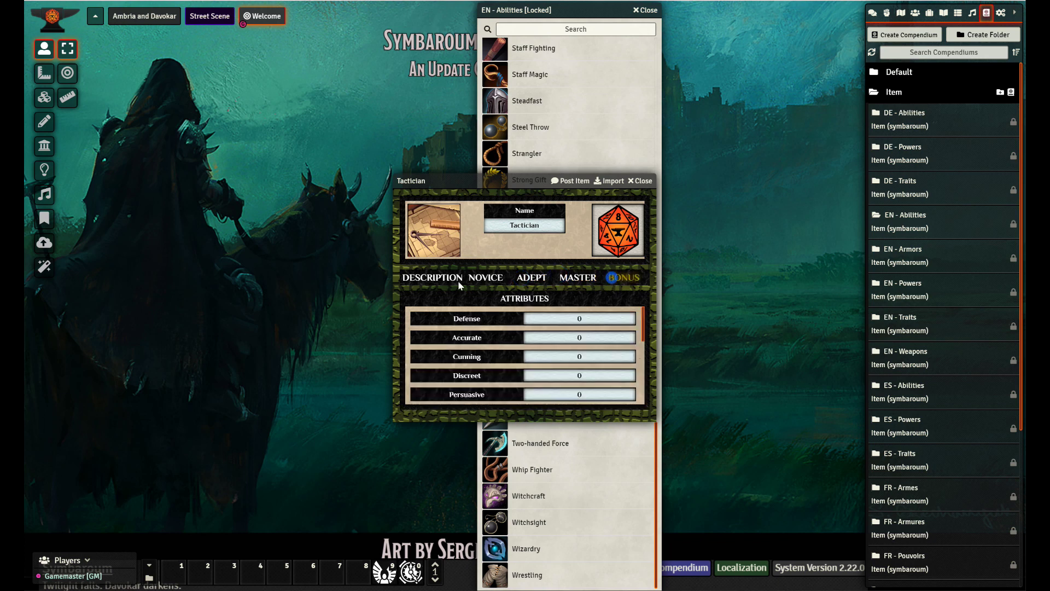
left_click(445, 280)
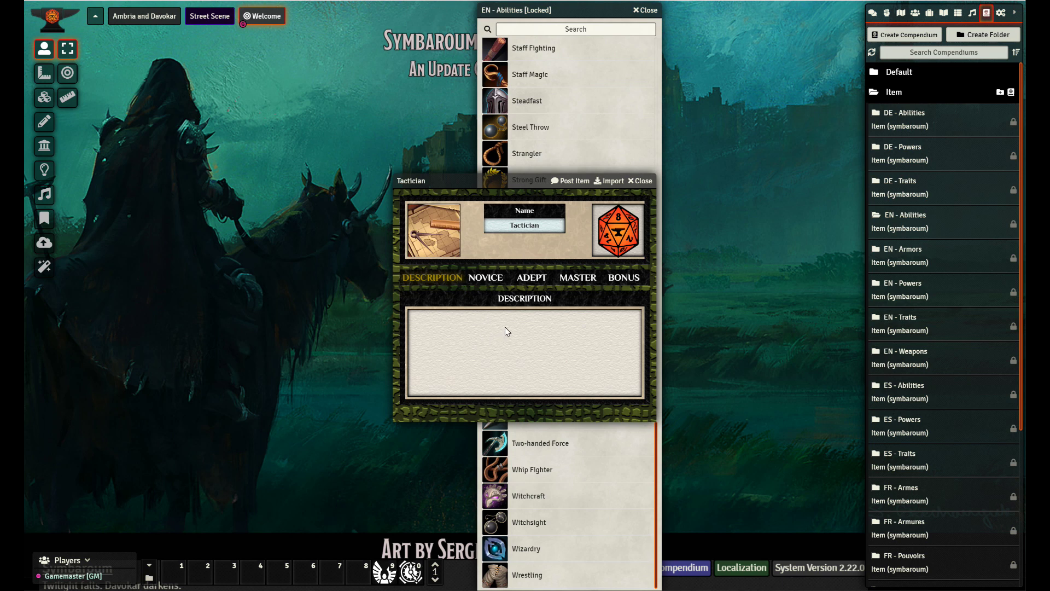
left_click(640, 181)
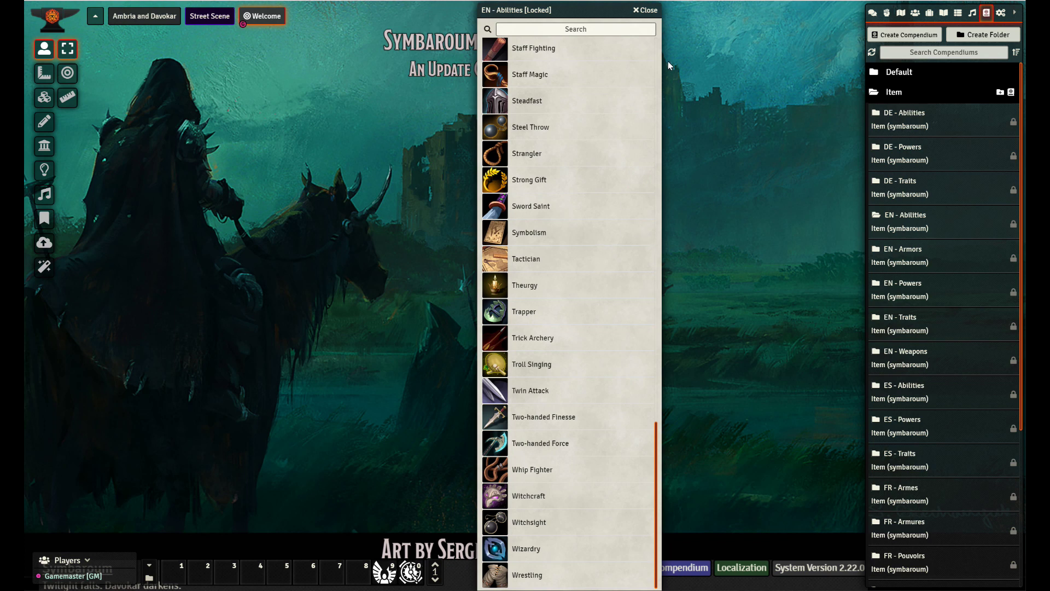
left_click(648, 10)
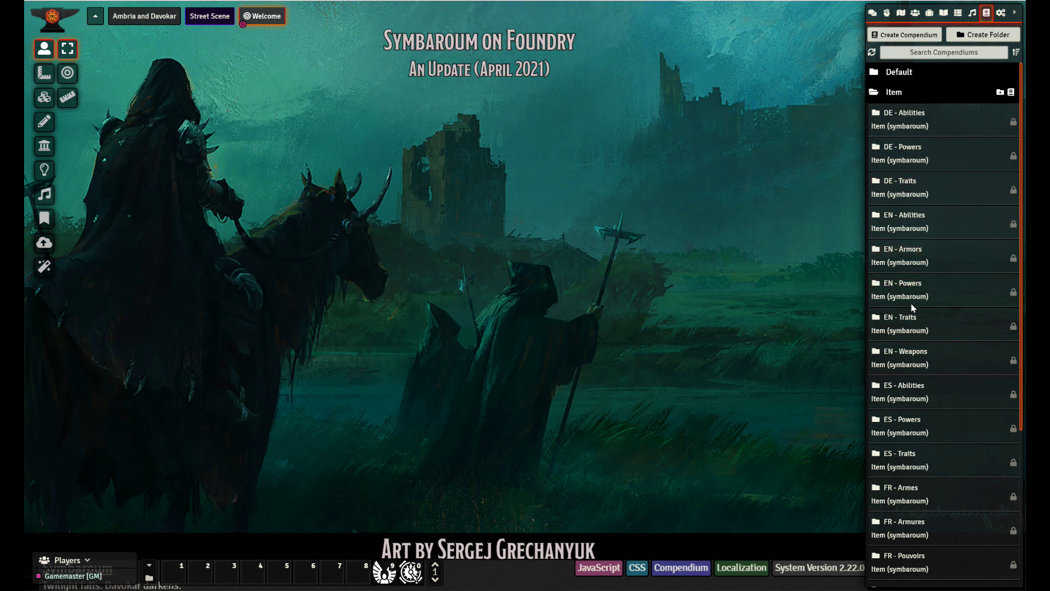
Step: Check the options offered for the EN - Traits compendium, look through the remaining Item compendiums and collapse the Item folder
right_click(915, 356)
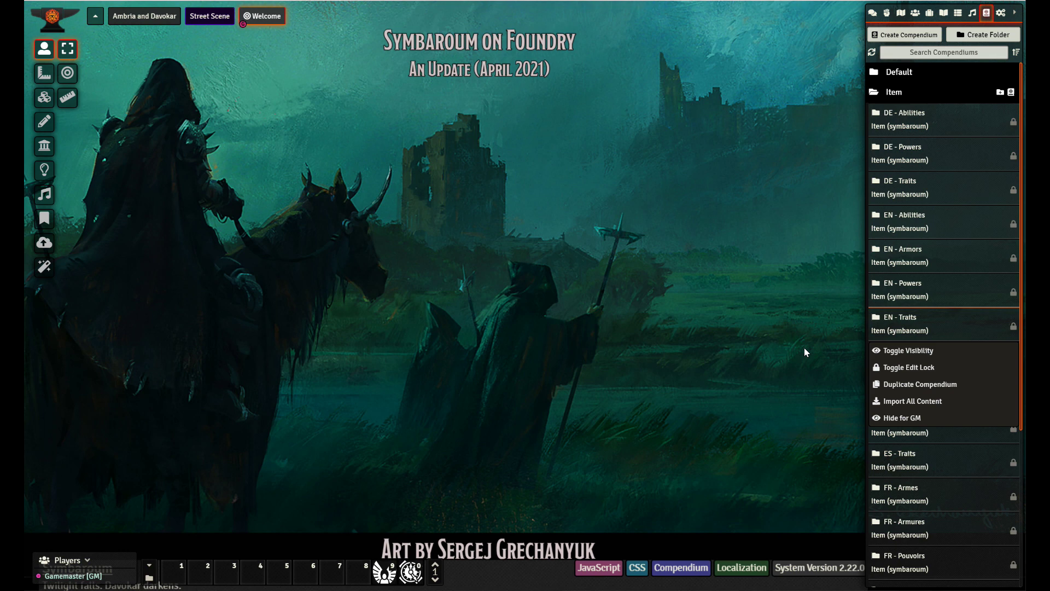
left_click(820, 359)
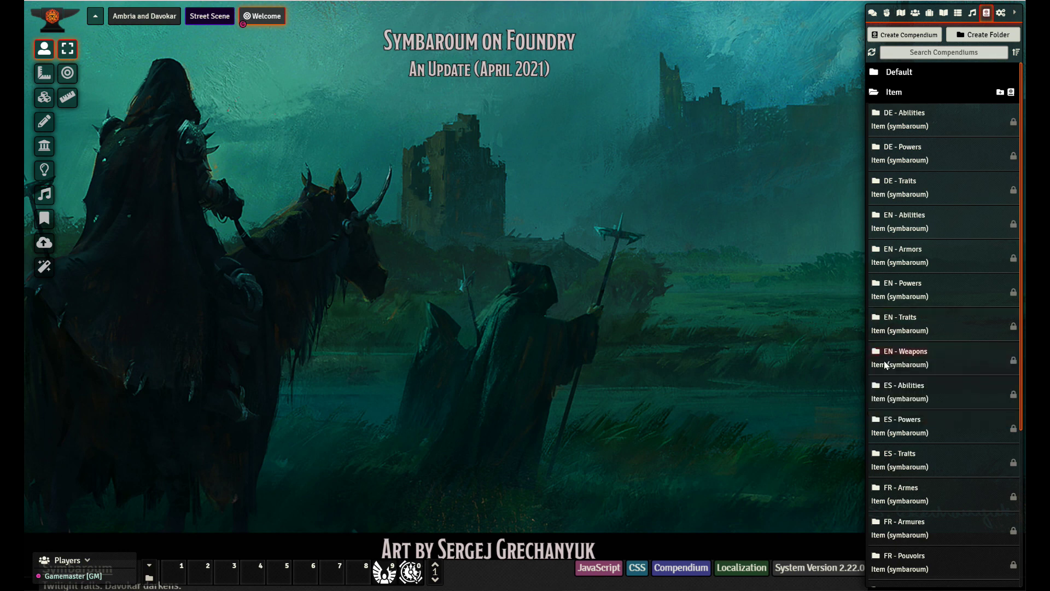
scroll(910, 365, "down", 4)
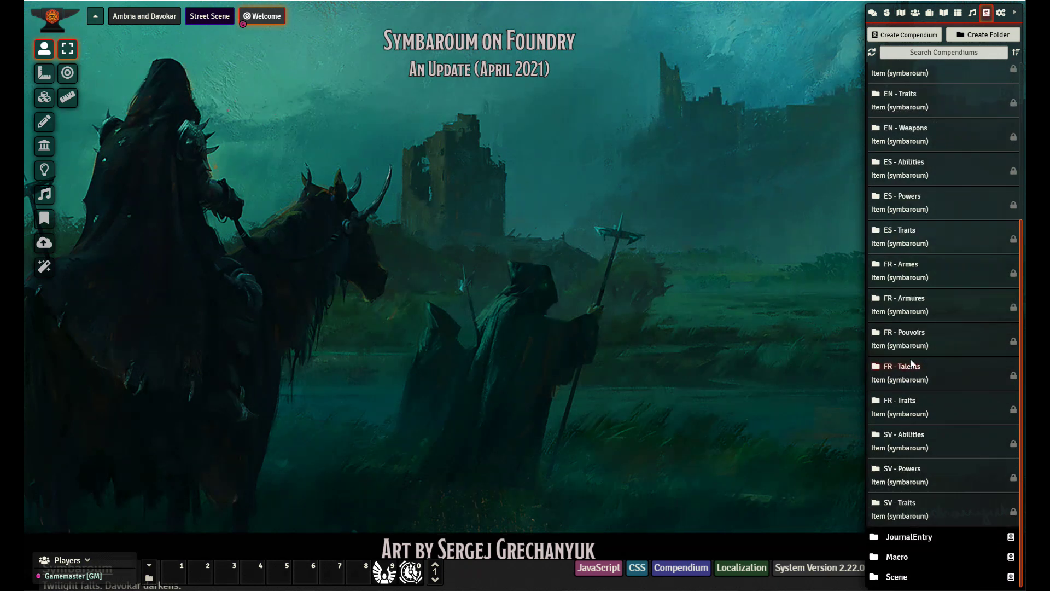
scroll(918, 293, "up", 4)
left_click(875, 97)
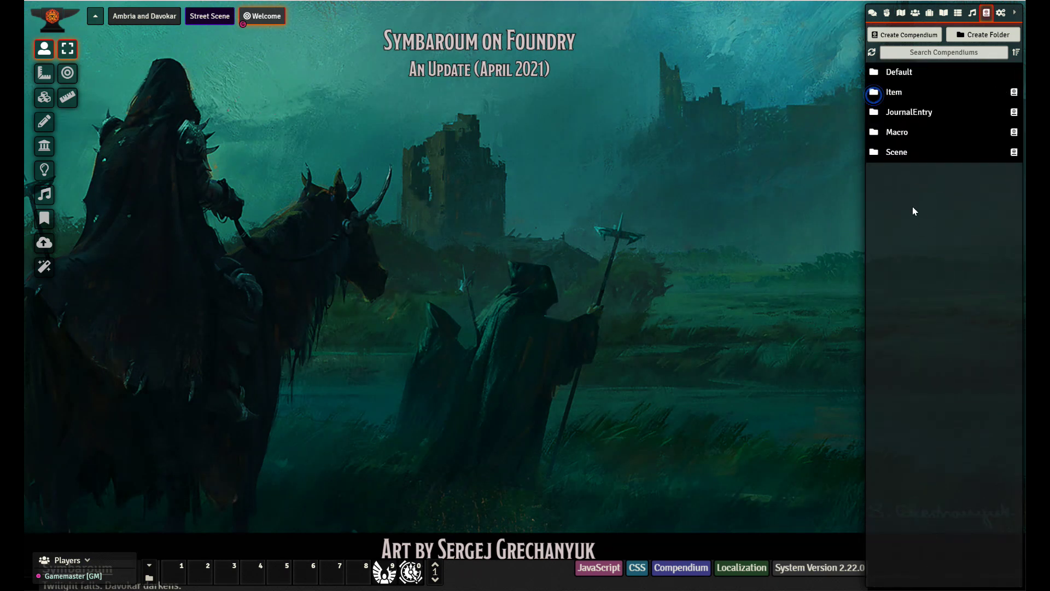
Step: Open the Symbaroum System guide EN from the system user guides compendium in the JournalEntry folder
left_click(902, 113)
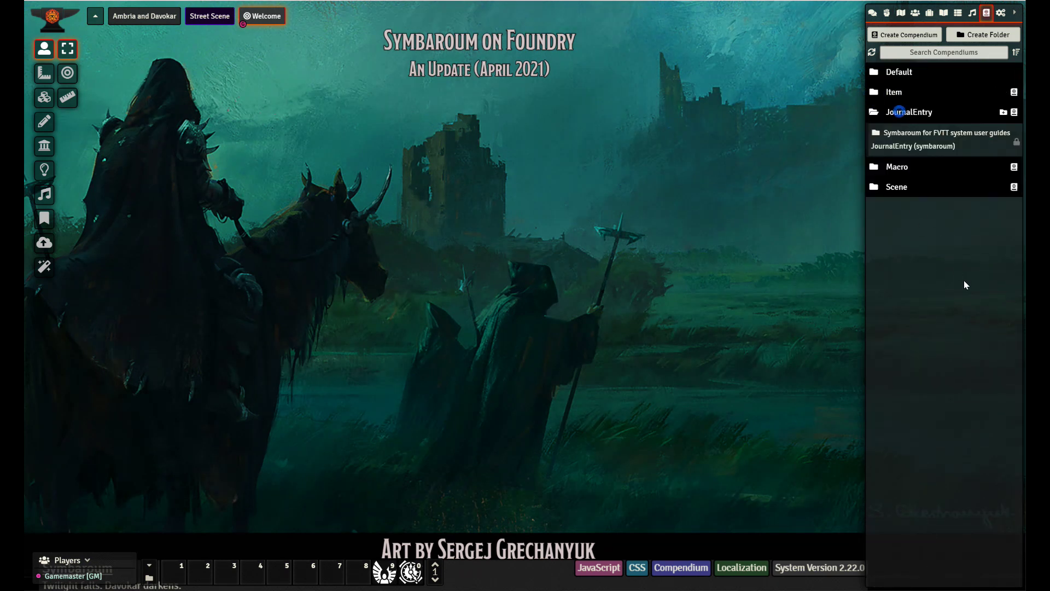
left_click(932, 140)
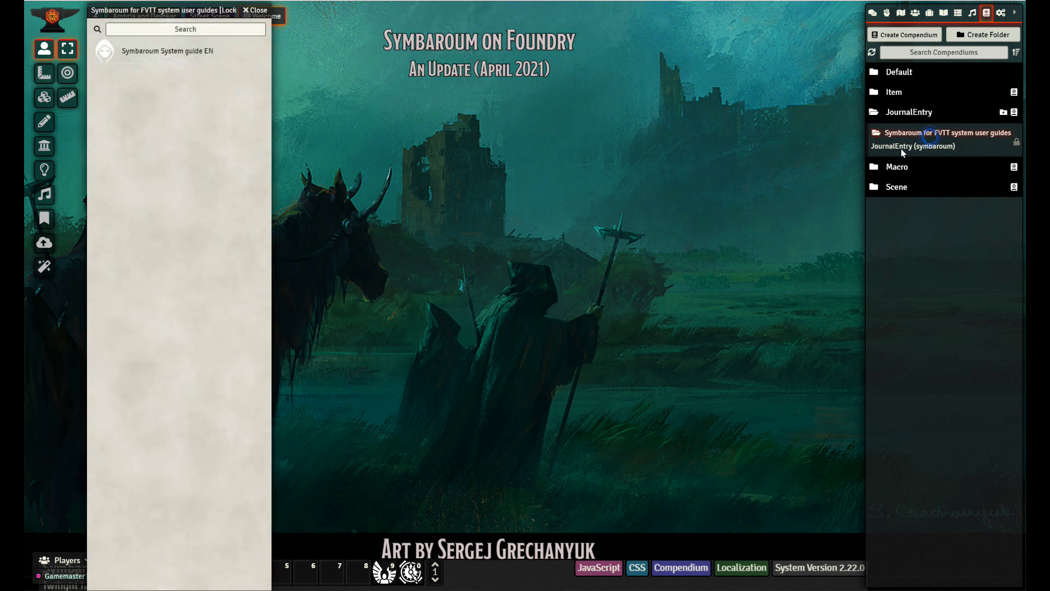
left_click(178, 52)
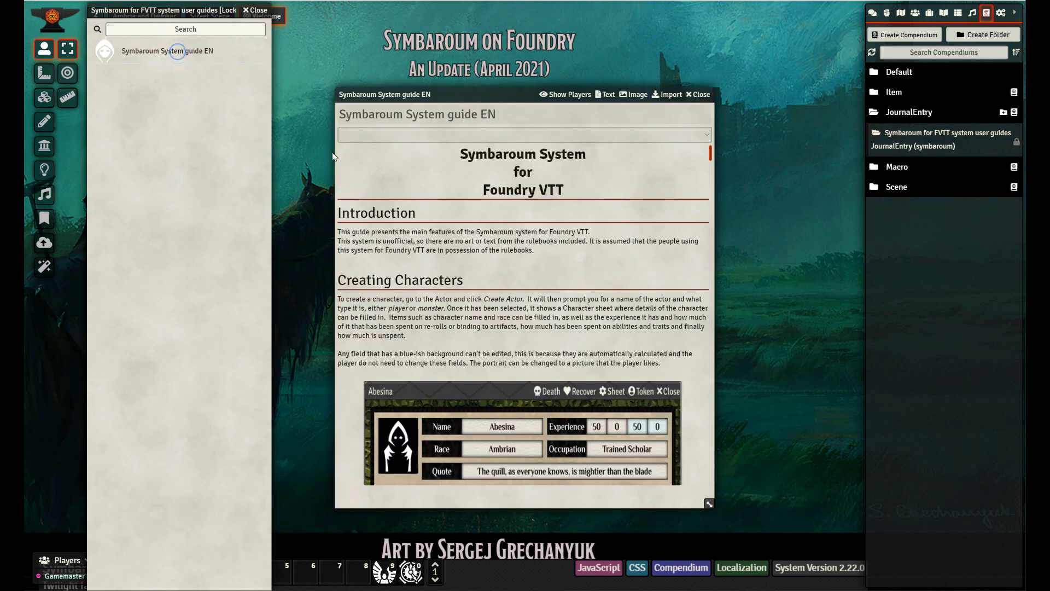
Step: Close the user guides compendium, read through the Symbaroum System guide EN down to Supported Modules, and close the guide
left_click(256, 10)
scroll(549, 228, "down", 15)
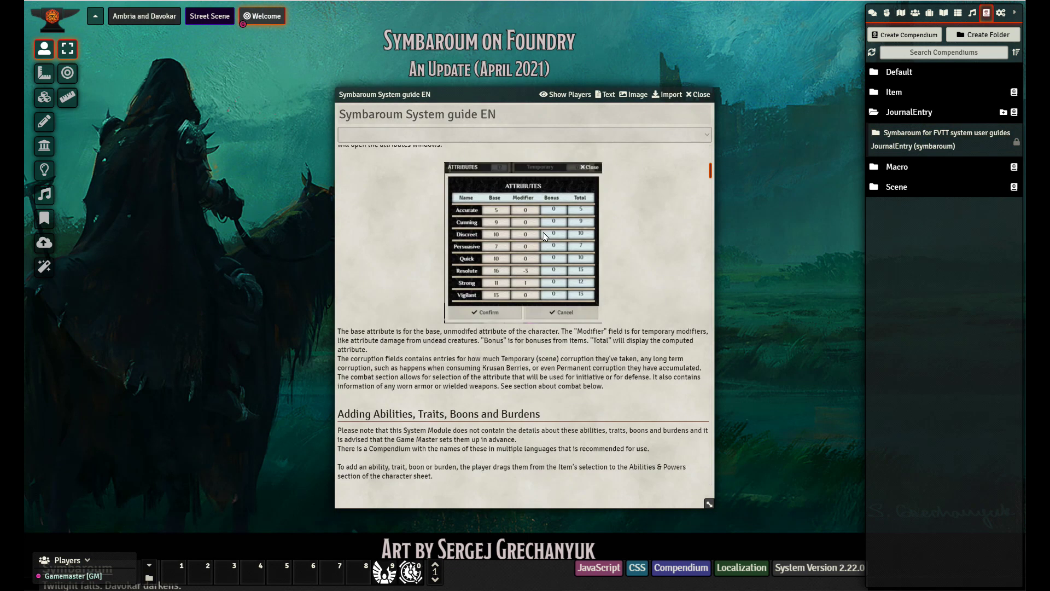
scroll(541, 236, "down", 12)
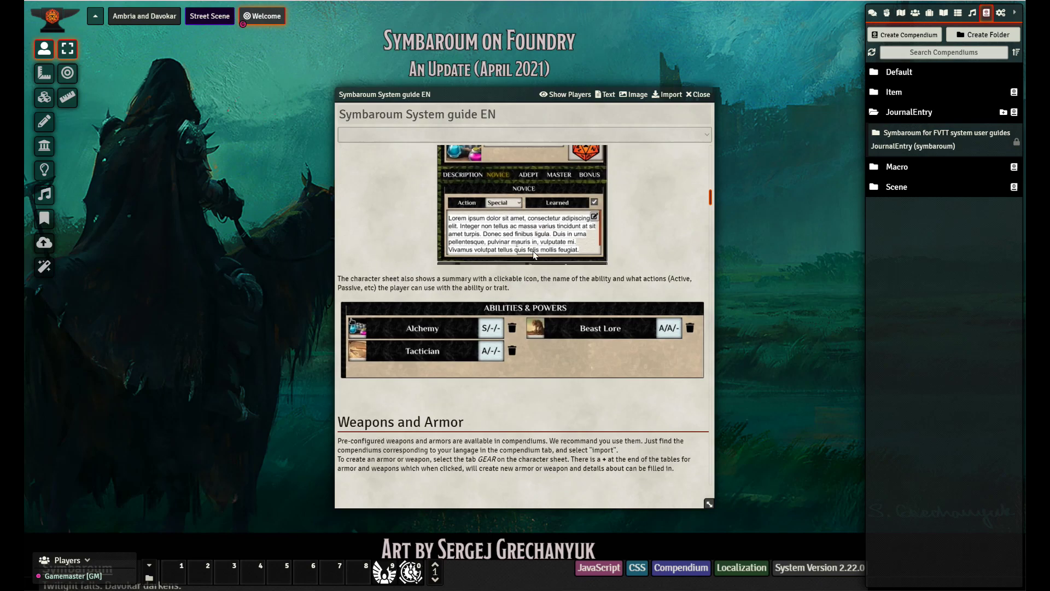
scroll(530, 267, "down", 9)
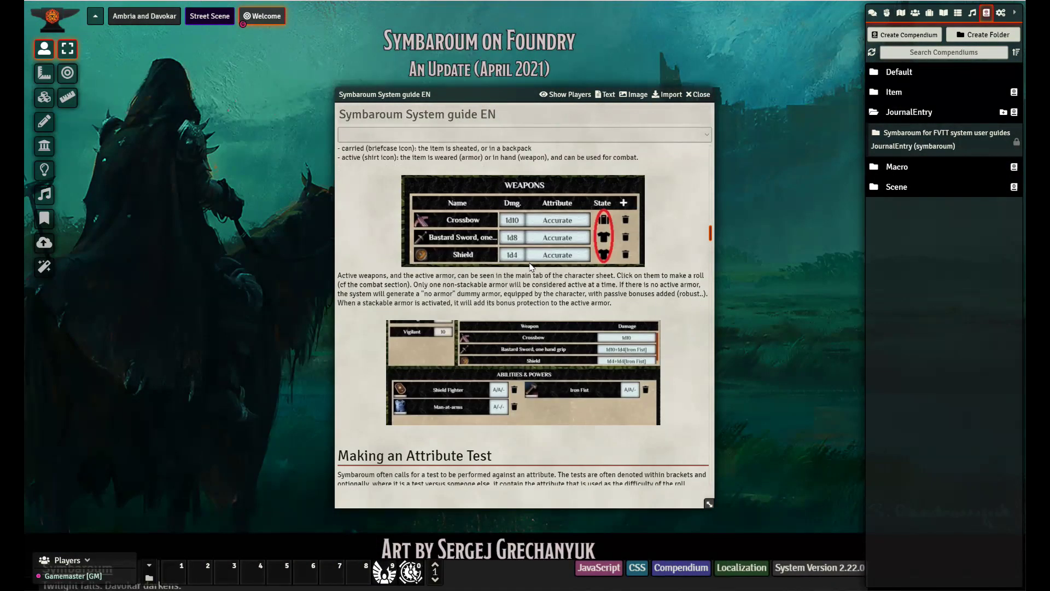
scroll(529, 267, "down", 10)
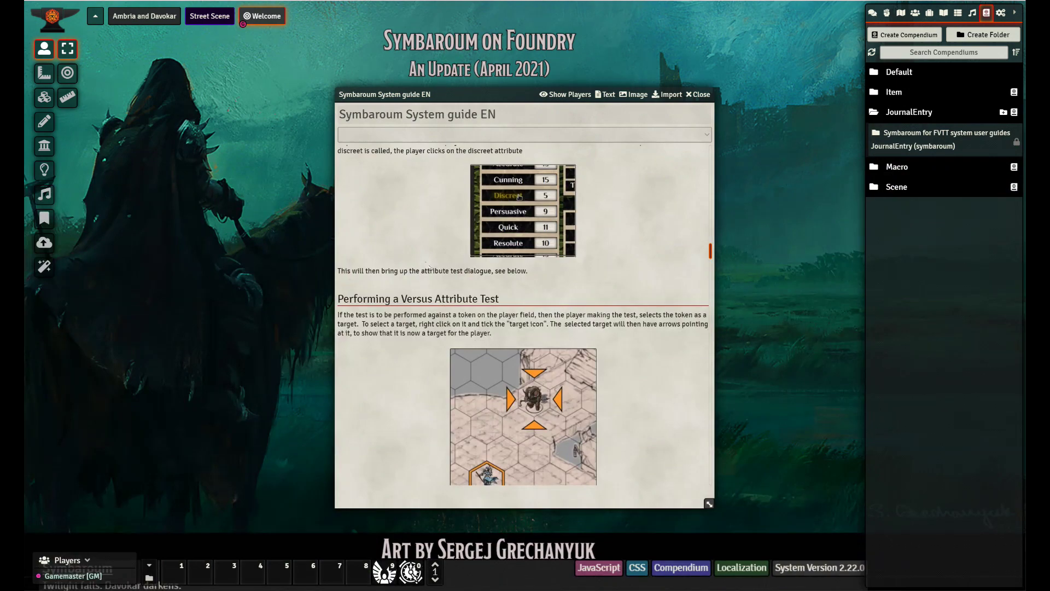
scroll(454, 282, "down", 8)
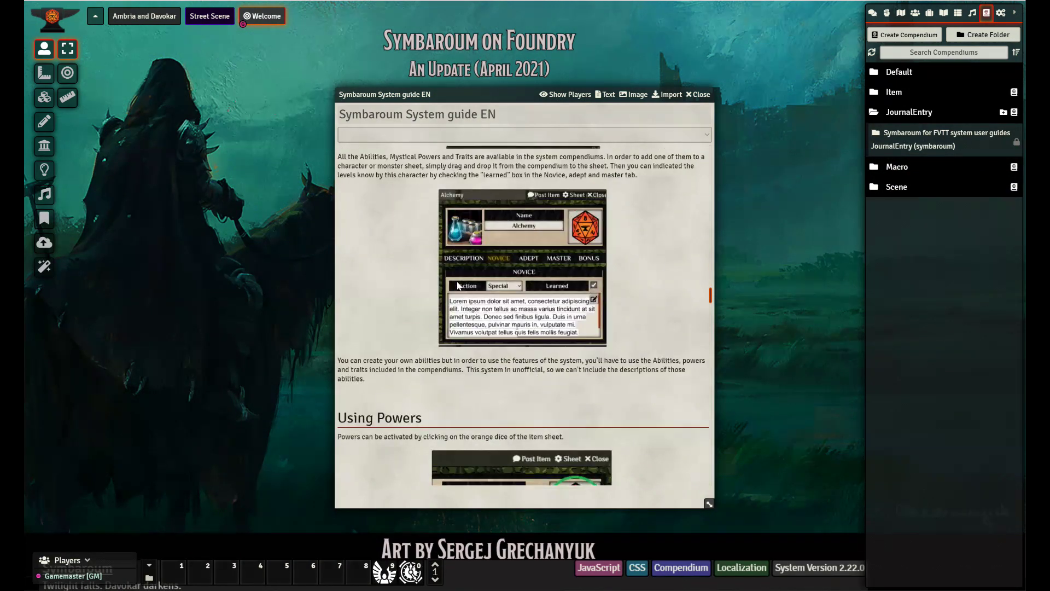
scroll(461, 293, "down", 9)
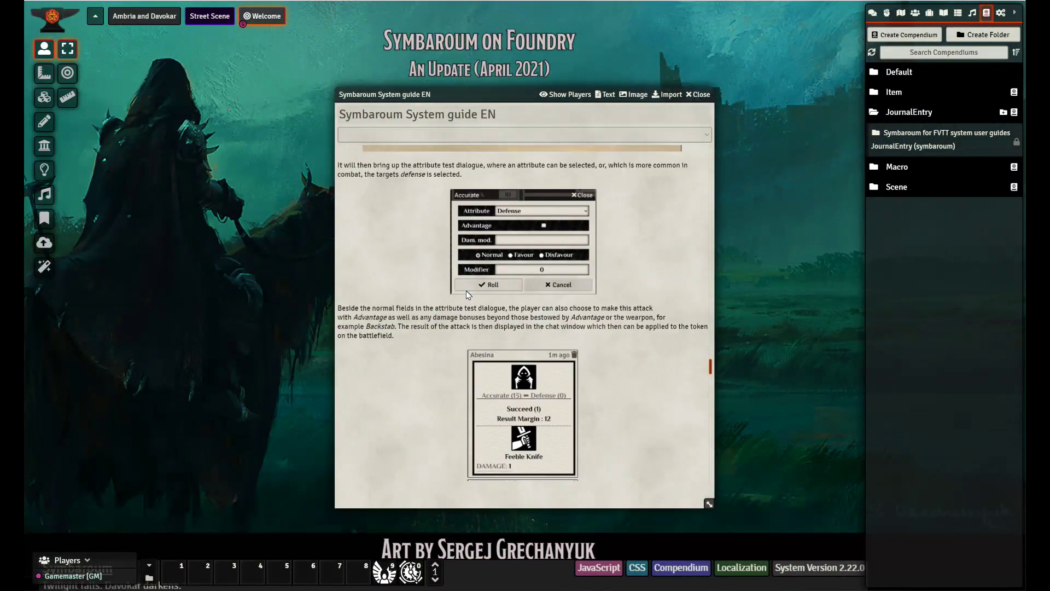
scroll(468, 300, "down", 12)
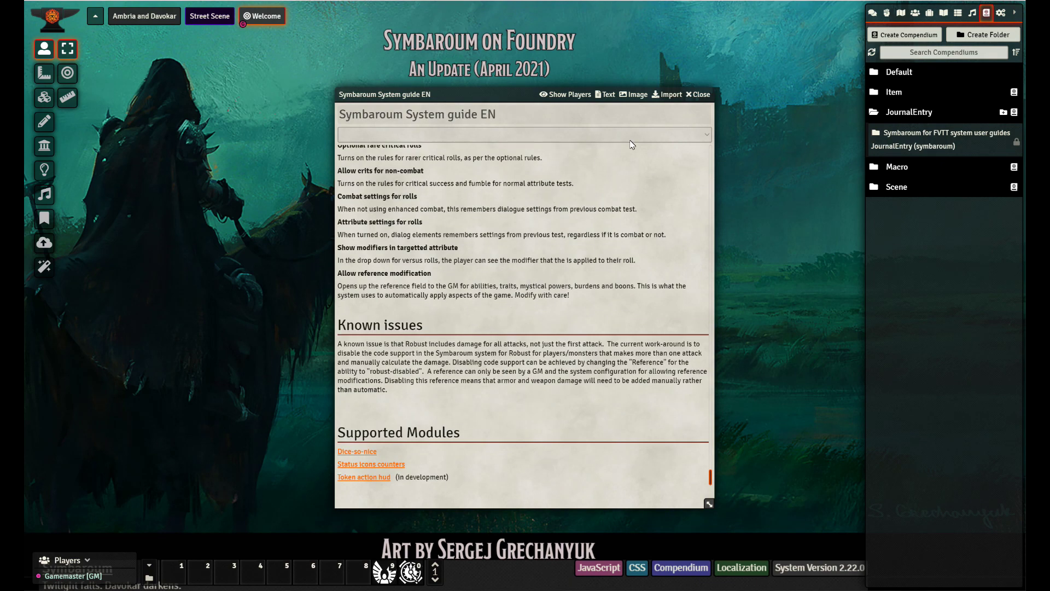
left_click(701, 96)
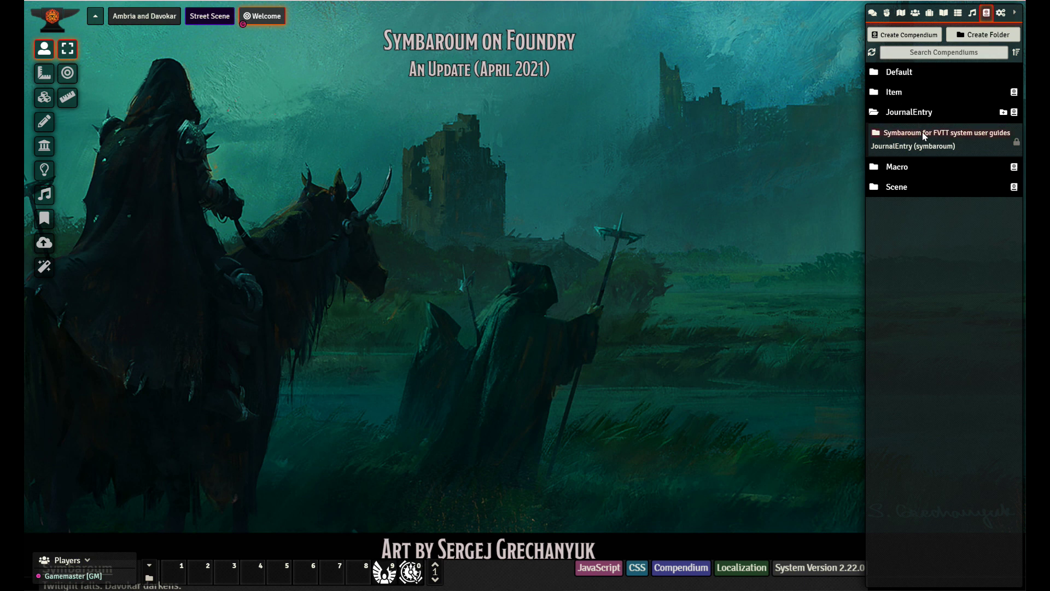
Step: Collapse the JournalEntry folder, inspect the contents of the EN - Macros compendium in the Macro folder, and close that compendium
left_click(915, 115)
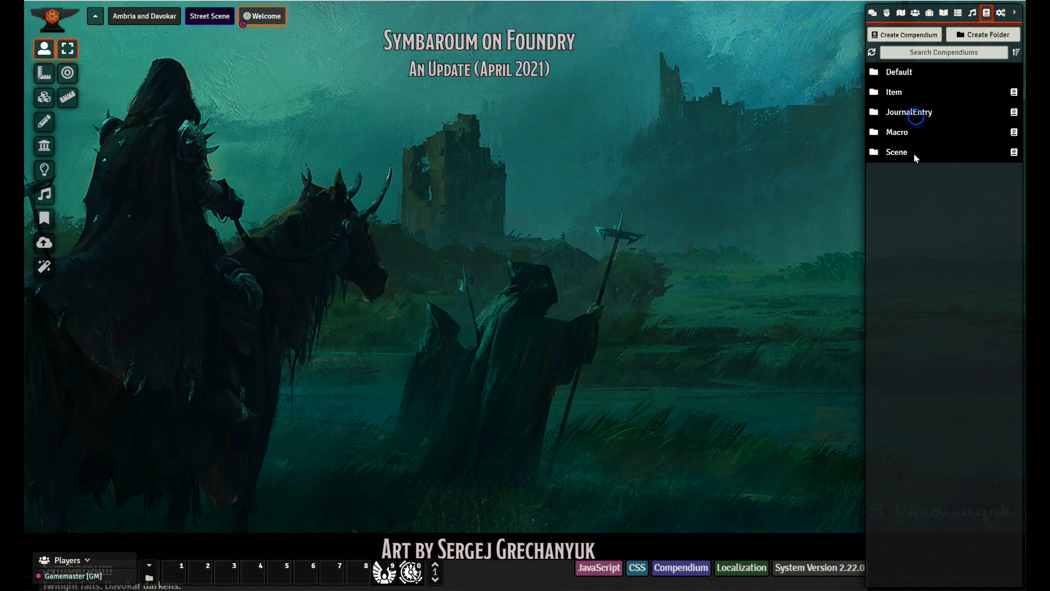
left_click(905, 134)
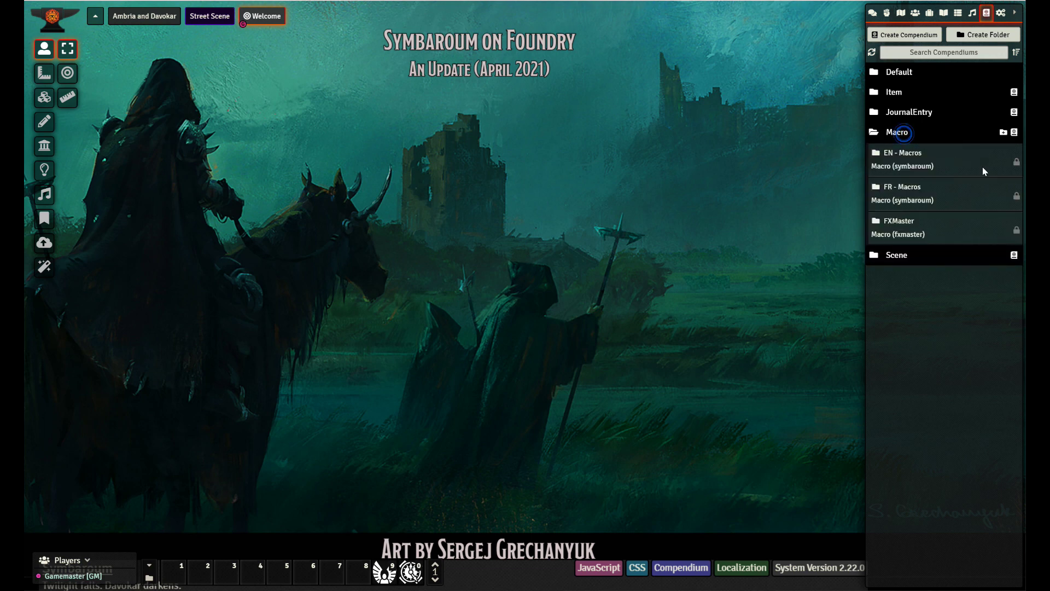
left_click(917, 153)
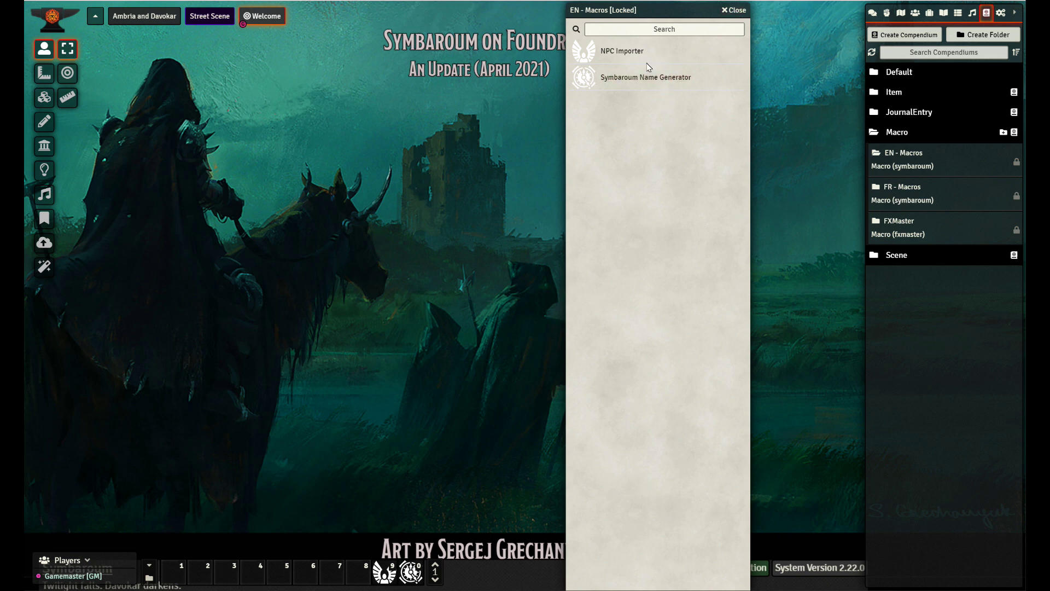
left_click(737, 11)
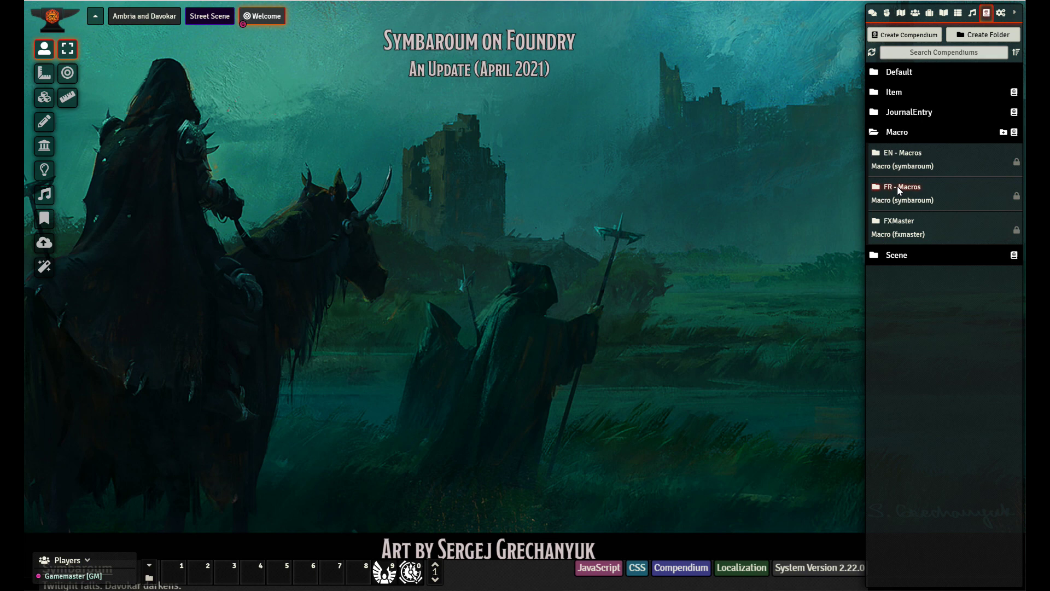
Step: Show the world's items, browse the abilities in the EN - Abilities folder and collapse the folder
left_click(930, 12)
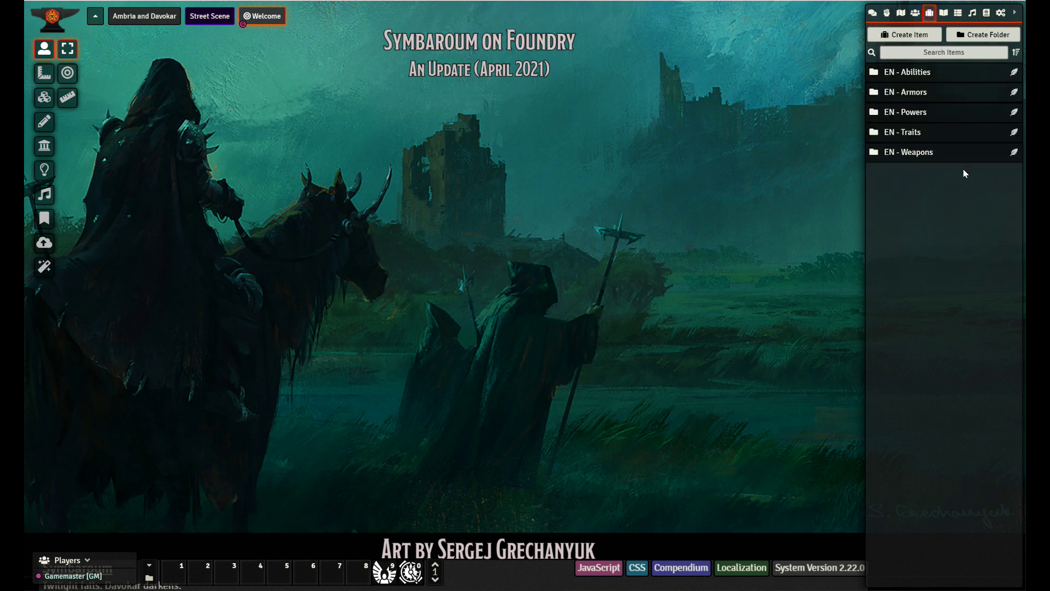
left_click(923, 74)
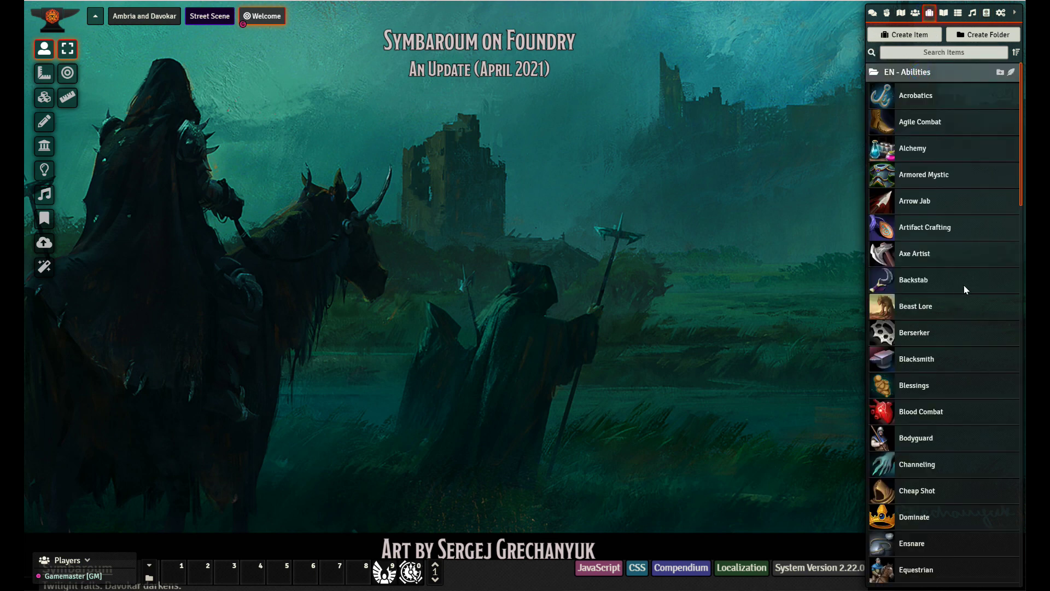
scroll(955, 251, "down", 15)
scroll(954, 251, "up", 15)
left_click(909, 73)
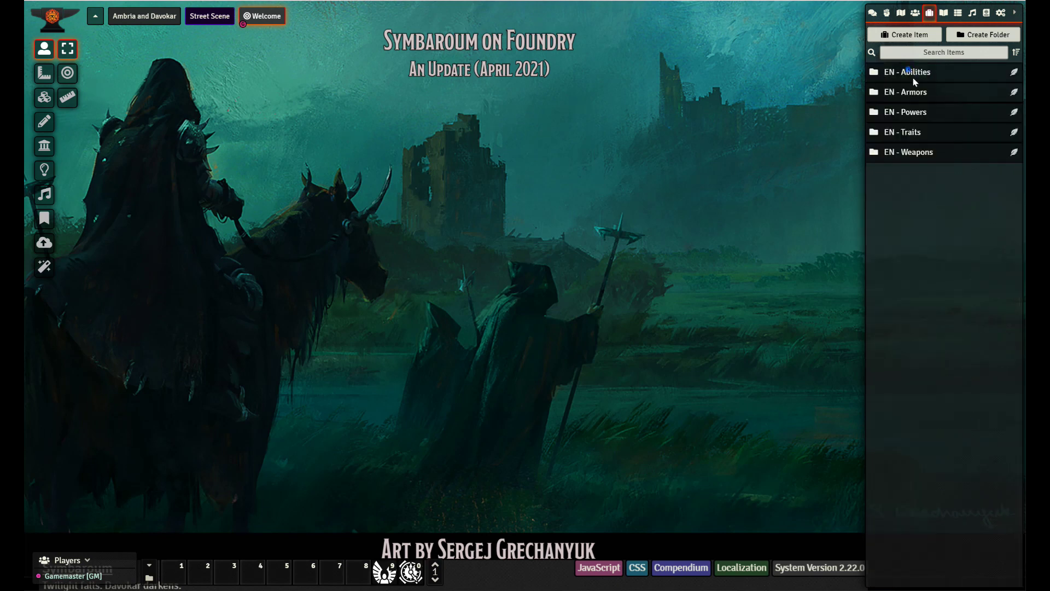
Step: Browse the whole EN - Traits item folder, look into the EN - Powers folder and collapse both
left_click(912, 134)
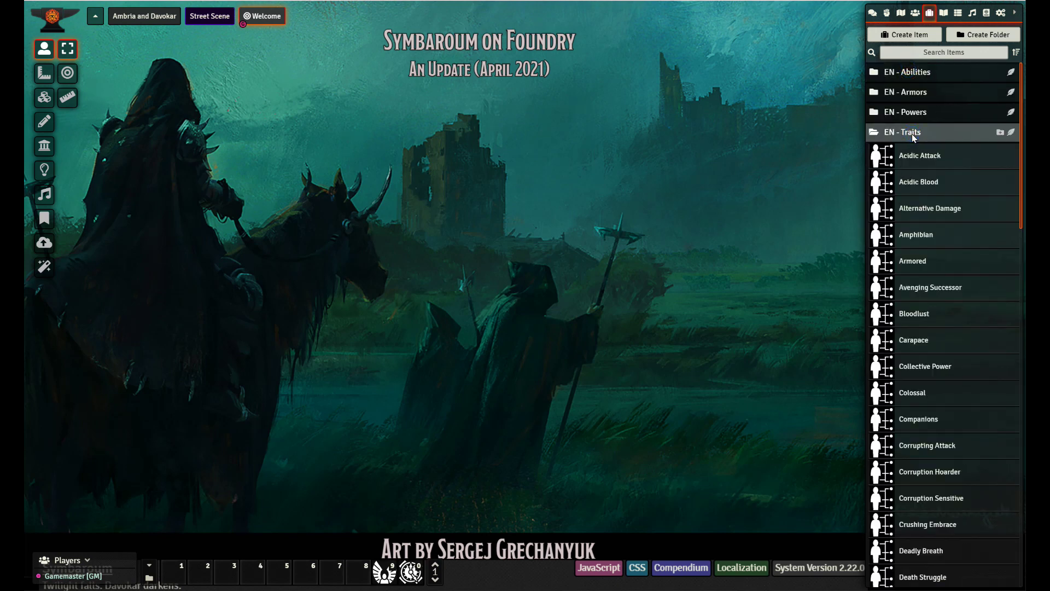
scroll(903, 246, "down", 18)
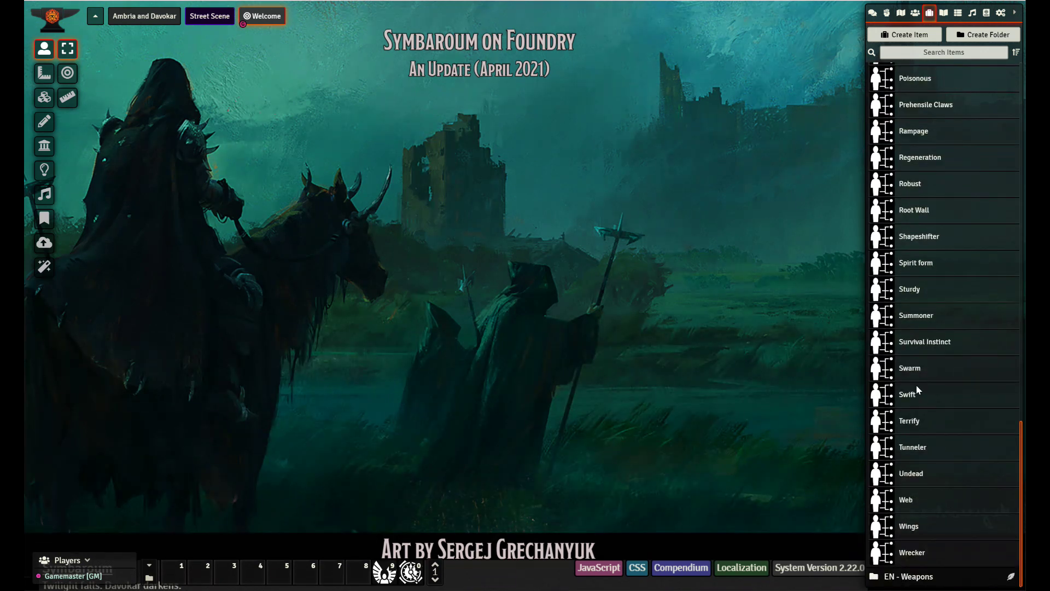
scroll(923, 464, "up", 18)
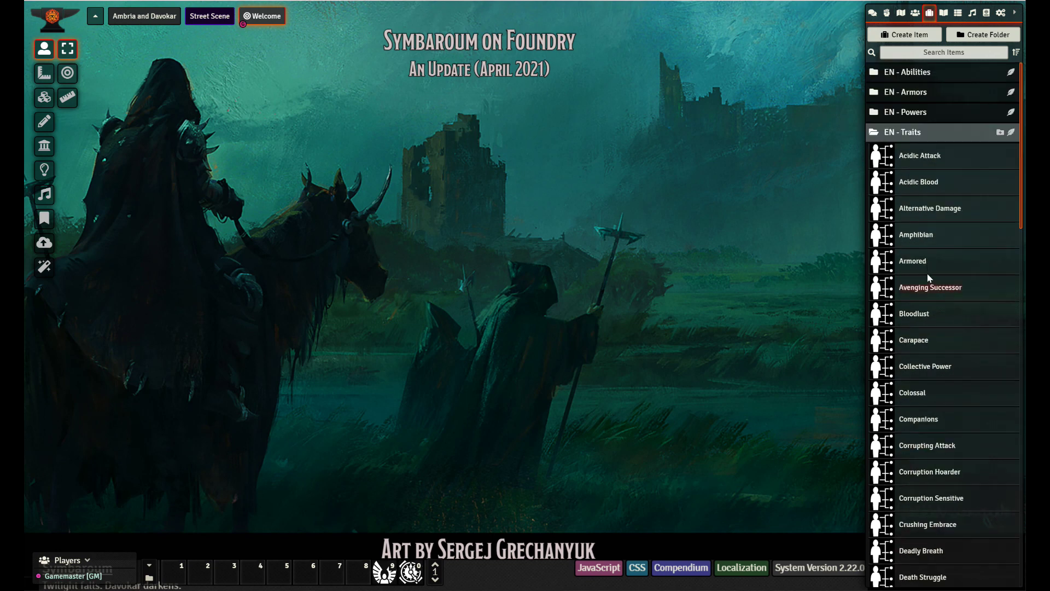
left_click(913, 131)
left_click(910, 112)
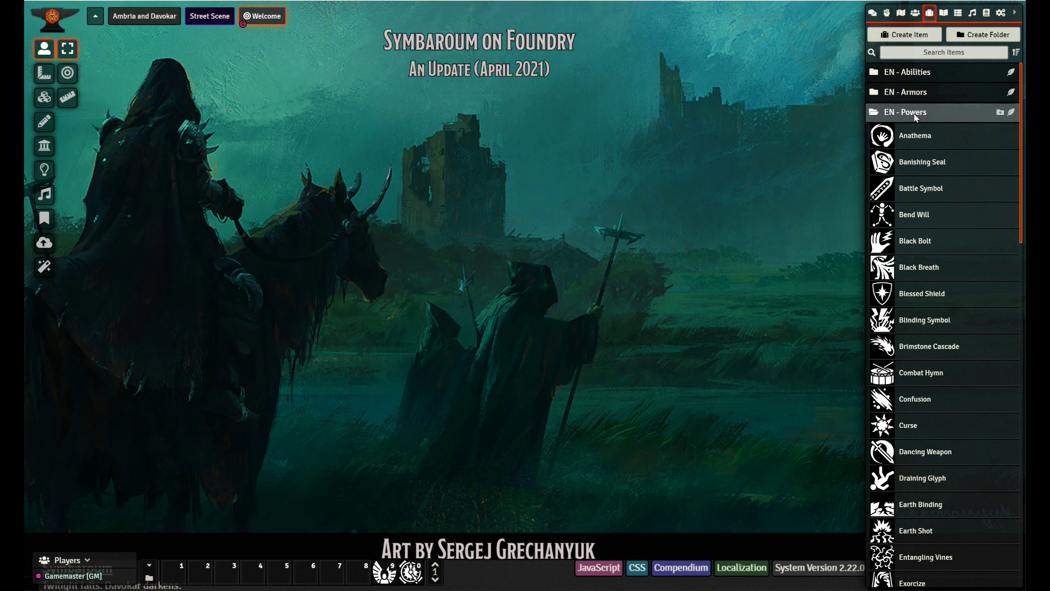
left_click(916, 113)
Step: Duplicate Heavy Armor in the EN - Armors item folder and open the copy's sheet
left_click(912, 92)
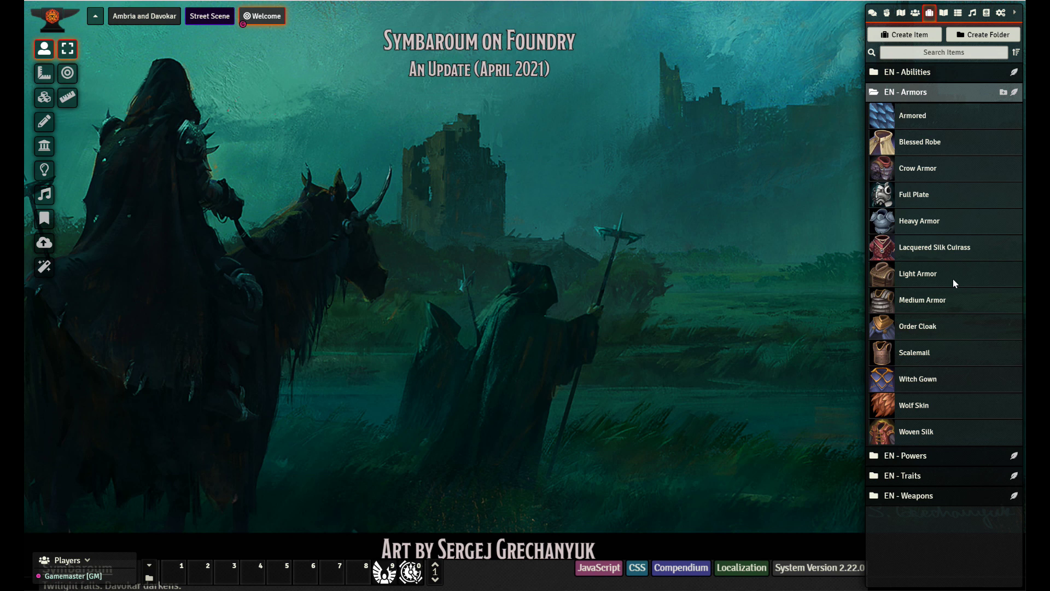
right_click(942, 227)
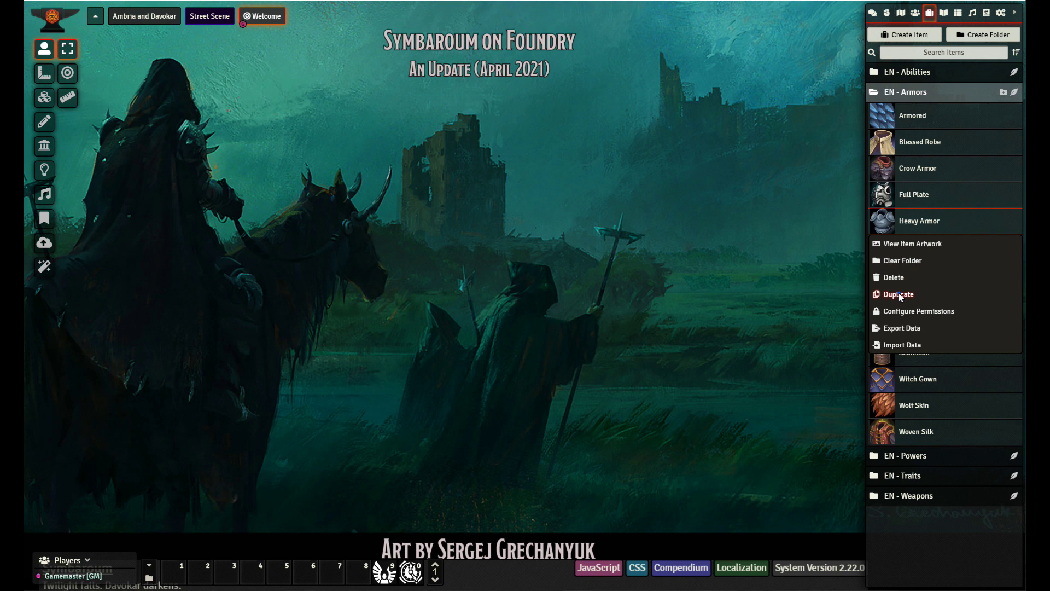
left_click(898, 293)
left_click(941, 248)
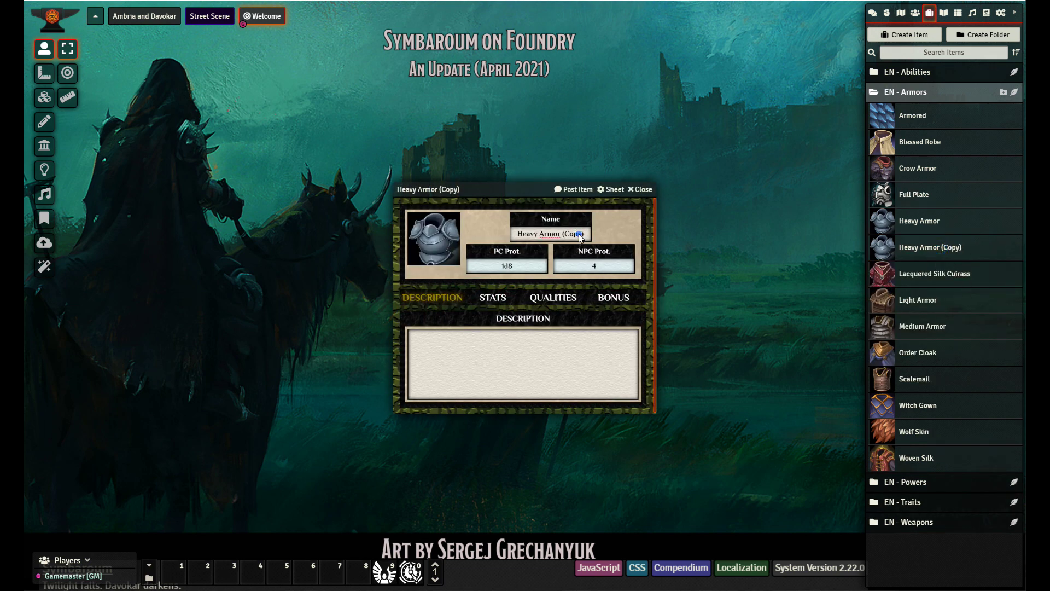
Step: Rename the copied heavy armor as Templar's Plate
left_click_drag(578, 233, 481, 235)
key("End")
key("shift+Home")
type("Templar's pla")
key("BackSpace")
key("BackSpace")
key("BackSpace")
type("p")
key("BackSpace")
type("Plate")
key("Return")
Step: Check the Qualities and Bonus pages of Templar's Plate and set its Discreet bonus to -1
left_click(550, 298)
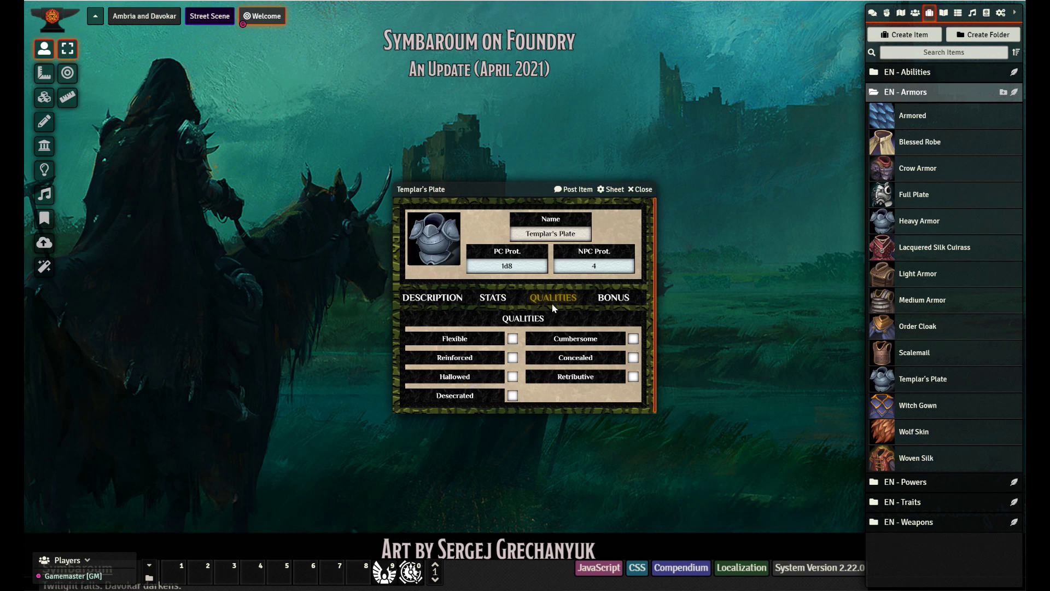
left_click(616, 300)
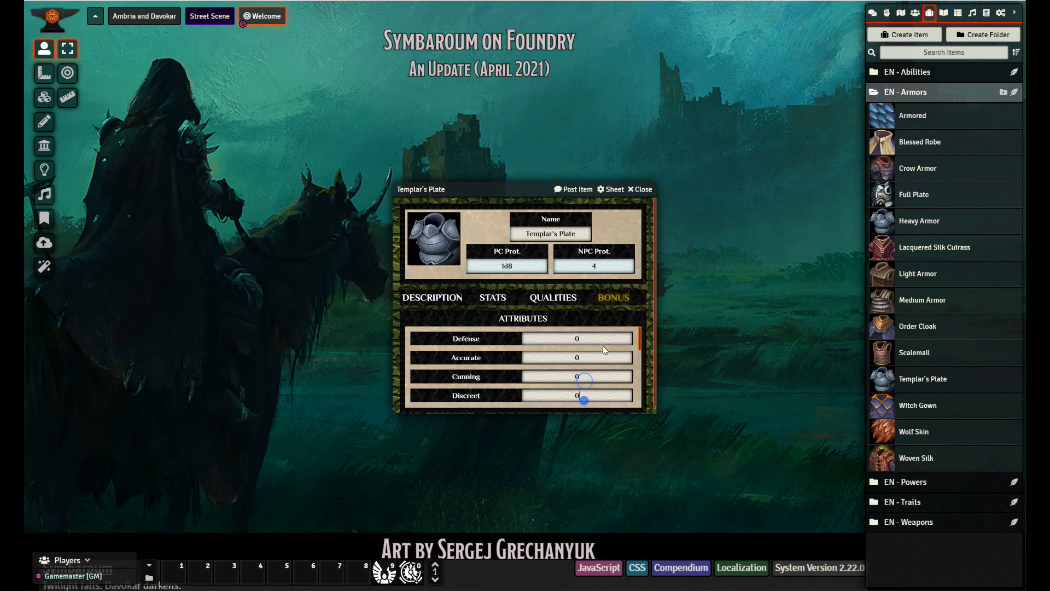
scroll(619, 366, "down", 3)
scroll(619, 366, "up", 3)
left_click(580, 389)
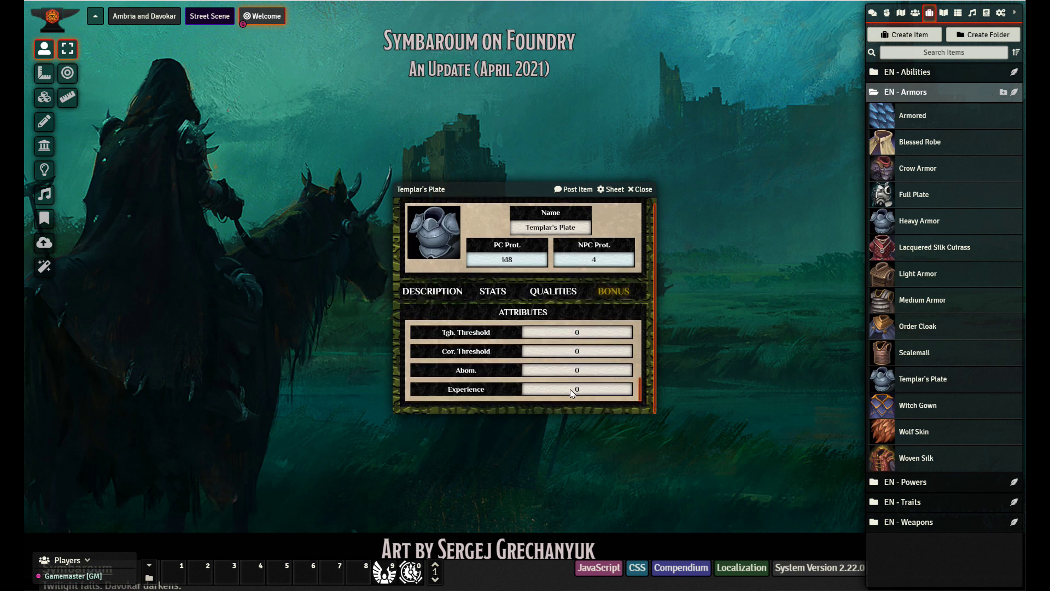
key("BackSpace")
type("-1")
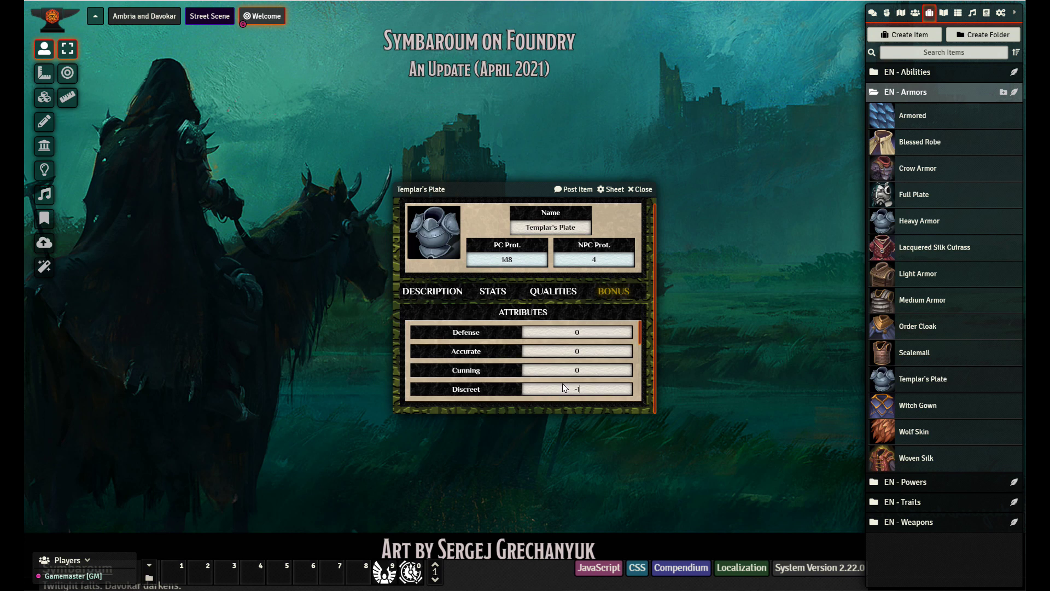
Step: Review the remaining attribute bonuses of Templar's Plate, including Cor. Threshold, and close its sheet
scroll(565, 388, "up", 2)
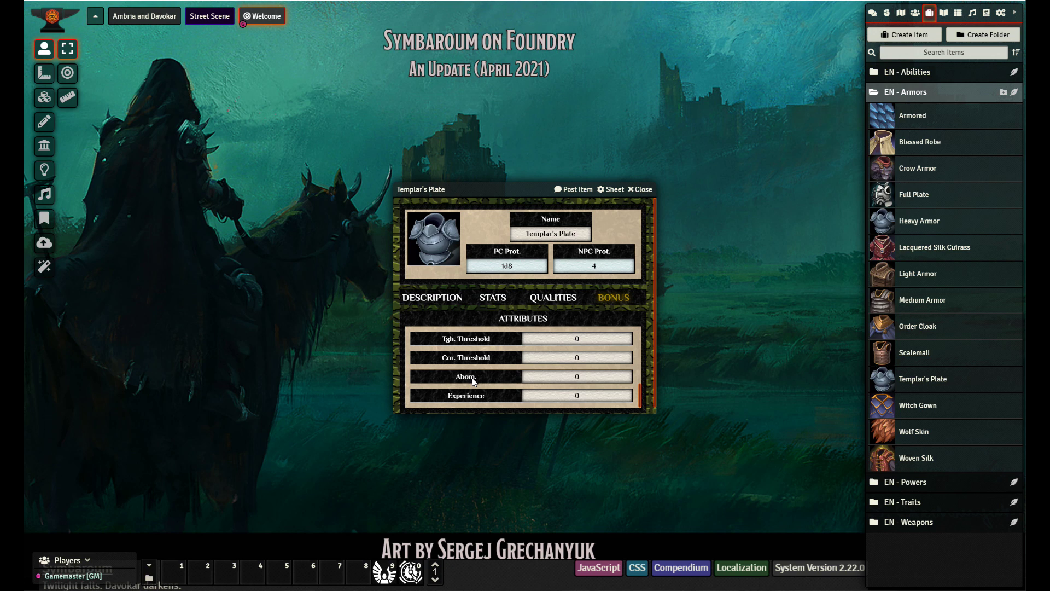
scroll(473, 383, "down", 3)
double_click(589, 358)
left_click(639, 189)
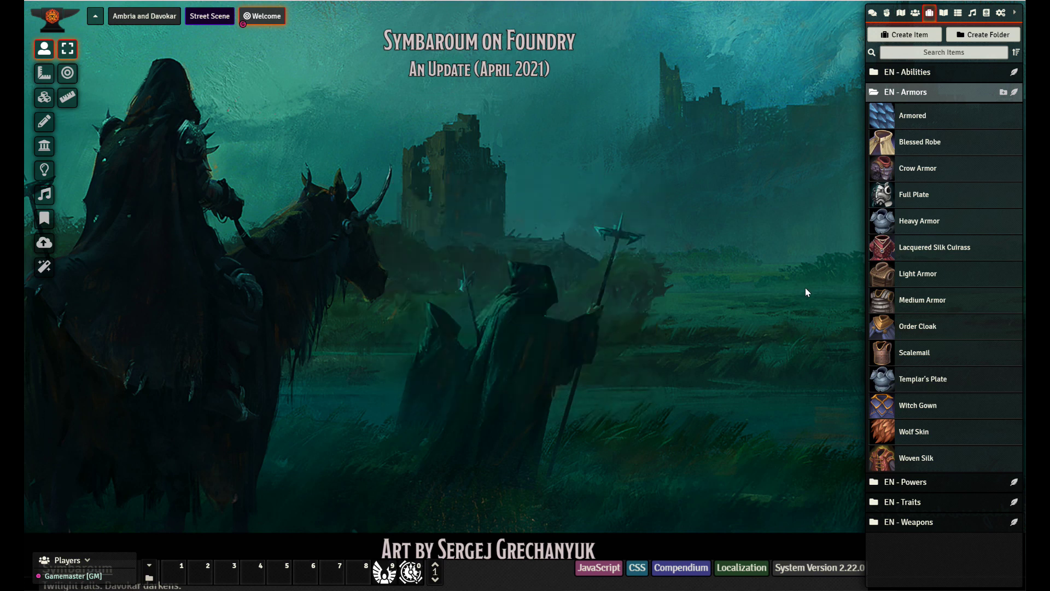
Step: Collapse the EN - Armors folder, browse the items in the EN - Weapons folder and collapse it as well
left_click(919, 93)
left_click(925, 133)
left_click(918, 133)
left_click(932, 152)
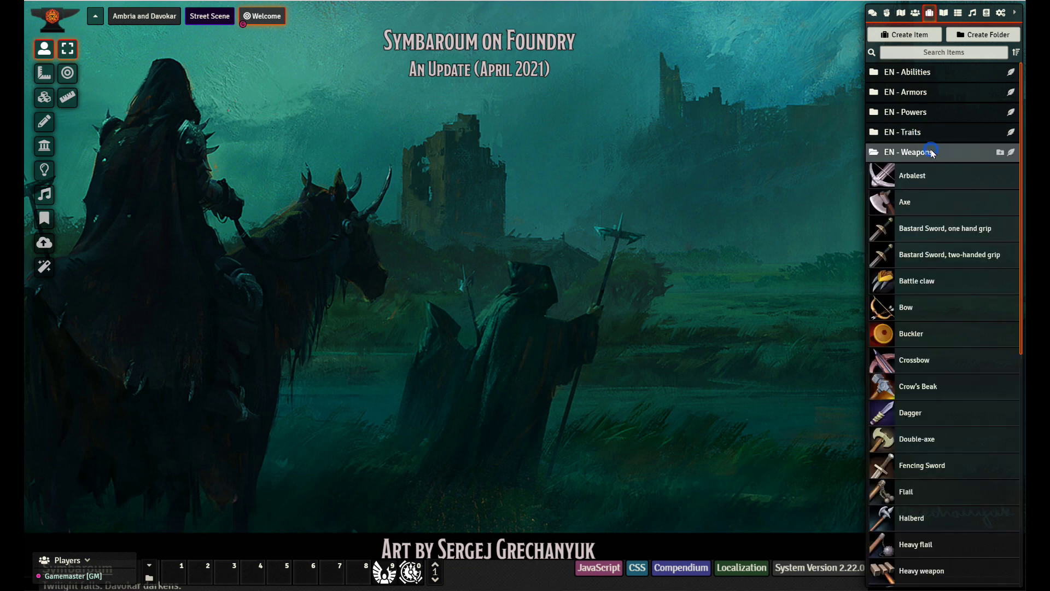
left_click_drag(1021, 290, 1018, 544)
scroll(1021, 531, "up", 6)
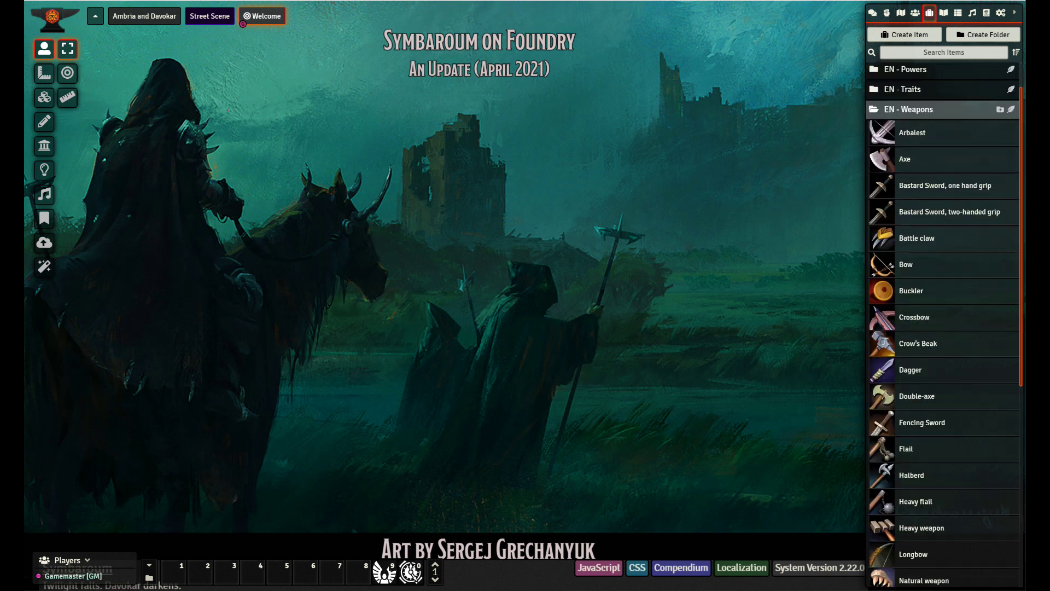
scroll(951, 137, "up", 2)
left_click(918, 155)
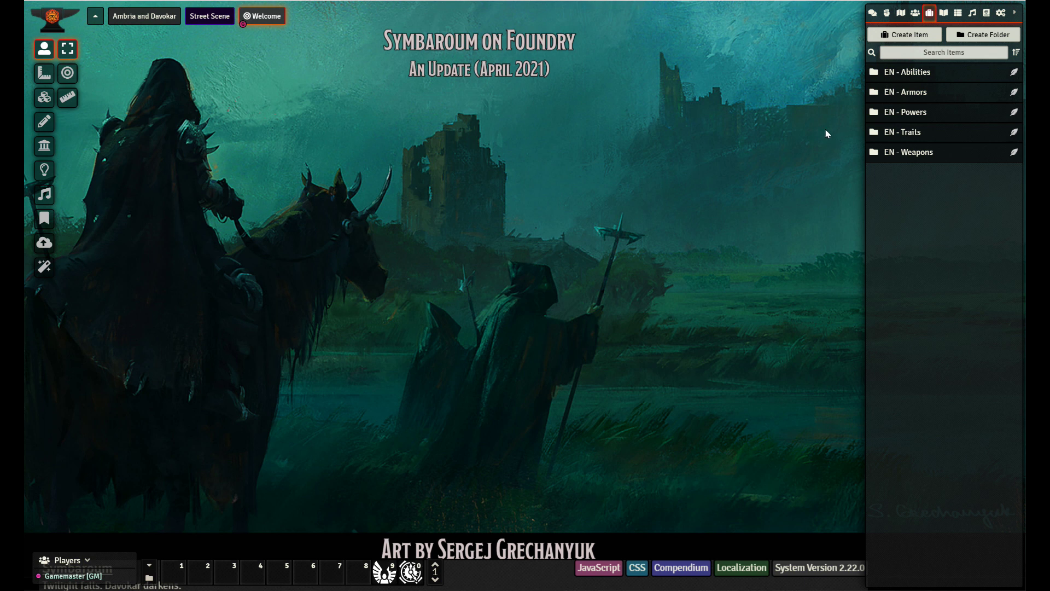
Step: Create a new actor of type player named Kvarek
left_click(916, 13)
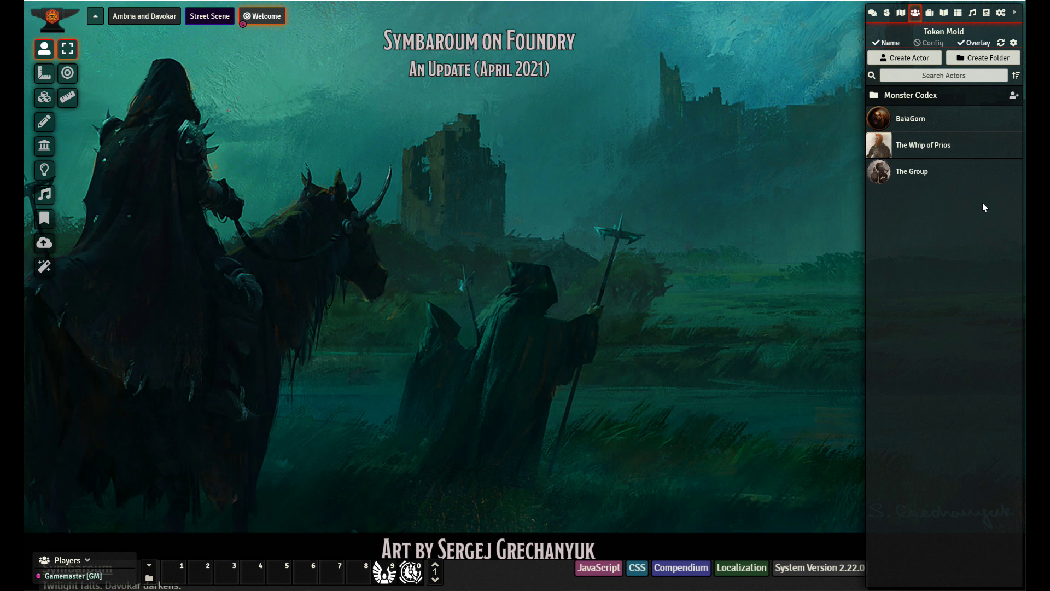
left_click(924, 58)
left_click_drag(769, 59, 680, 114)
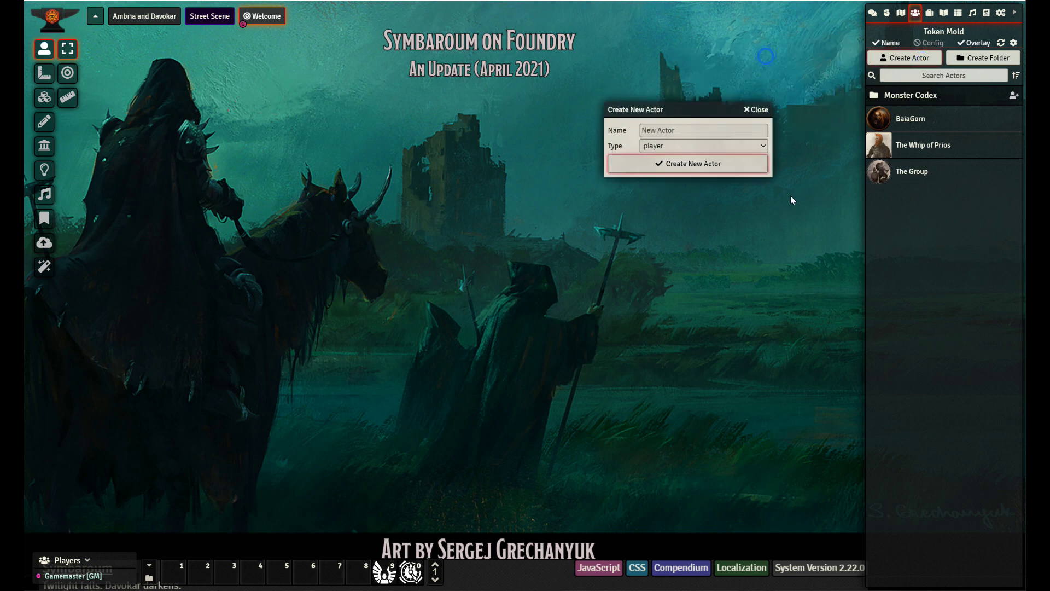
left_click(759, 146)
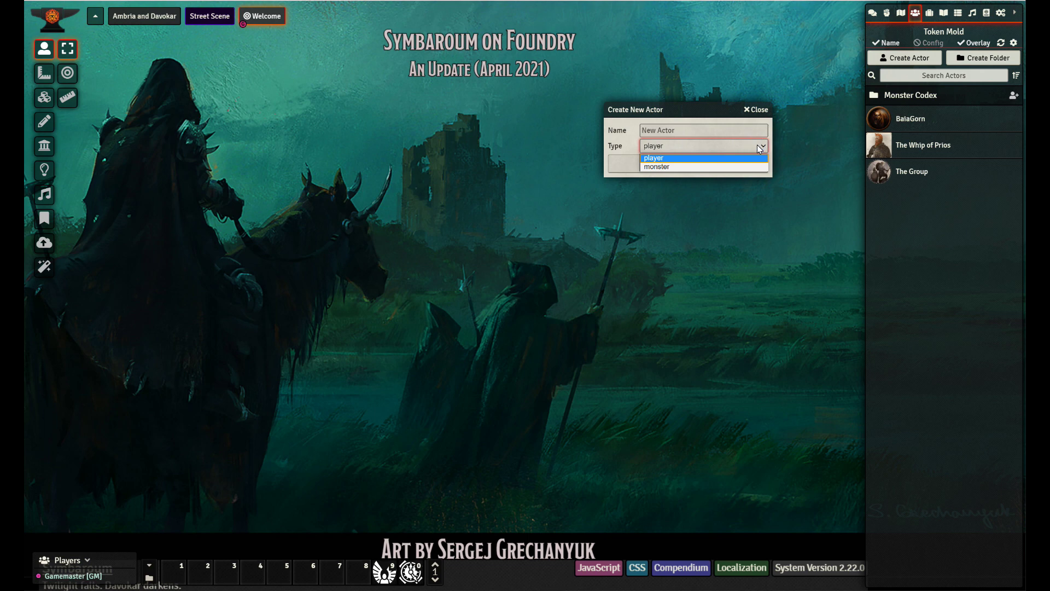
left_click(758, 146)
left_click(744, 130)
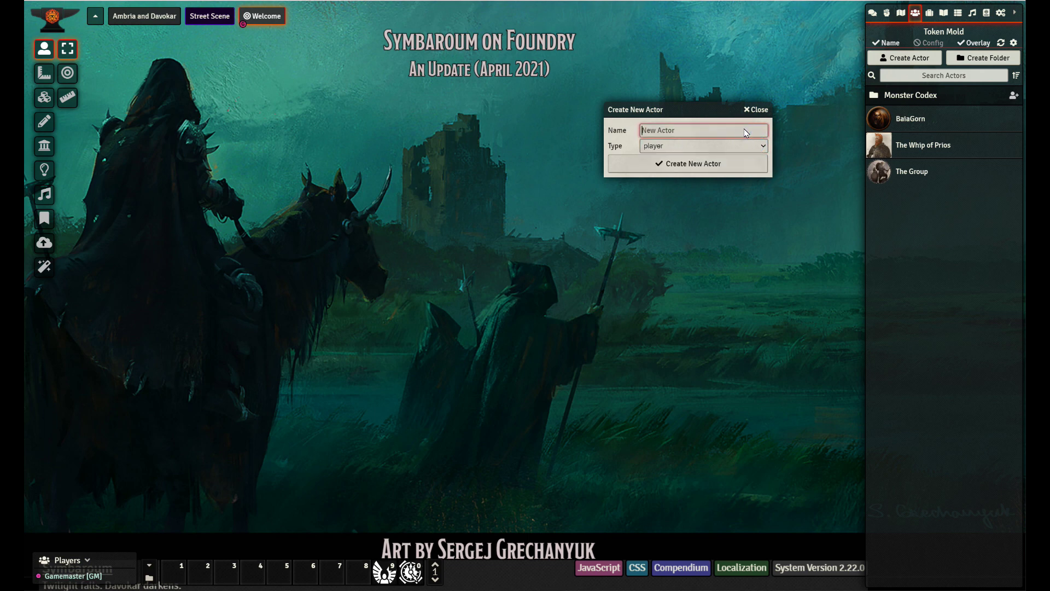
type("Kvarek")
left_click(716, 165)
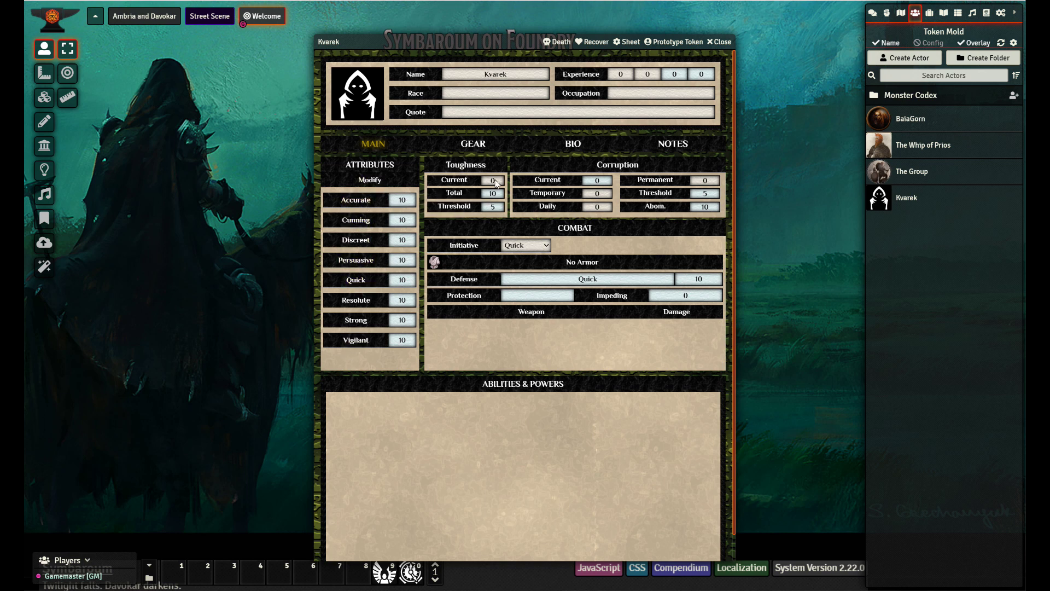
Step: Review the Gear, Bio and Notes pages of Kvarek's sheet and the Accurate attribute's breakdown on the Main page
left_click(470, 147)
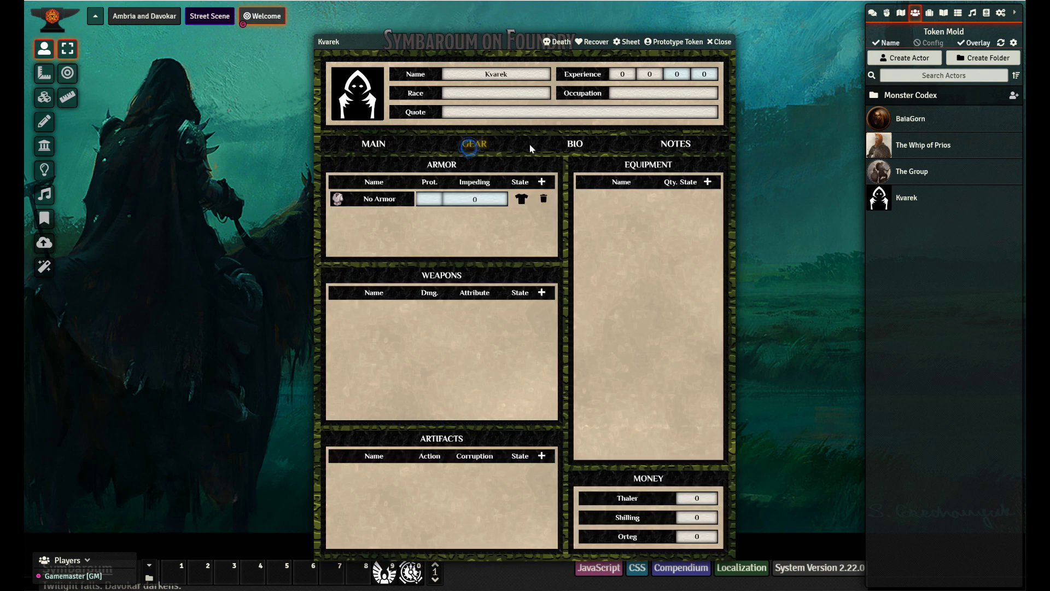
left_click(569, 144)
left_click(674, 144)
left_click(369, 145)
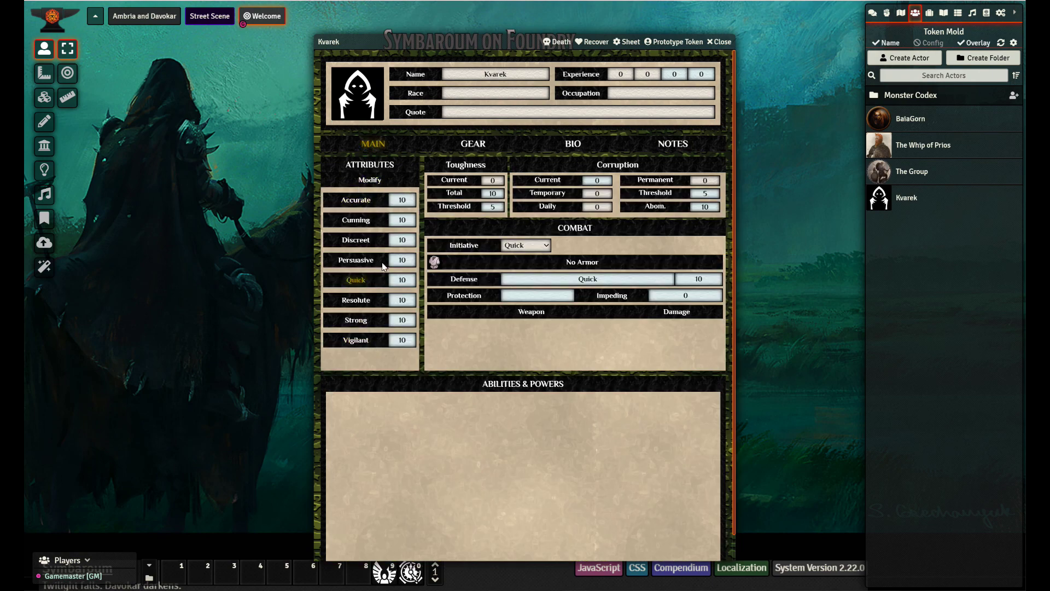
mouse_move(405, 201)
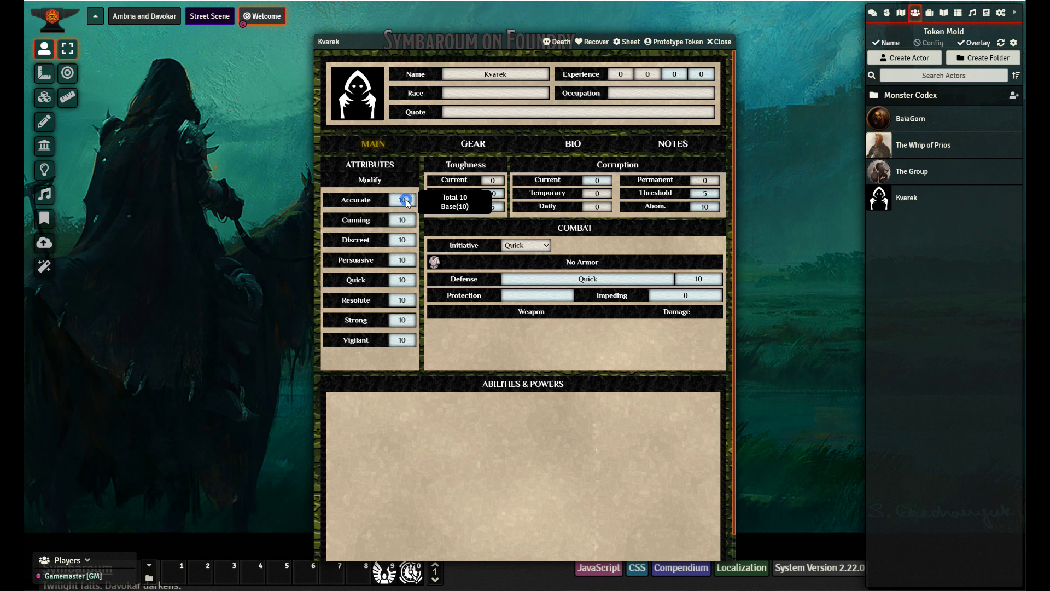
left_click(404, 201)
left_click(401, 201)
scroll(408, 189, "down", 1)
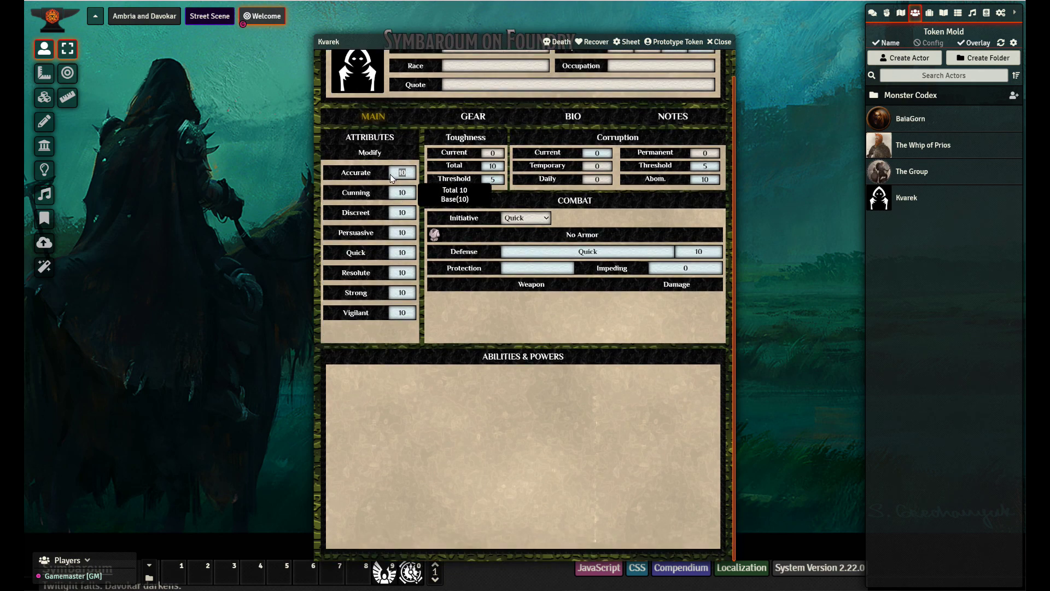
Step: Set Kvarek's base attribute values to Accurate 15, Cunning 13, Discreet 12 and Persuasive 11
left_click(379, 154)
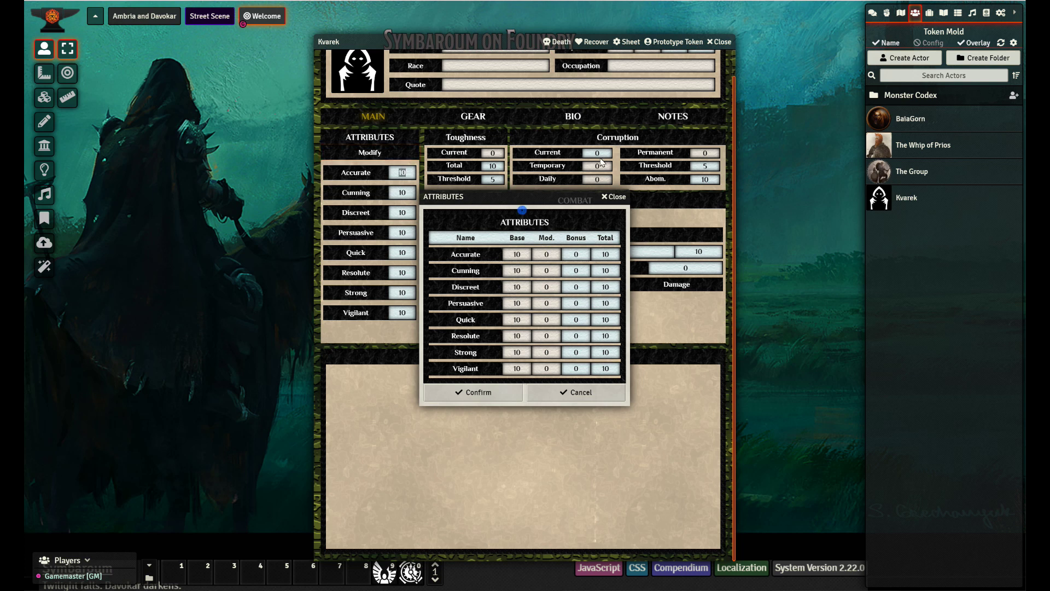
left_click(515, 256)
type("15")
left_click(517, 271)
type("13")
left_click(520, 287)
type("12")
left_click(520, 300)
type("15")
Step: Set the base values of Quick to 5 and Vigilant to 7, and confirm the attribute changes
left_click(526, 338)
left_click(522, 368)
left_click(569, 439)
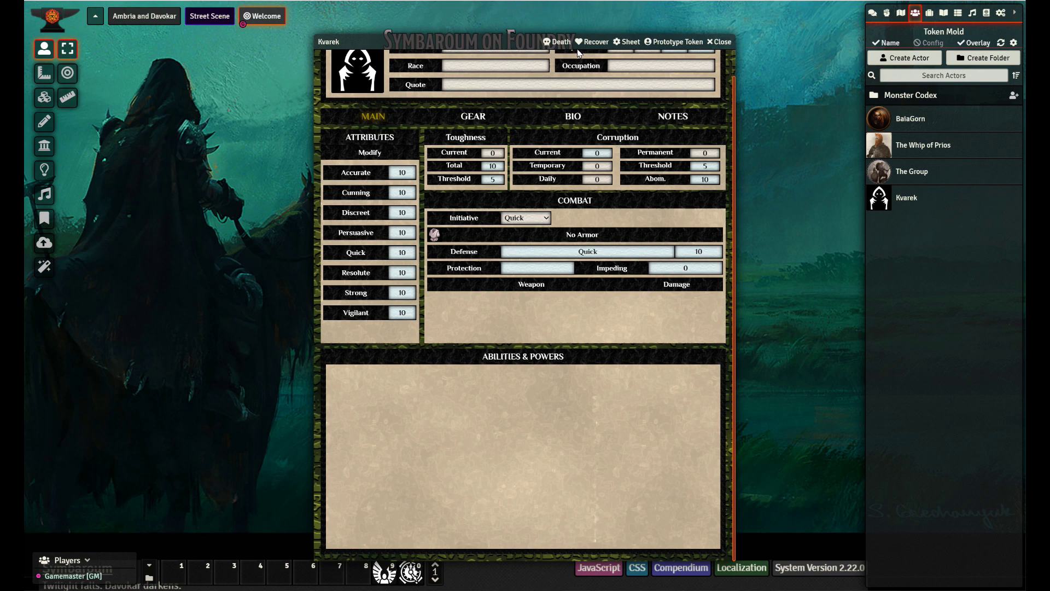
double_click(527, 41)
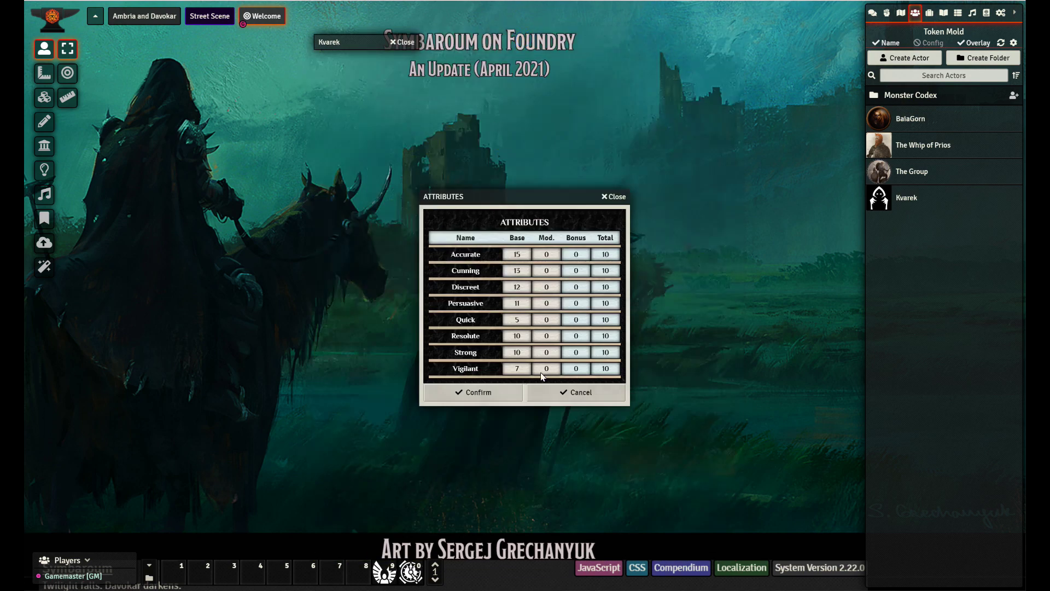
left_click(487, 393)
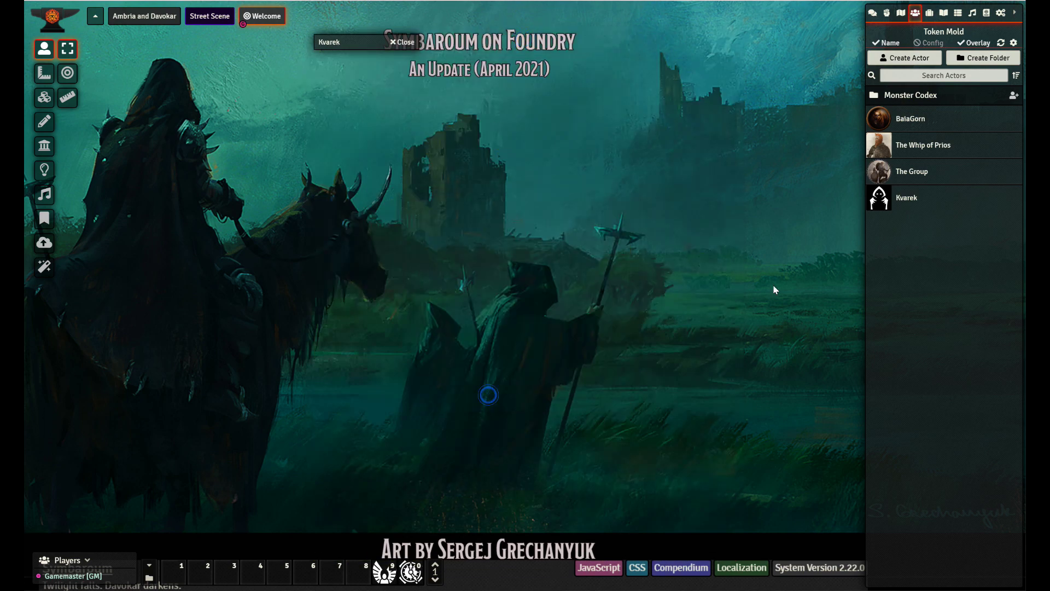
Step: Reopen Kvarek's sheet, set current Toughness to 10 and move the sheet higher on the scene
left_click(904, 196)
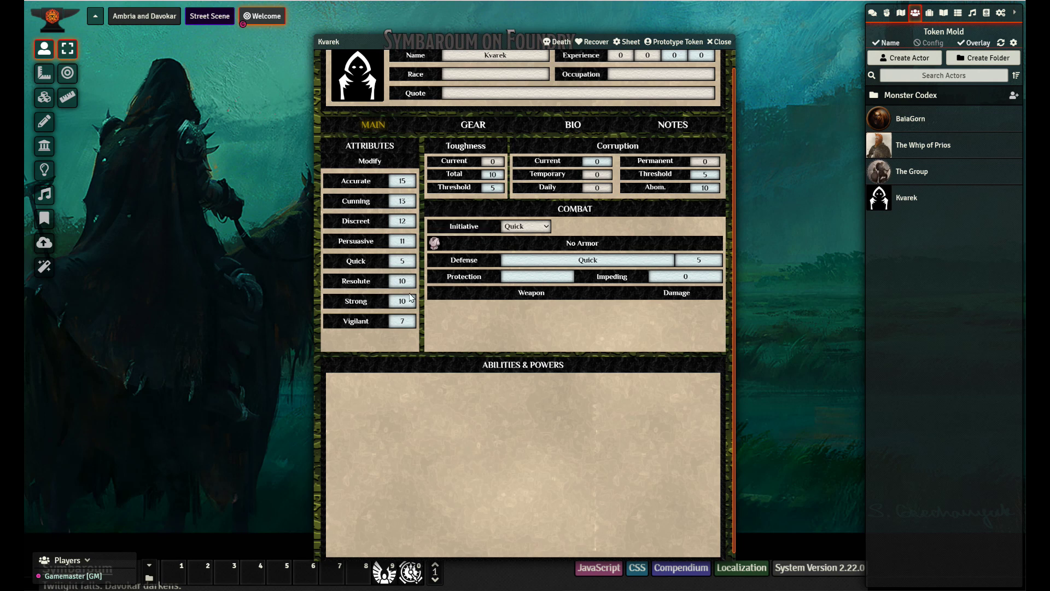
type("5")
scroll(495, 166, "up", 1)
scroll(527, 136, "up", 2)
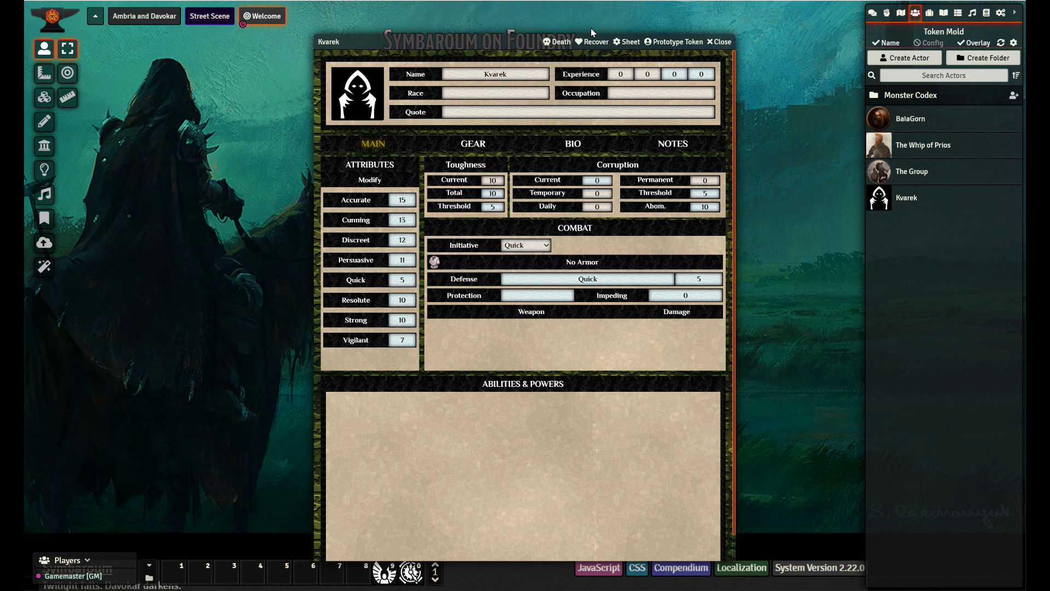
left_click_drag(525, 37, 522, 11)
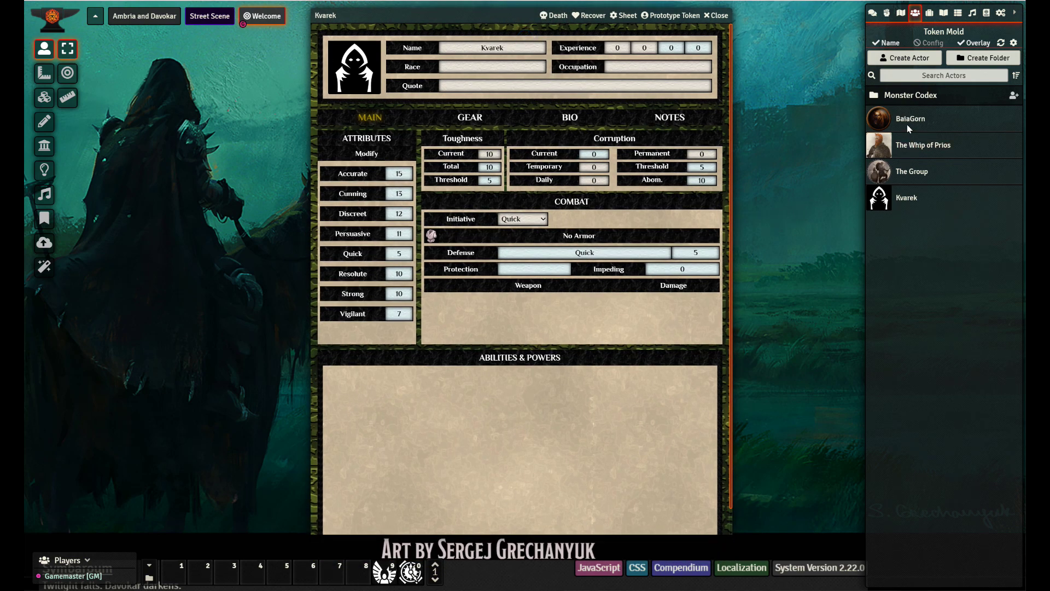
Step: Find the Robust trait among the world items and add it to Kvarek's abilities and powers
left_click(944, 12)
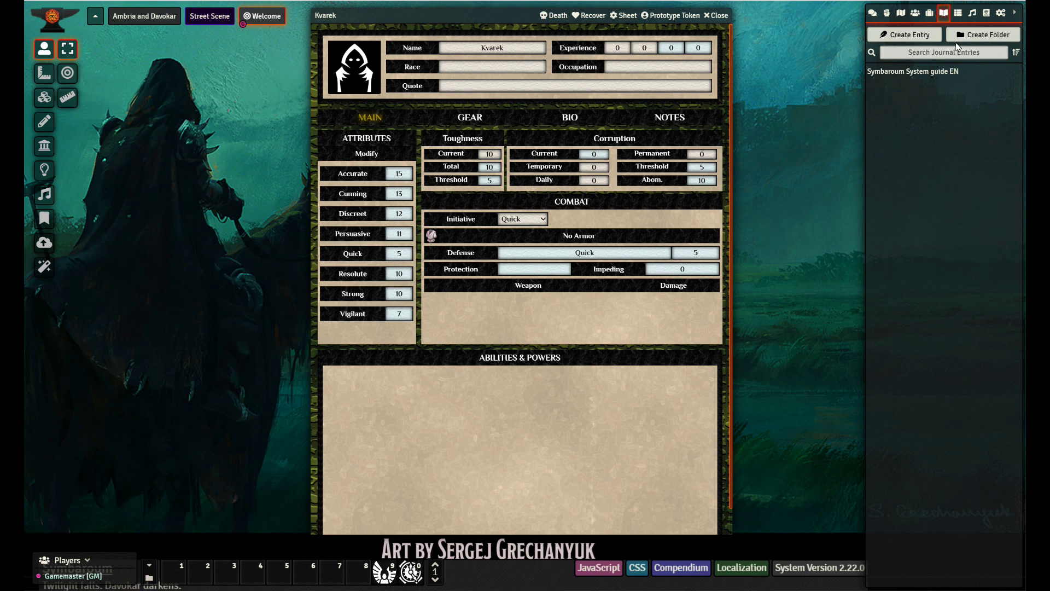
left_click(931, 13)
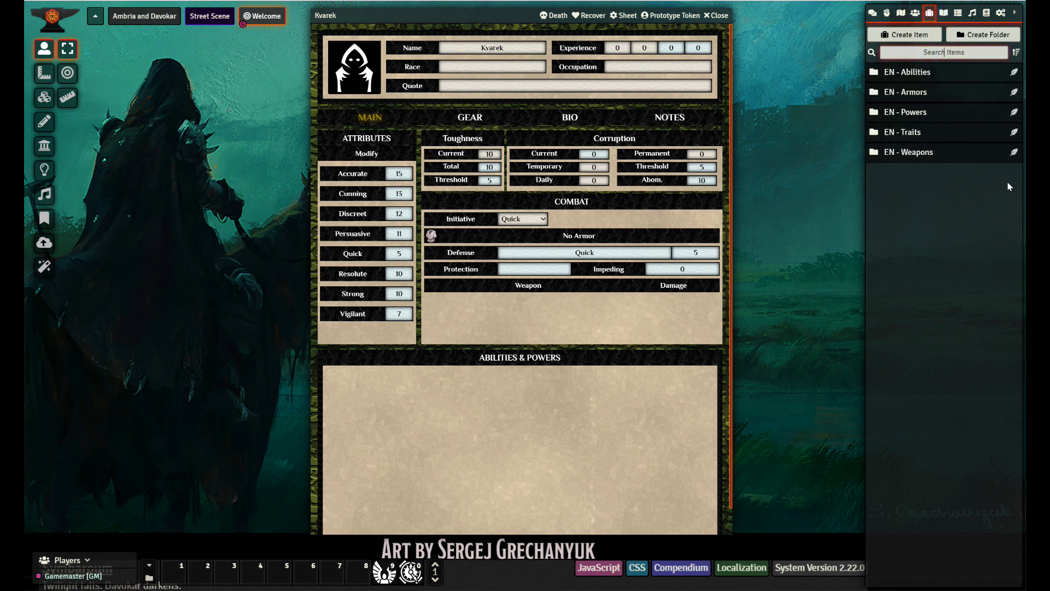
type("robust")
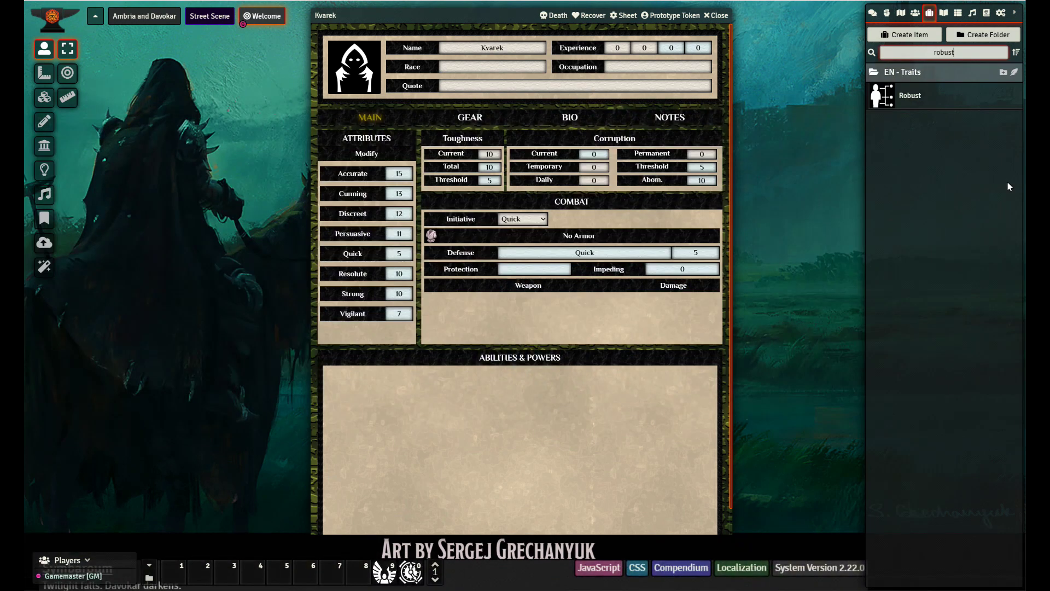
left_click_drag(925, 97, 487, 410)
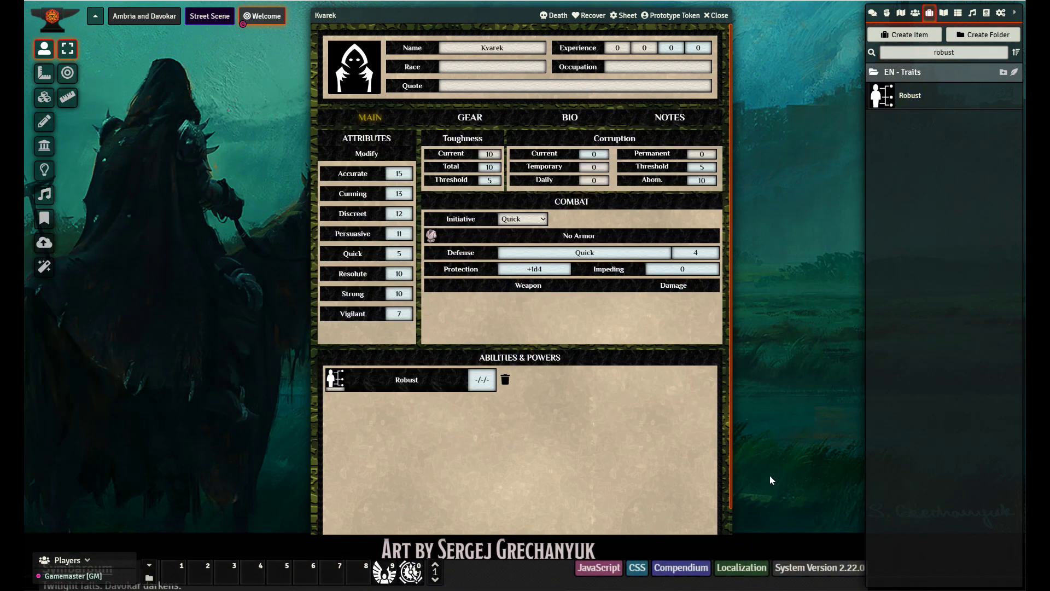
Step: Search the items for "shiel" and add the Shield Fighter ability to Kvarek
double_click(945, 55)
type("shiel")
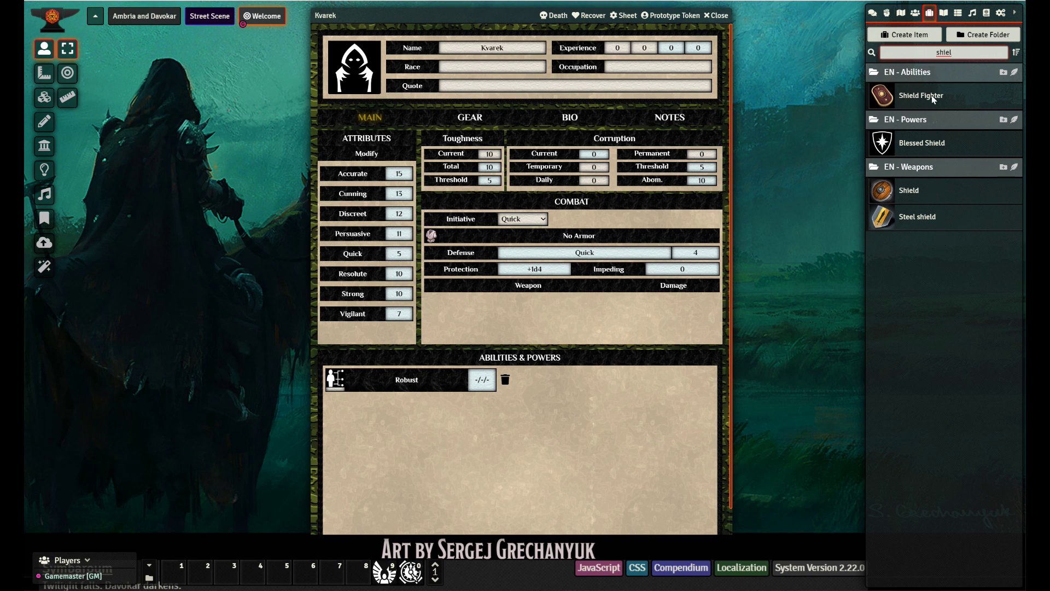
left_click_drag(923, 95, 420, 443)
Step: Search the items for "berse" and add the Berserker ability to Kvarek
double_click(967, 52)
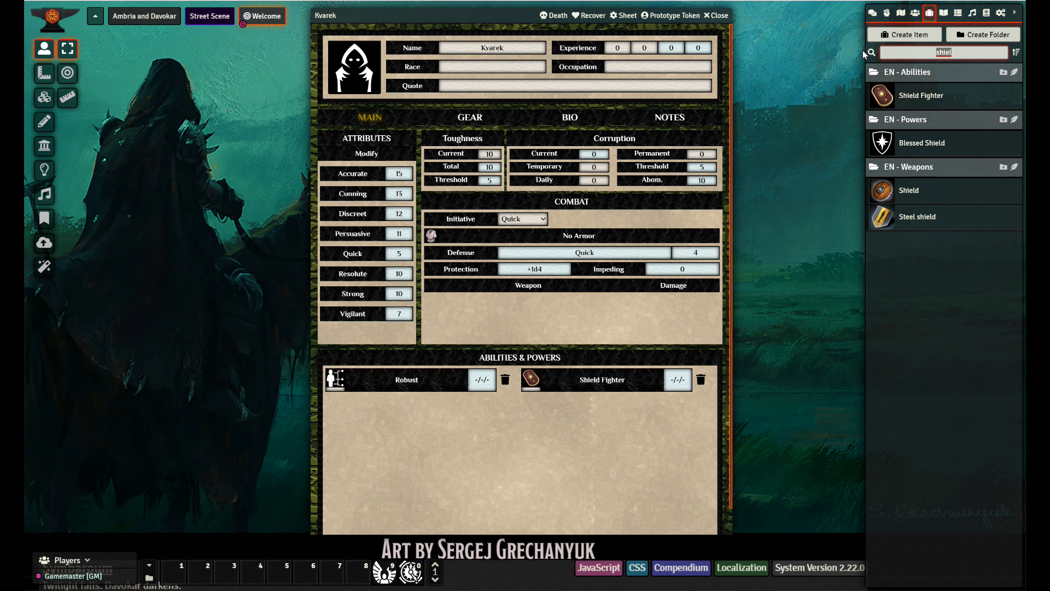
type("berse")
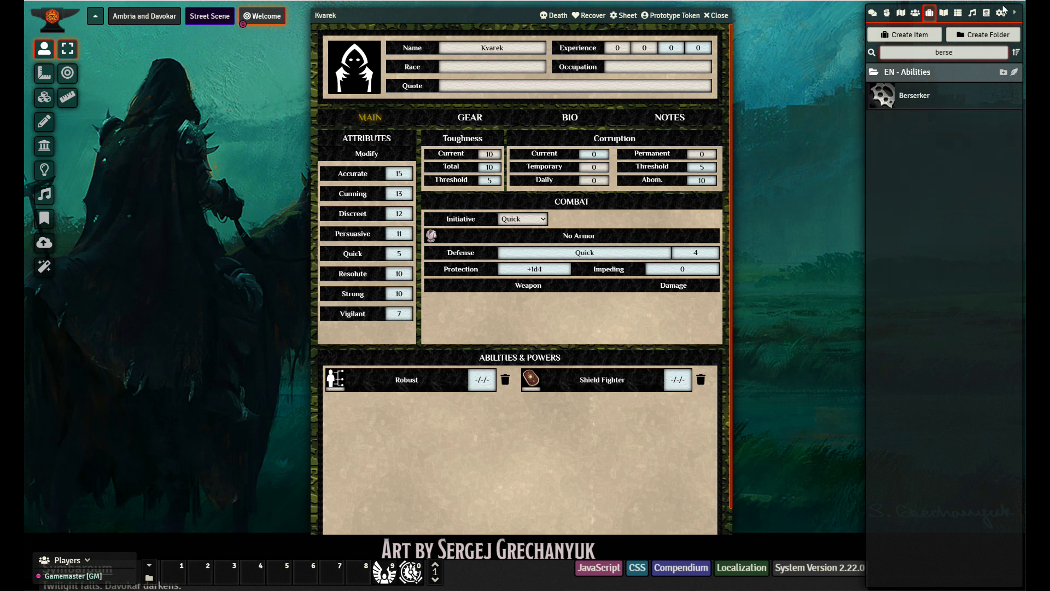
left_click_drag(911, 96, 493, 407)
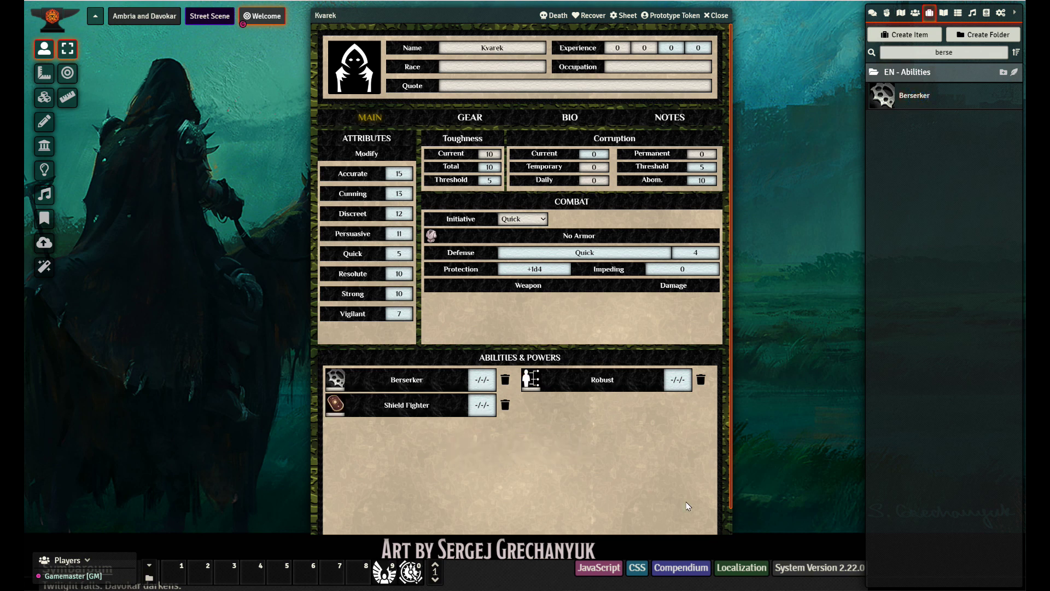
double_click(973, 53)
type("spea")
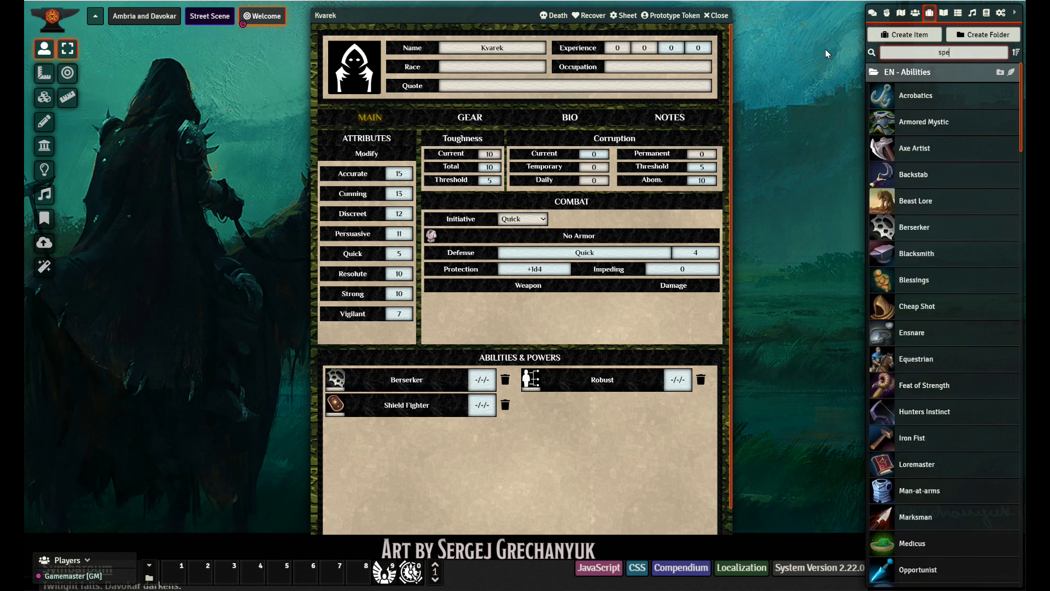
key("BackSpace")
key("BackSpace")
key("BackSpace")
key("BackSpace")
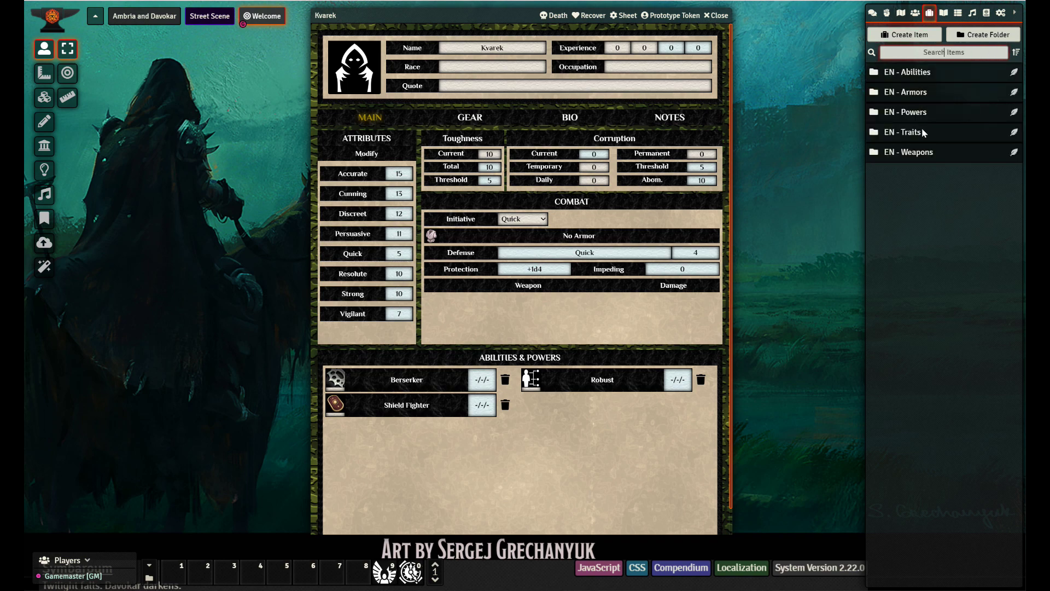
Step: Add the one-hand-grip Bastard Sword and the Parrying Dagger from the EN - Weapons folder to Kvarek
left_click(925, 152)
left_click_drag(950, 229, 548, 299)
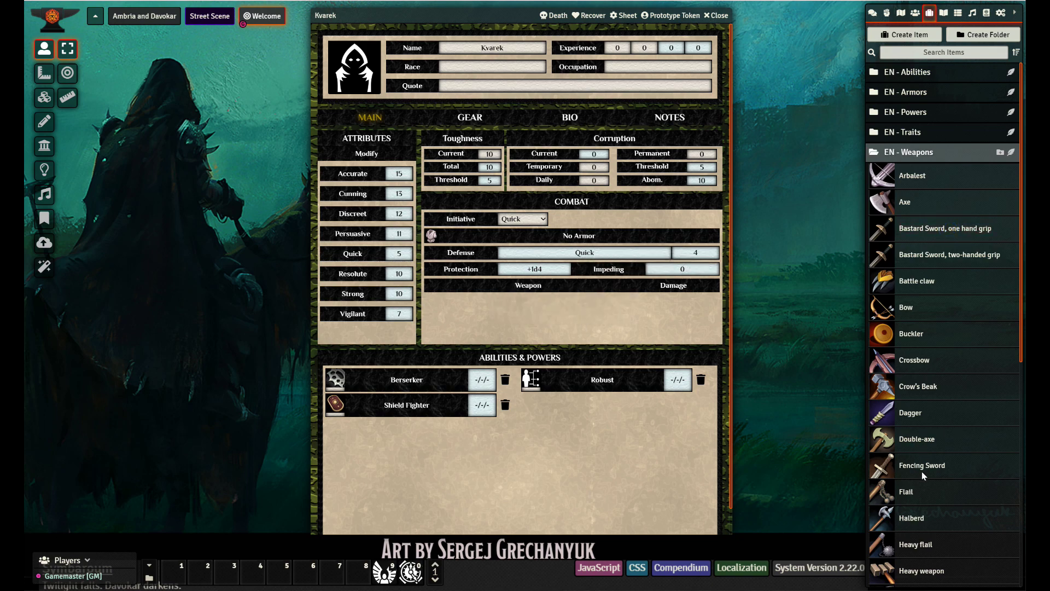
scroll(930, 478, "down", 7)
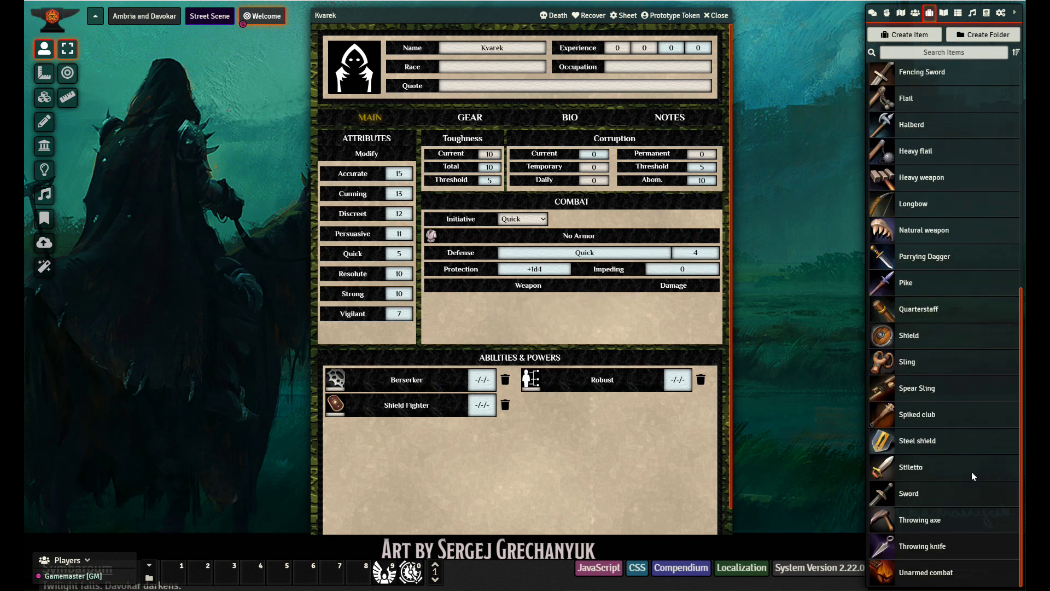
left_click_drag(937, 260, 548, 309)
Step: Search the items for "shiel", add the Shield weapon to Kvarek and show the sheet's Gear page
left_click(958, 53)
type("shiel")
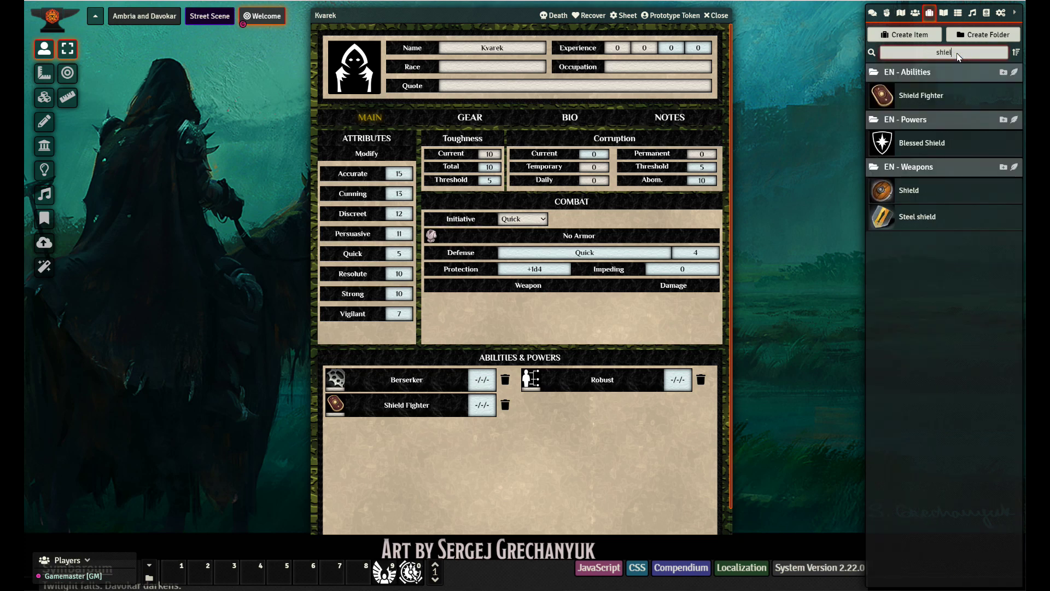
left_click_drag(905, 188, 574, 370)
left_click(460, 120)
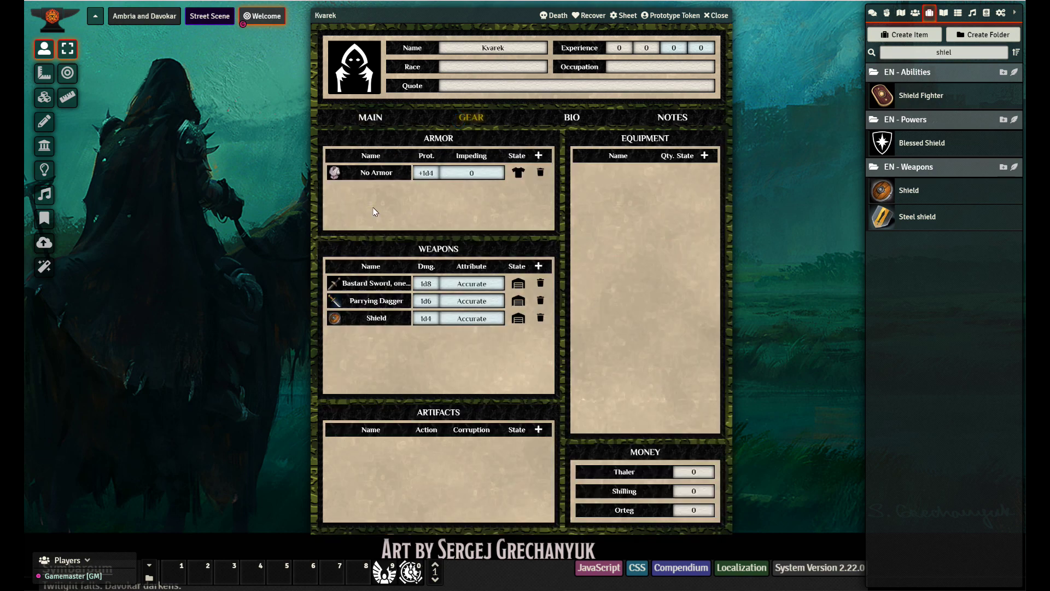
Step: Clear the item search, add Light Armor from the EN - Armors folder to Kvarek's gear and equip it
double_click(906, 53)
key("BackSpace")
left_click(931, 156)
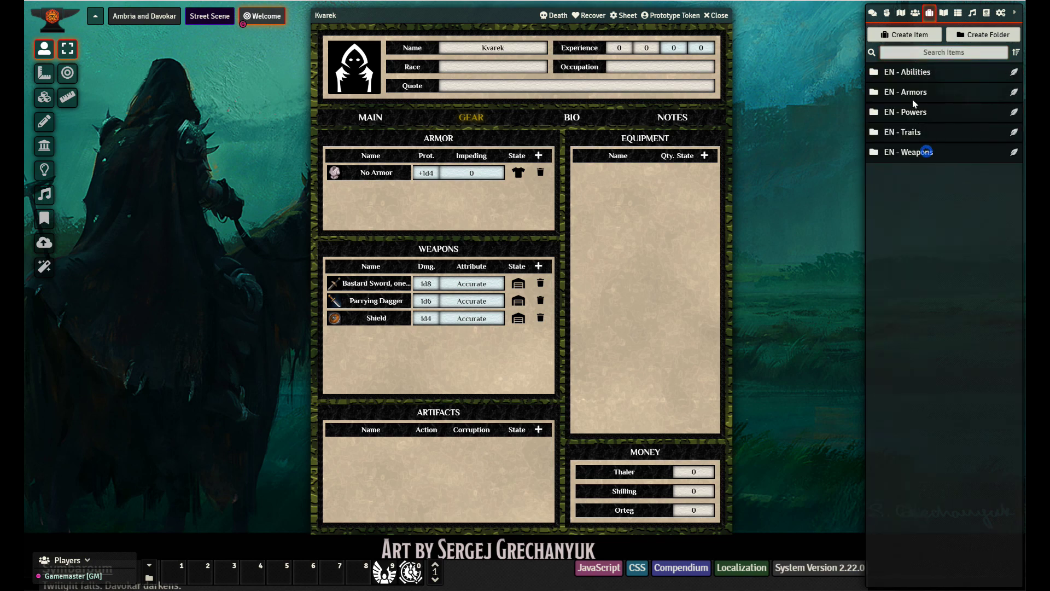
left_click(931, 92)
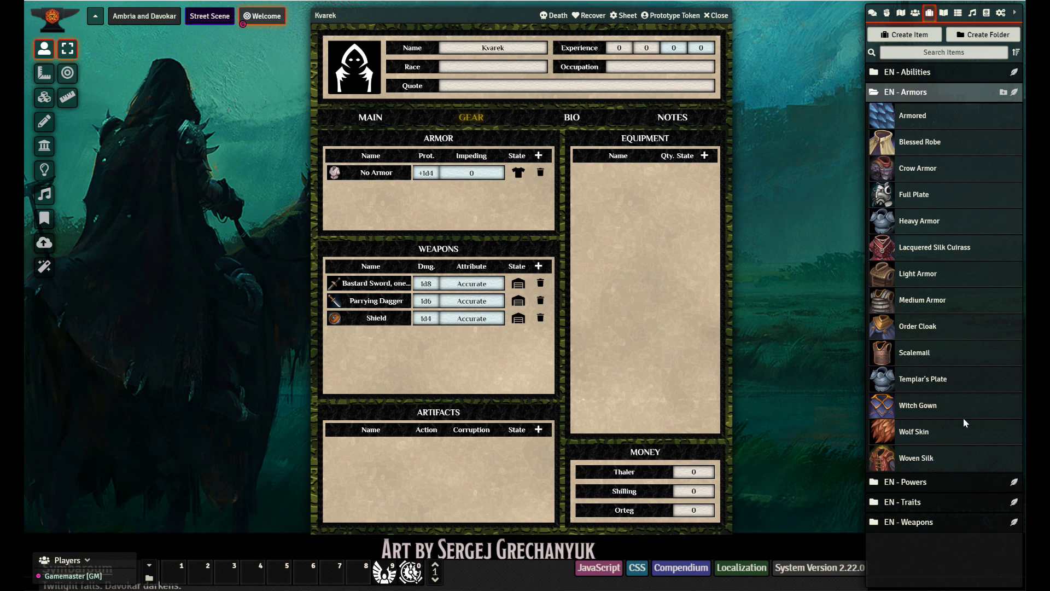
left_click_drag(925, 274, 574, 266)
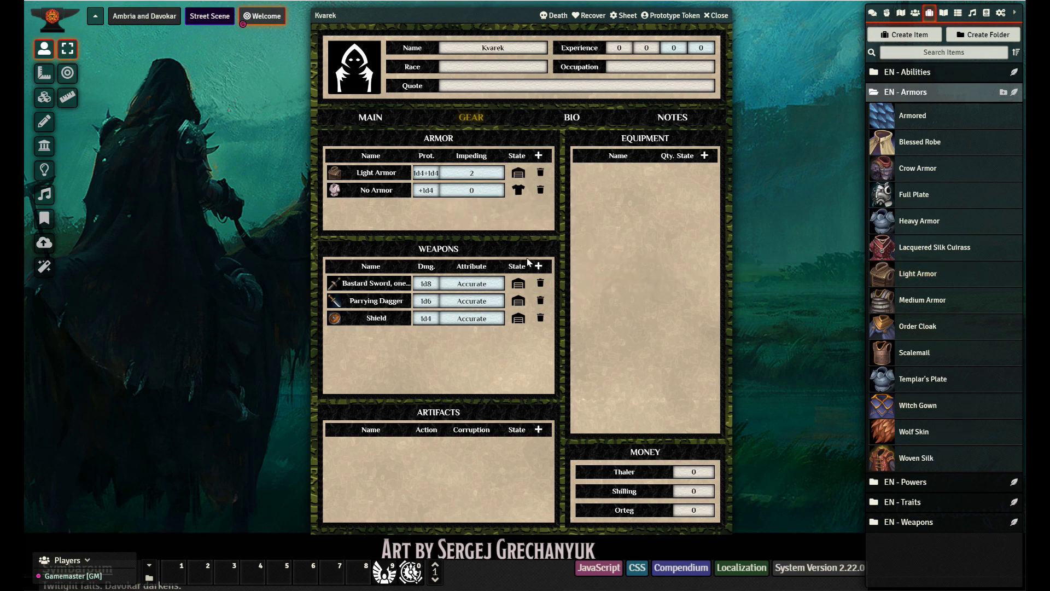
left_click(517, 175)
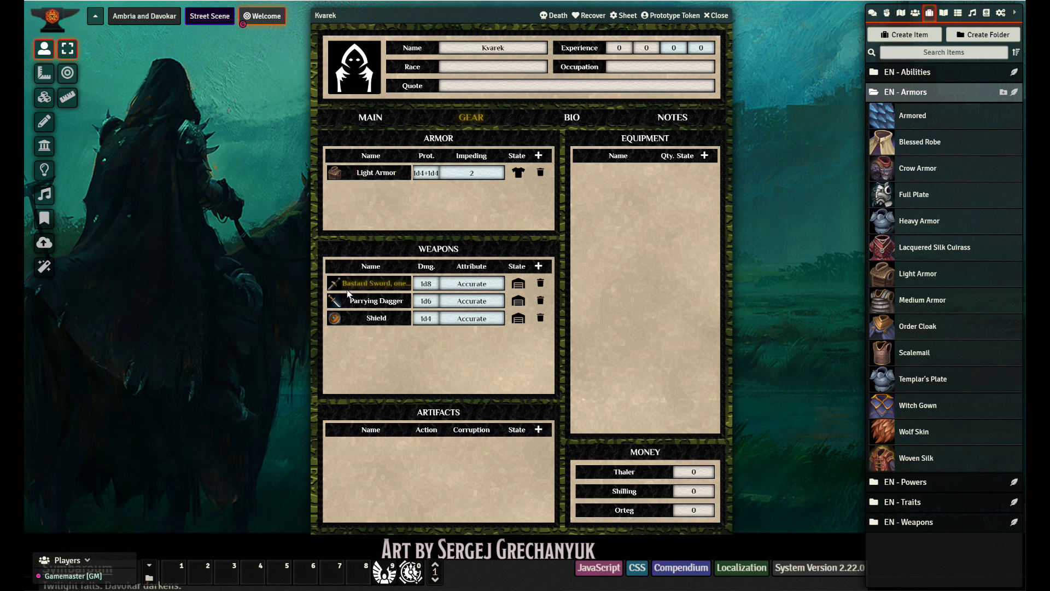
Step: Equip the Bastard Sword and the Shield, and return to the Main page to check the combat section
left_click(518, 284)
left_click(518, 320)
left_click(378, 117)
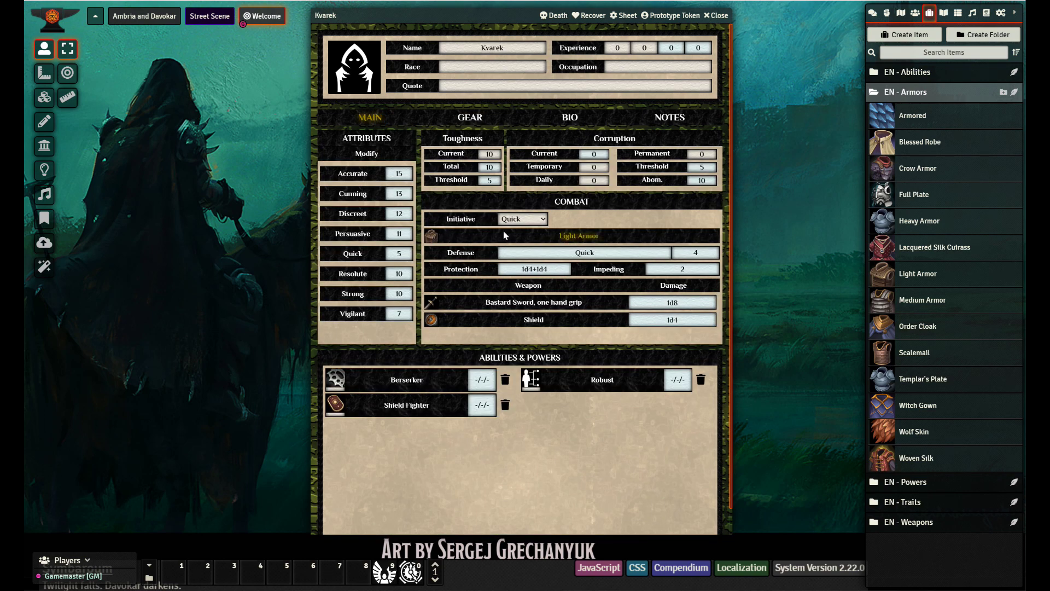
Step: Roll Kvarek's defense with the Light Armor at modifier 0 and Normal, and examine the result in the chat log
left_click(580, 237)
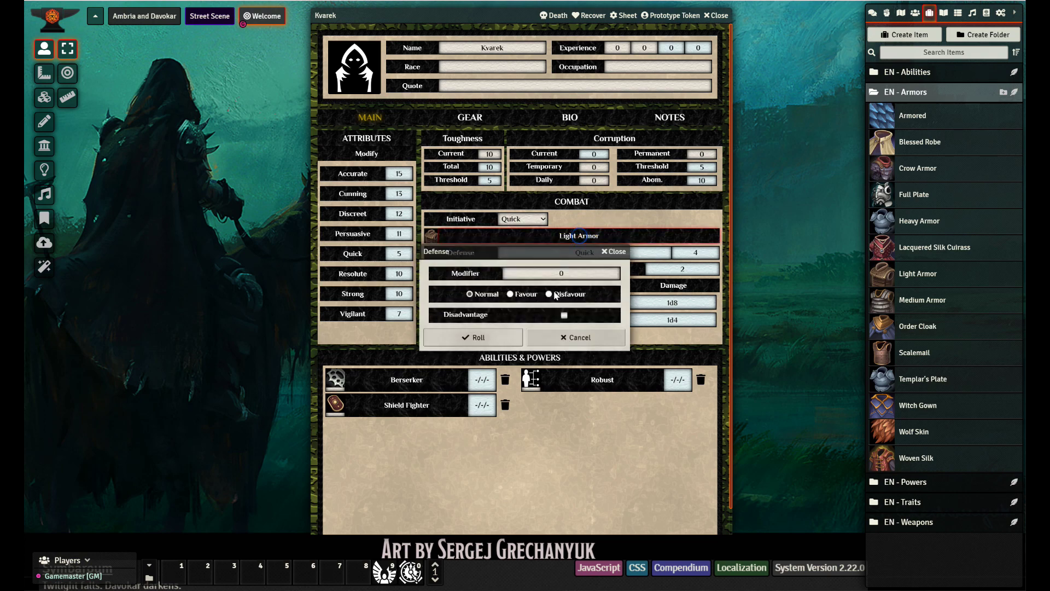
left_click(497, 339)
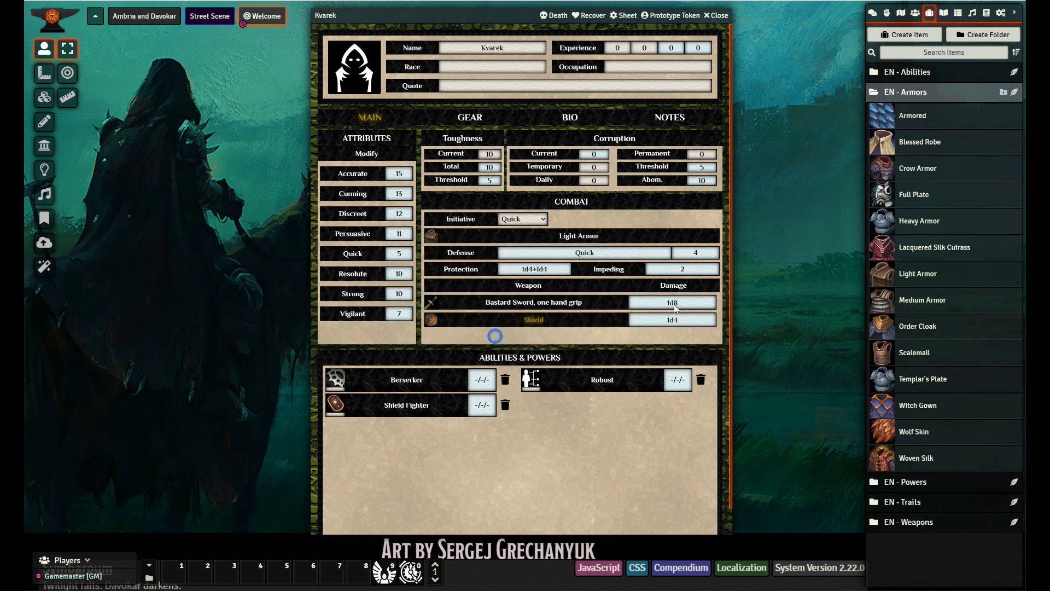
left_click(874, 13)
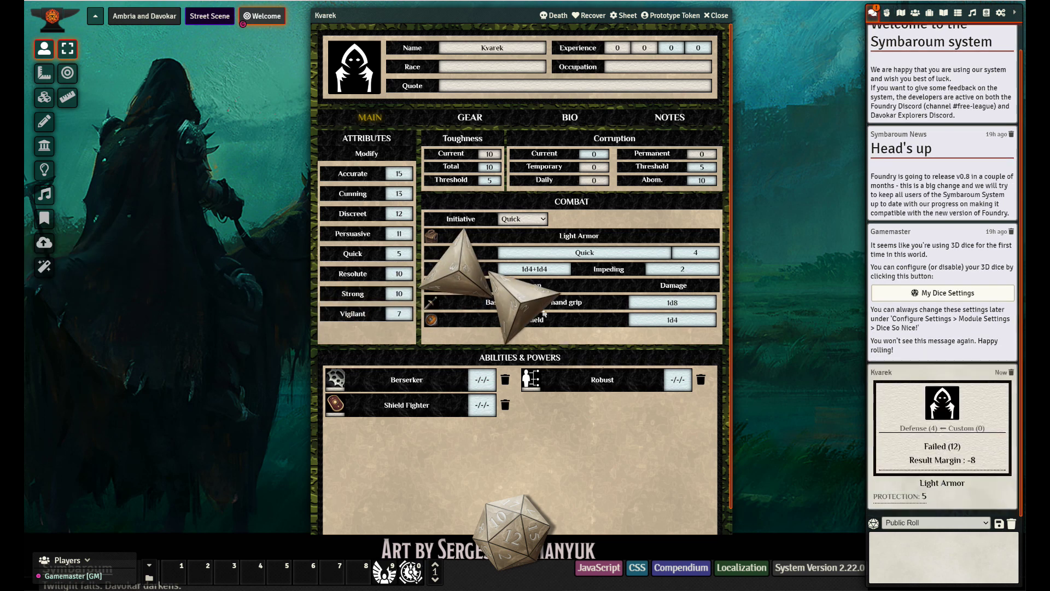
mouse_move(929, 466)
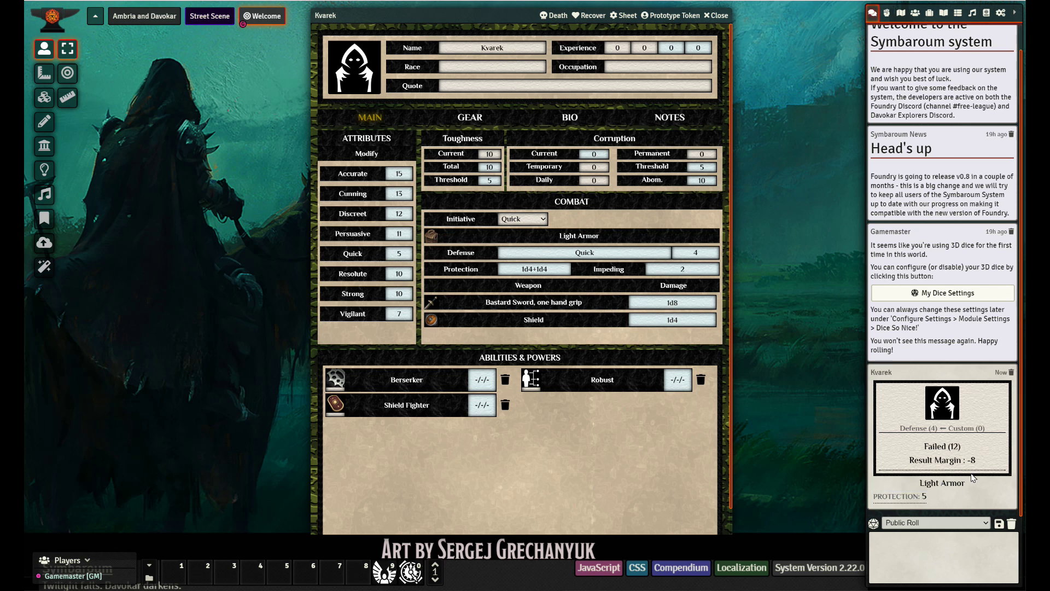
mouse_move(974, 469)
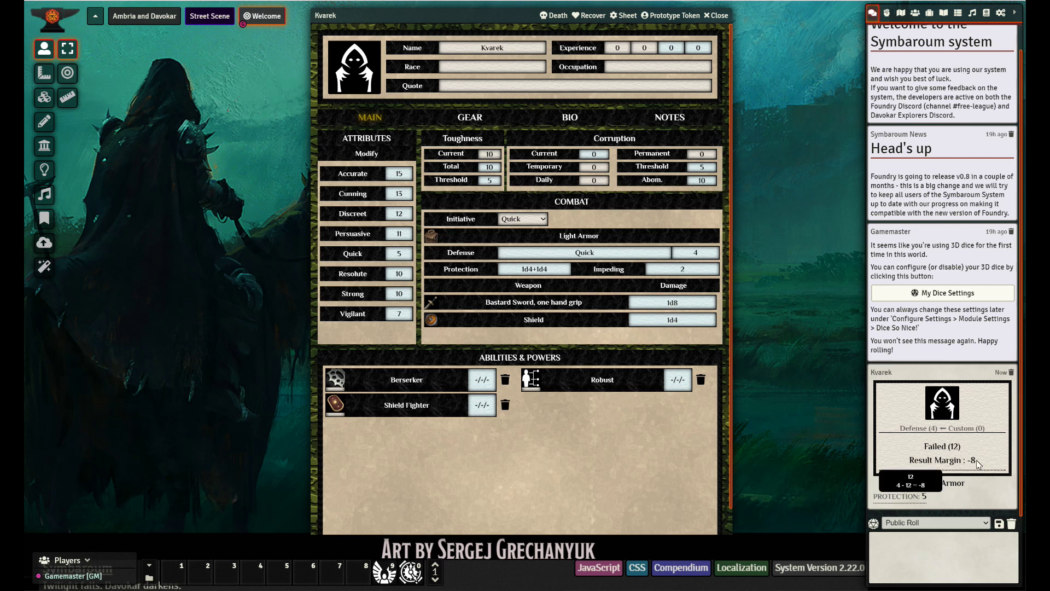
mouse_move(926, 498)
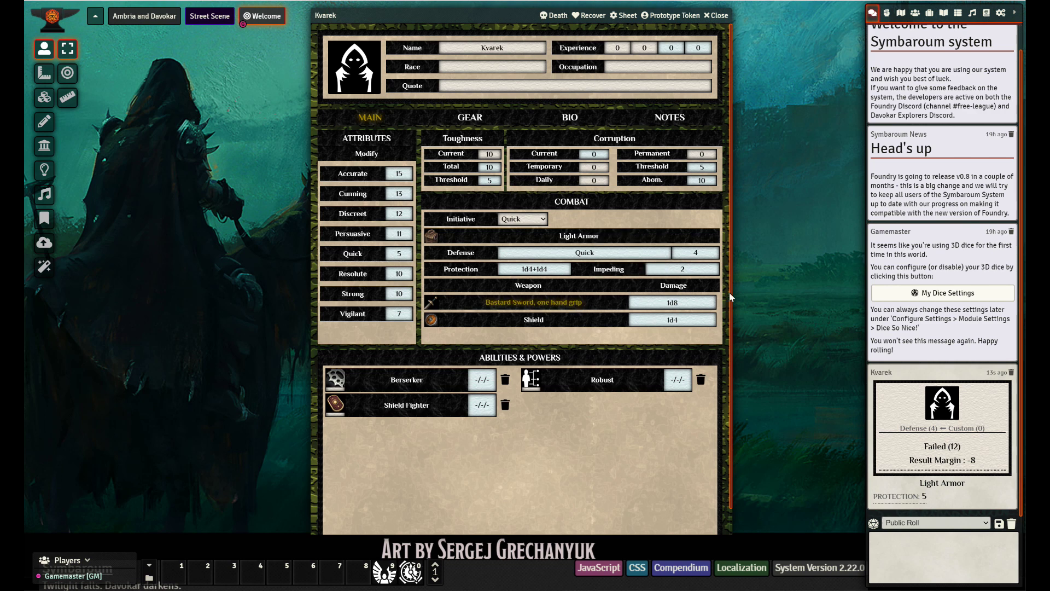
Step: Roll an attack with the one-hand-grip Bastard Sword at modifier -5 and Normal, and check its chat result
left_click(558, 310)
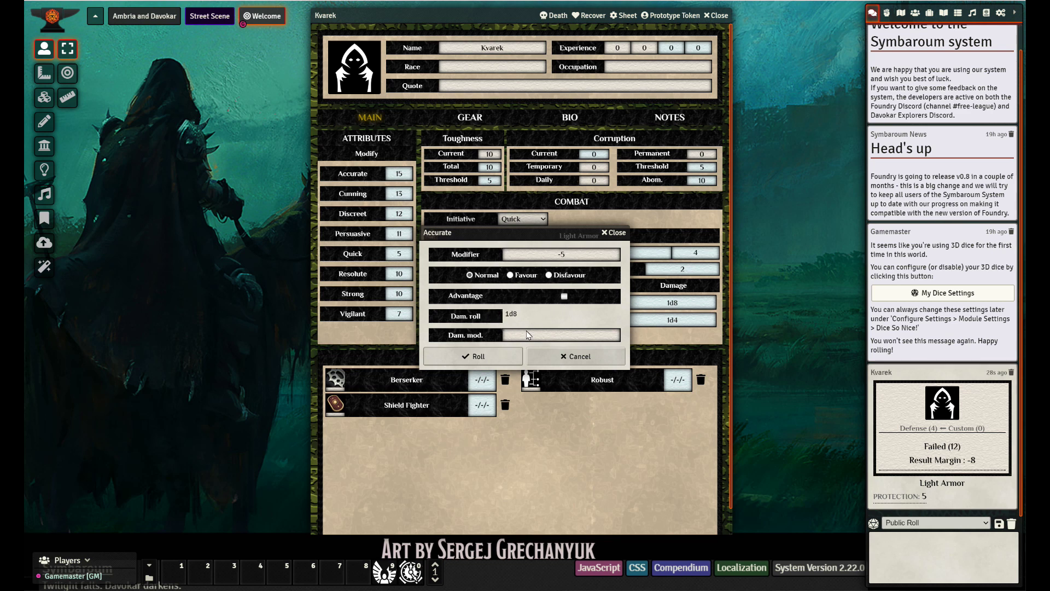
left_click(492, 356)
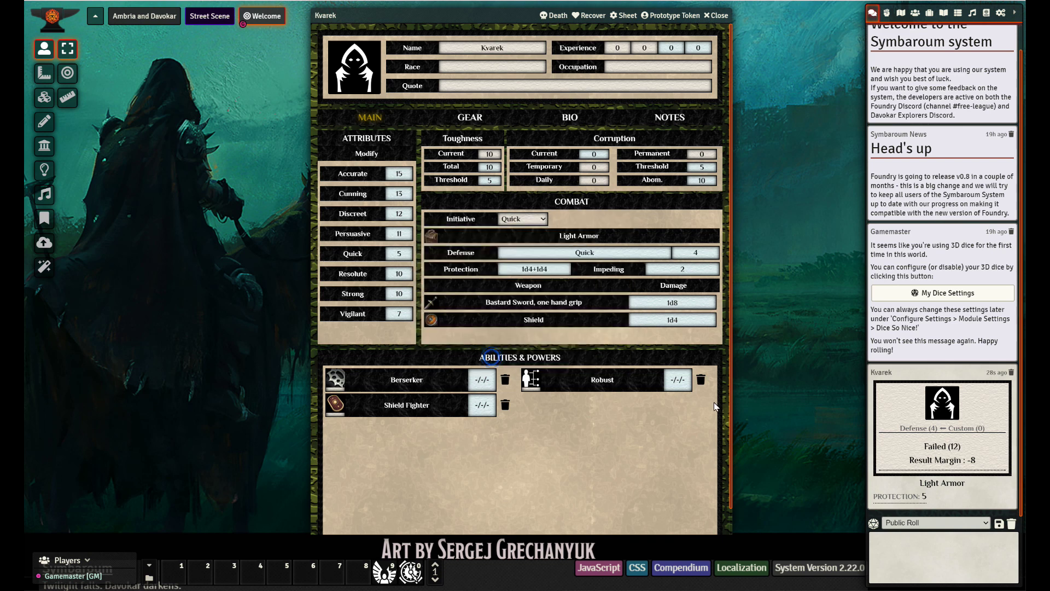
mouse_move(881, 454)
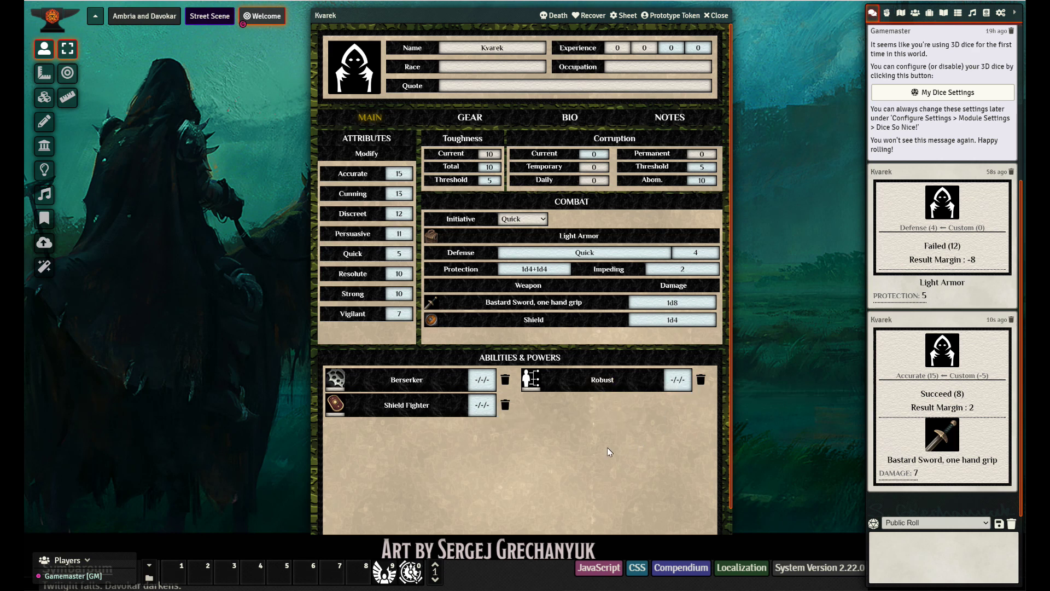
Step: Mark the Novice level of Kvarek's Berserker ability as learned and close the ability
left_click(421, 382)
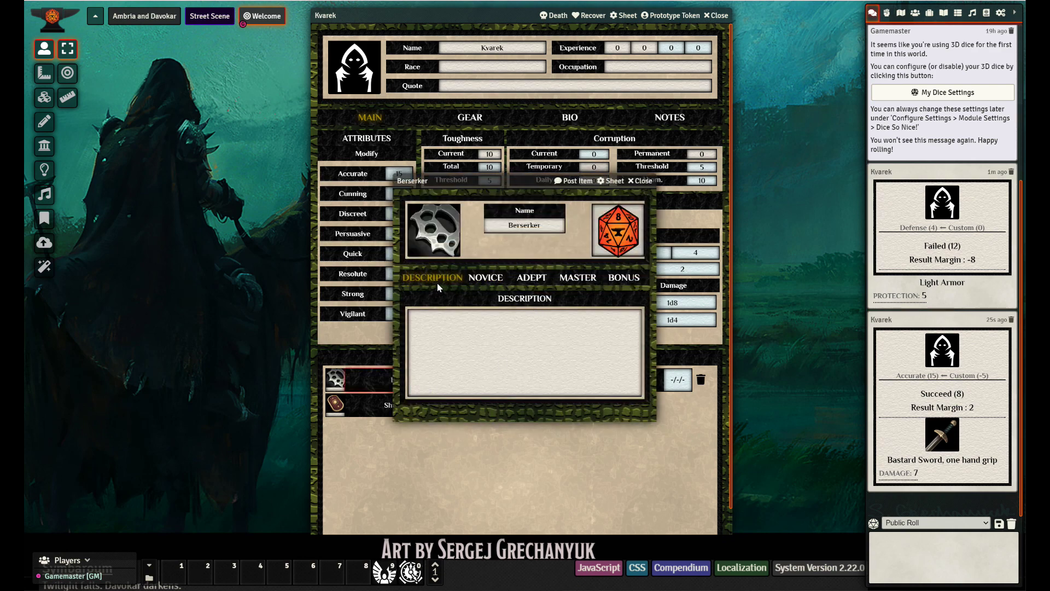
left_click(469, 276)
left_click(631, 321)
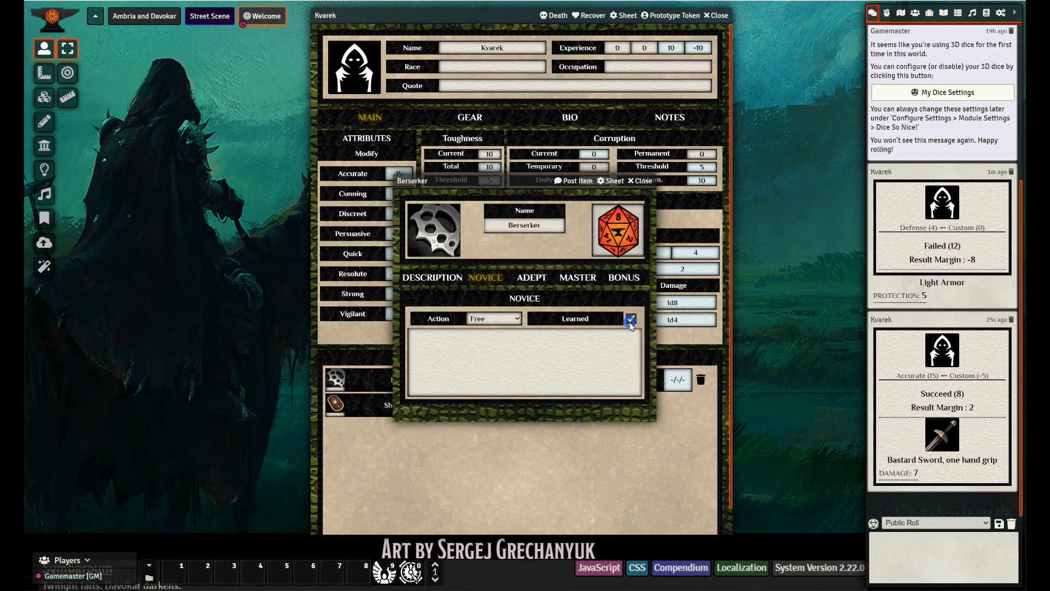
left_click(644, 183)
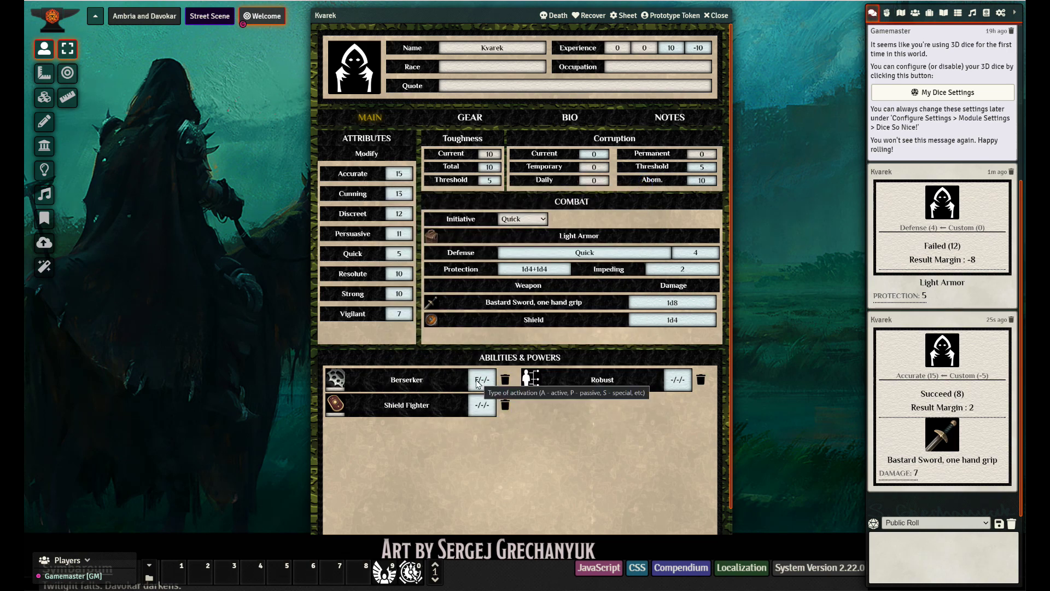
Step: Mark the Novice level of Kvarek's Shield Fighter ability as learned and close the ability
left_click(424, 405)
left_click(486, 277)
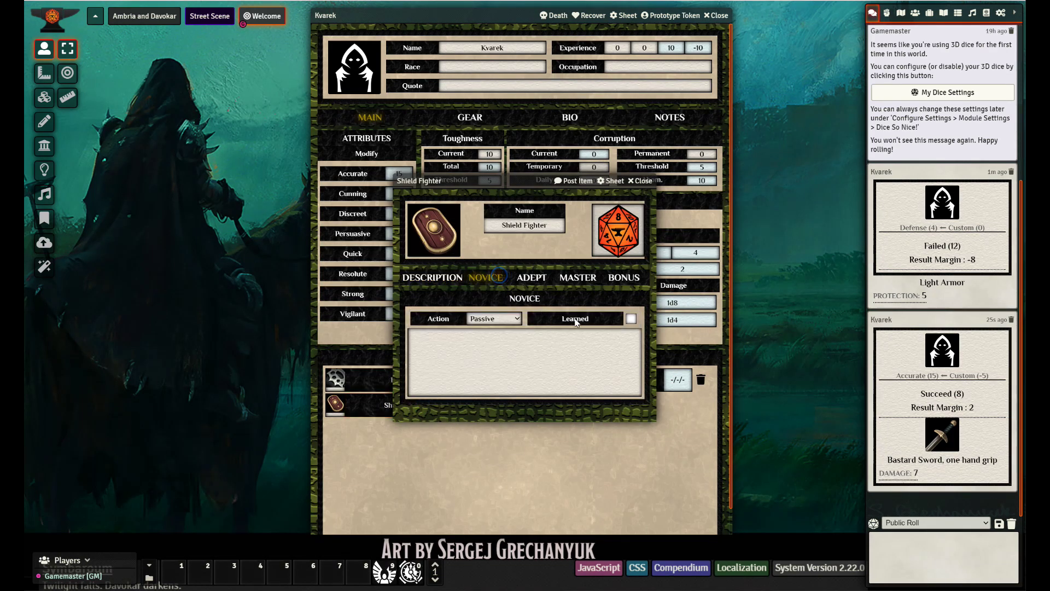
left_click(629, 318)
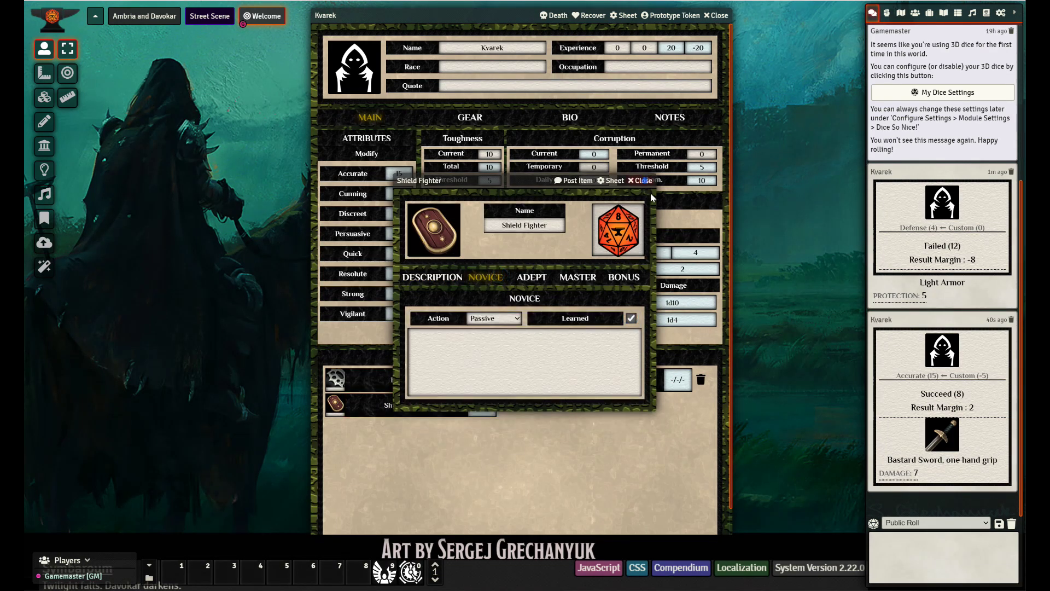
left_click(641, 180)
Step: Mark the Novice and Adept levels of Kvarek's Robust trait as acquired and close the trait
left_click(608, 379)
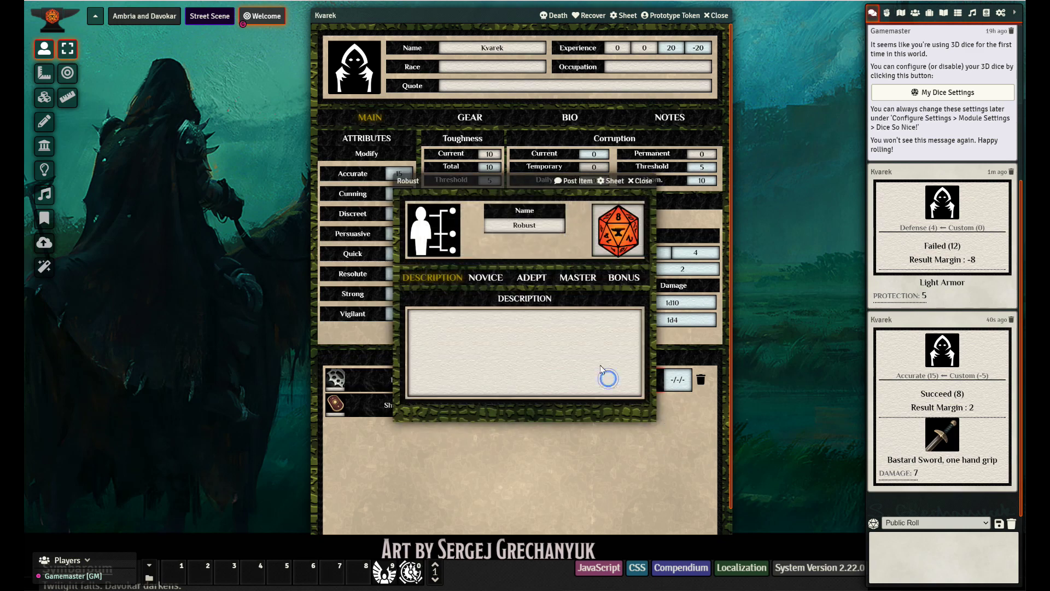
left_click(489, 279)
left_click(631, 318)
left_click(531, 278)
left_click(631, 318)
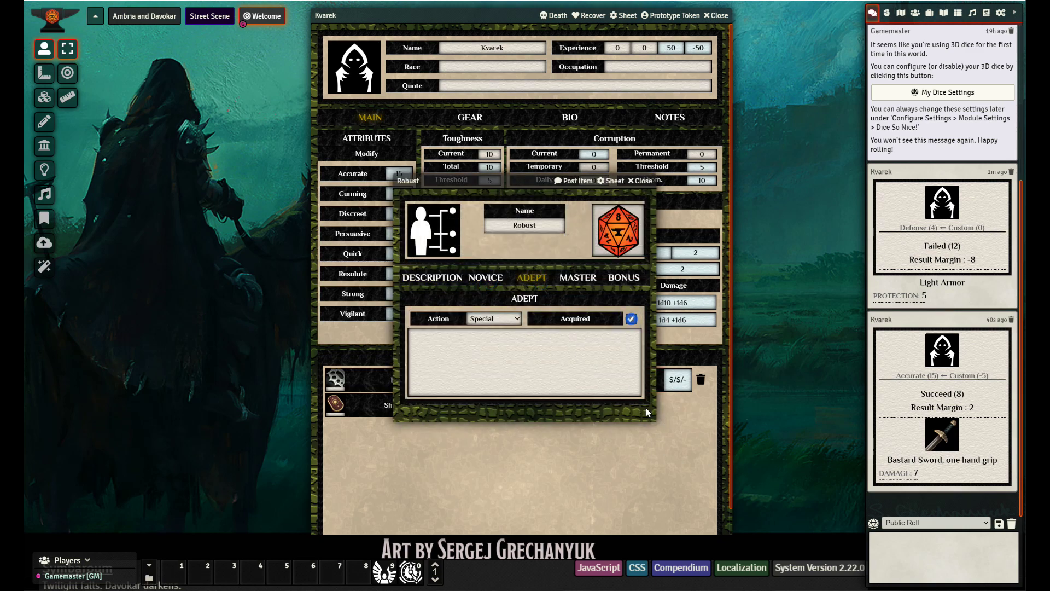
left_click(639, 183)
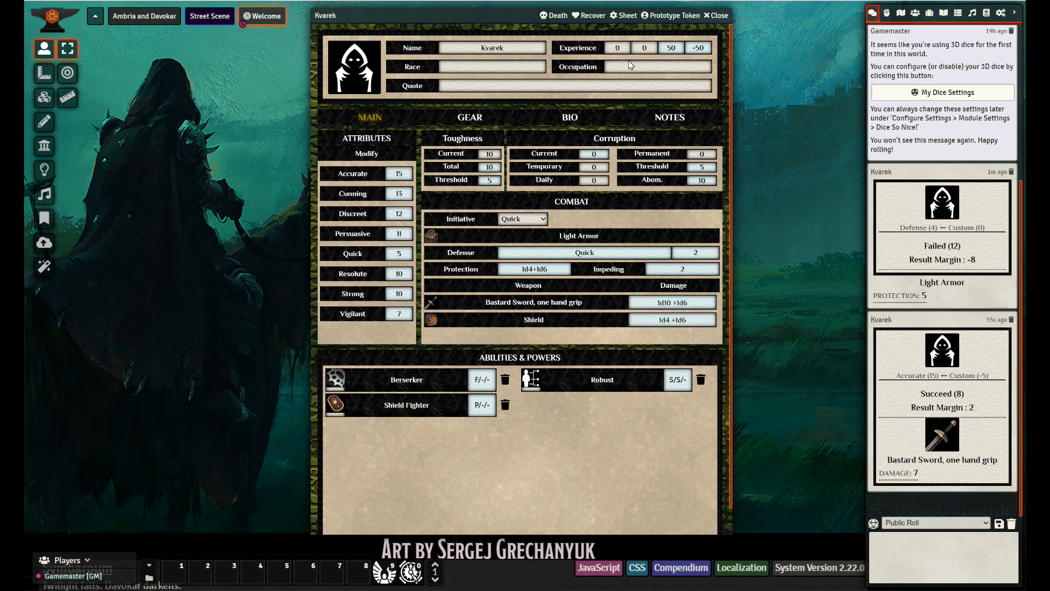
Step: Set Kvarek's total experience to 50, dismiss the attributes dialog and check the experience spent on abilities
left_click(614, 46)
key("Return")
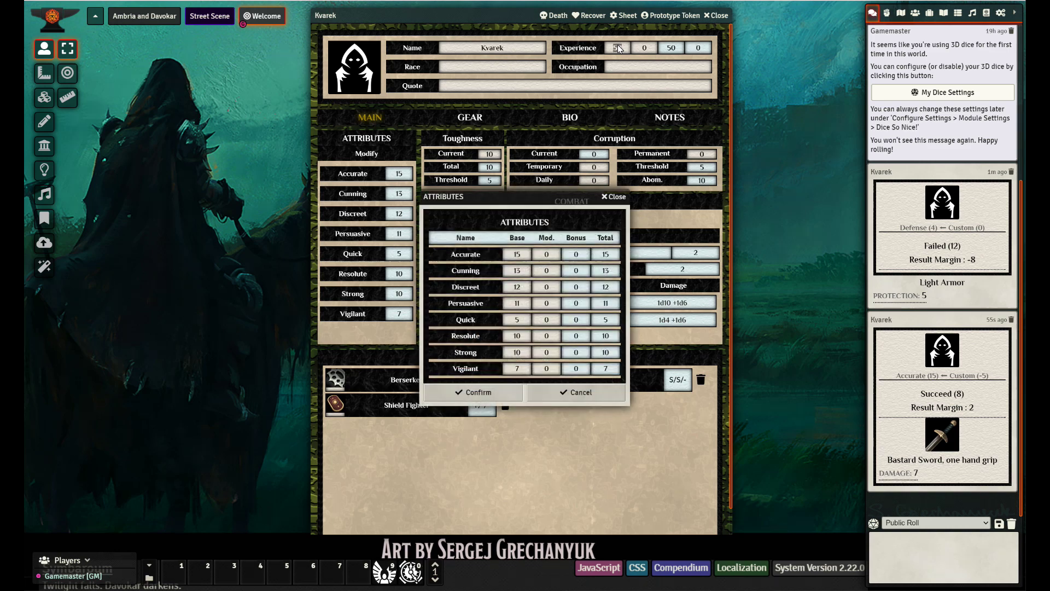
left_click(621, 199)
left_click(668, 48)
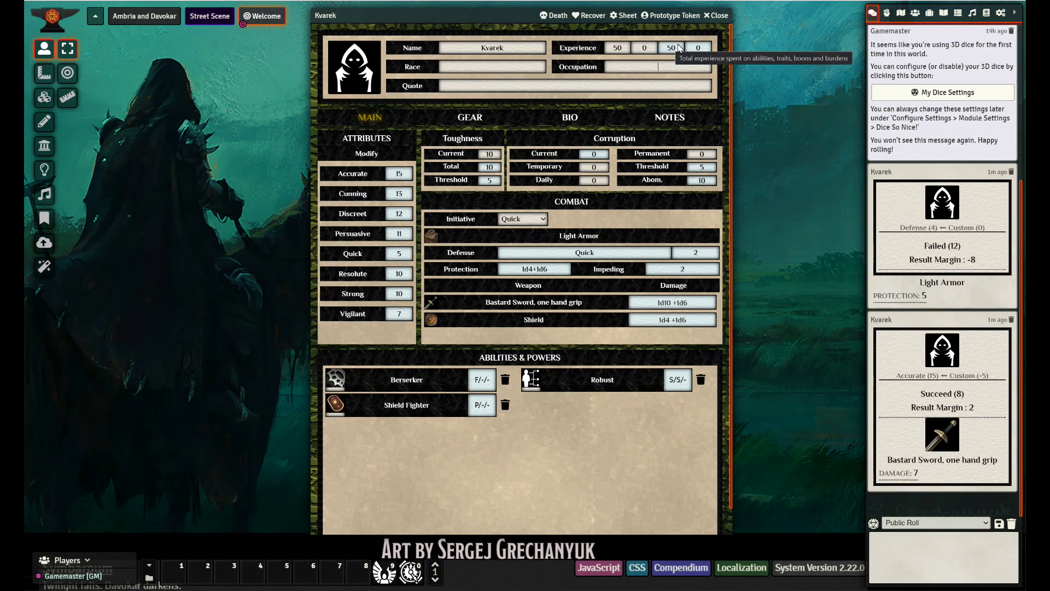
Step: Try a value of 5 in the second Experience field, dismiss the attributes dialog and clear the field
left_click(647, 48)
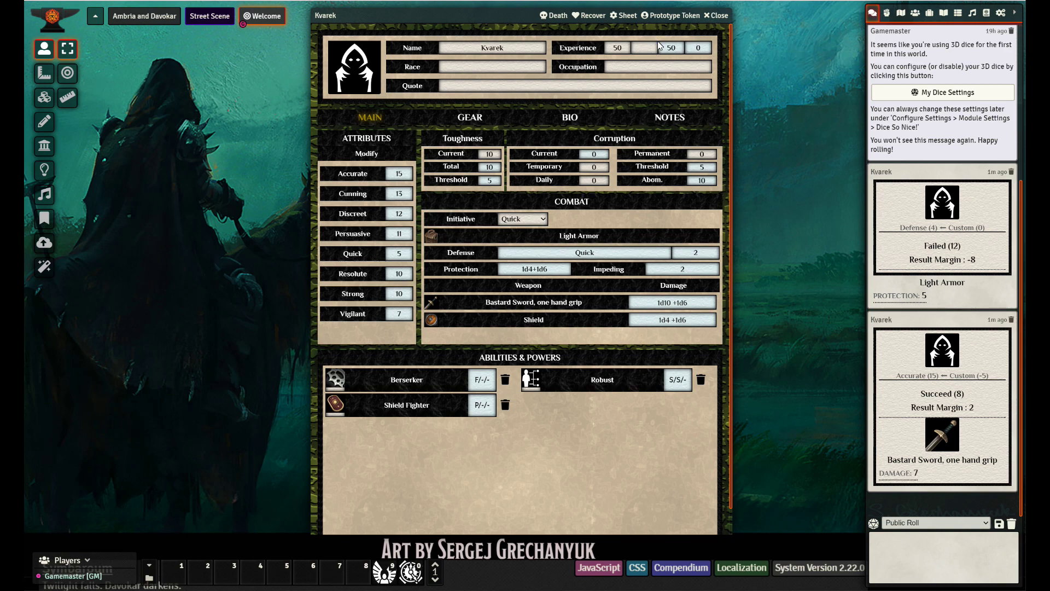
key("Return")
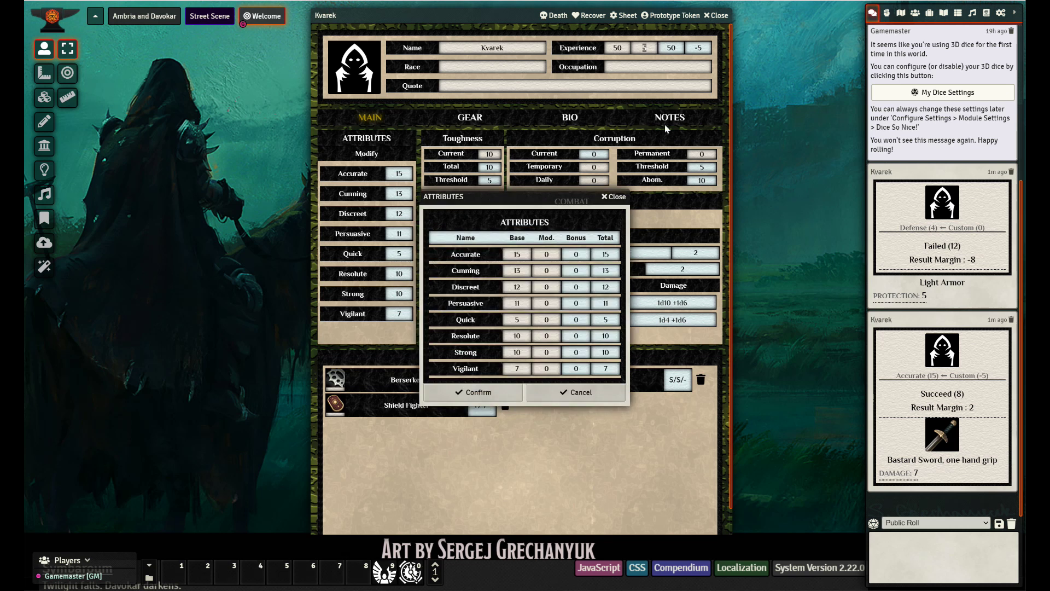
left_click(622, 197)
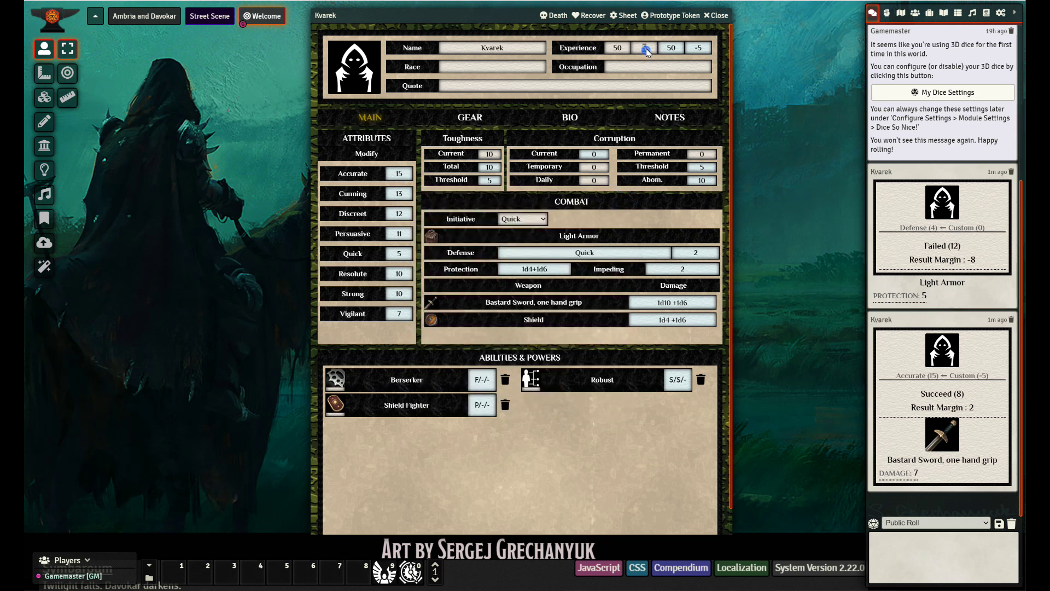
double_click(644, 47)
Step: Open the Berserker ability, place its window beside Kvarek's sheet and look through the Novice, Adept and Master levels
left_click(407, 380)
left_click_drag(513, 184, 865, 34)
left_click(810, 129)
left_click(846, 124)
left_click(888, 132)
left_click(932, 130)
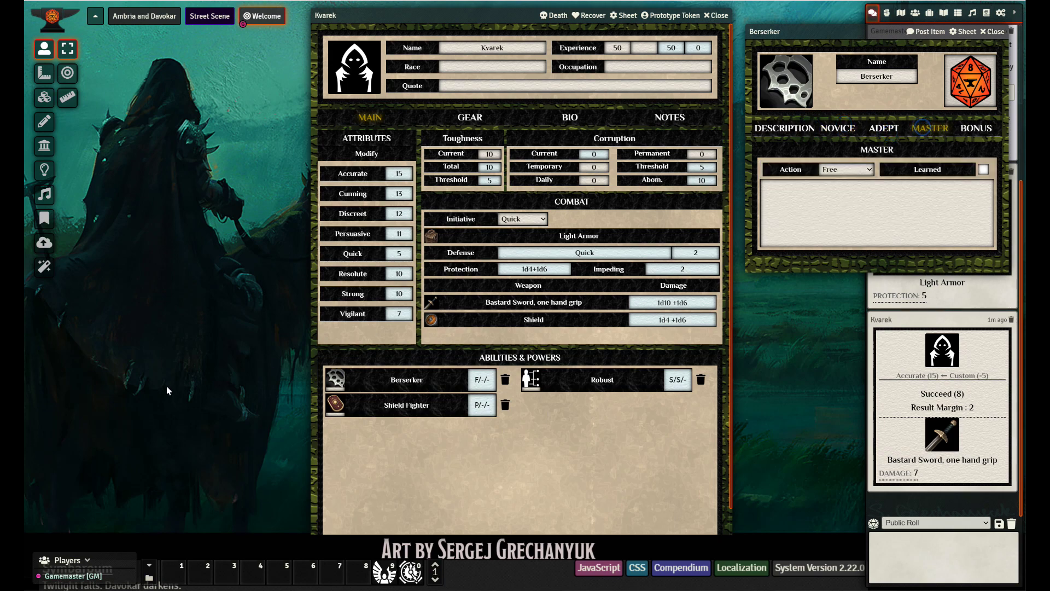
Step: Switch to the Berserker text in Notepad++, place its window beside the open ability and narrow it
left_click_drag(0, 394, 114, 140)
left_click_drag(57, 193, 499, 39)
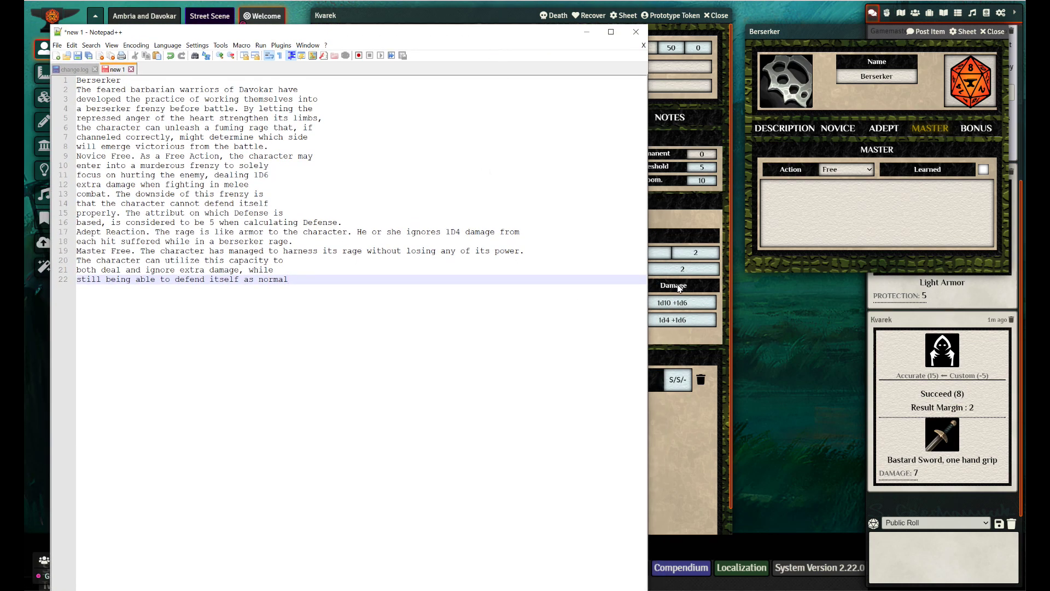
left_click_drag(650, 234, 583, 228)
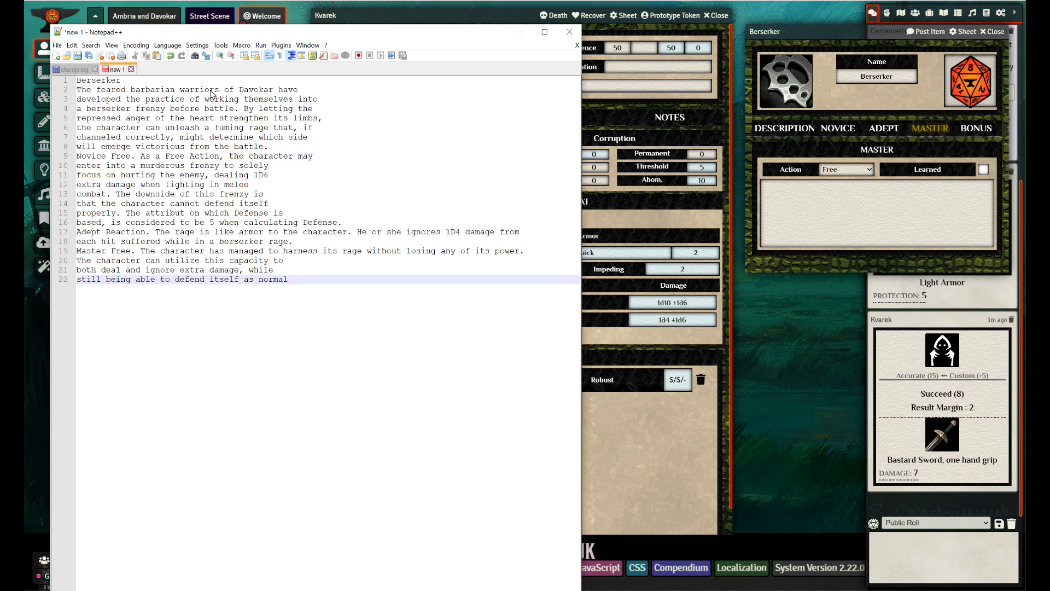
Step: Examine where the Novice, Adept and Master passages begin and end in the Berserker text
left_click_drag(131, 157, 76, 157)
left_click(119, 224)
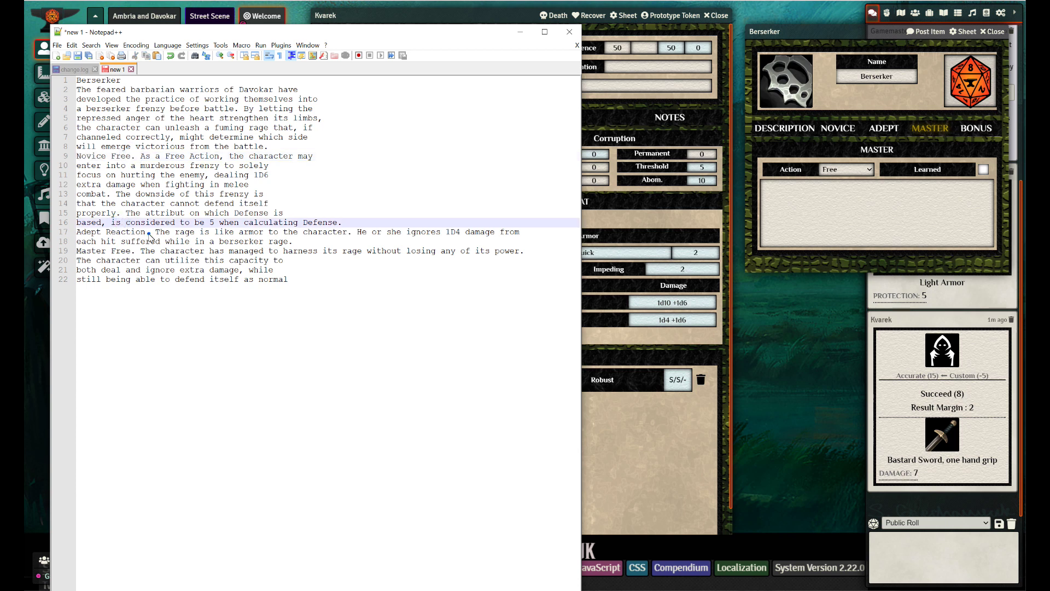
left_click_drag(151, 232, 77, 233)
left_click(133, 253)
left_click(213, 390)
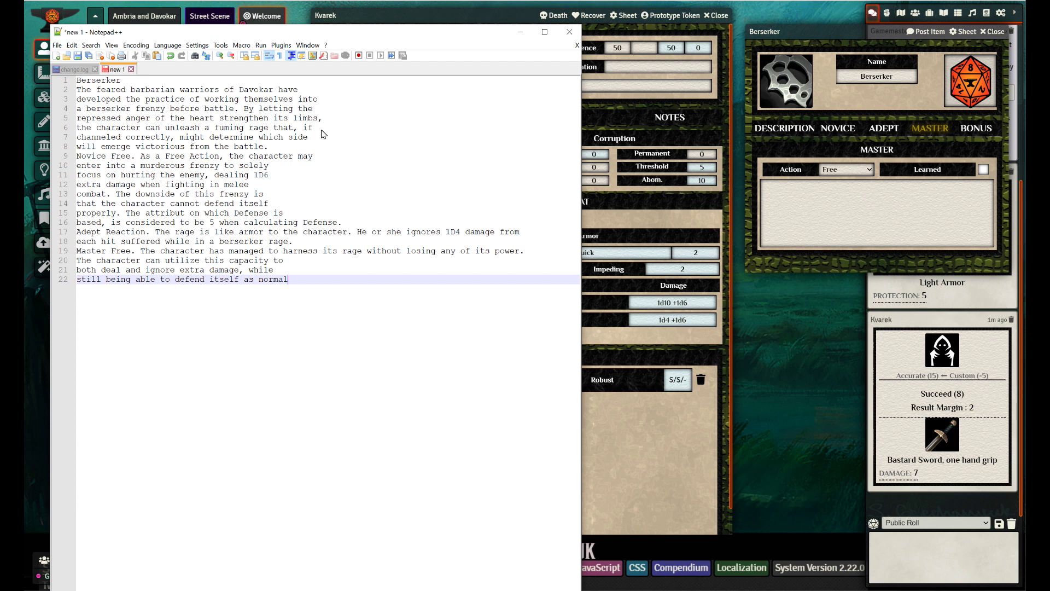
Step: Join the broken lines of the Berserker text into one paragraph each for the description, Novice, Adept and Master
left_click_drag(189, 90, 173, 147)
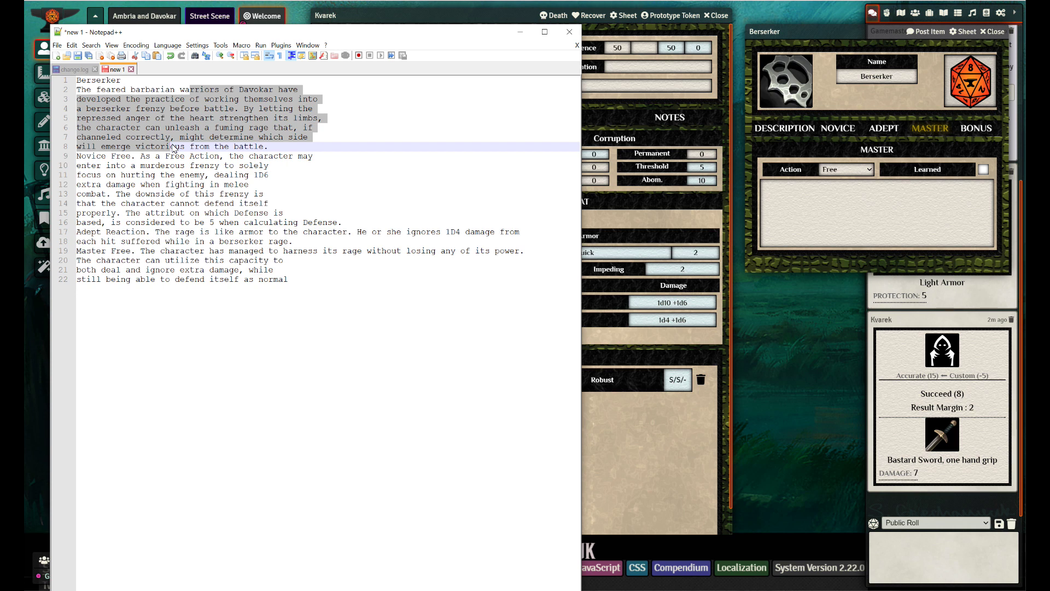
key("ctrl+j")
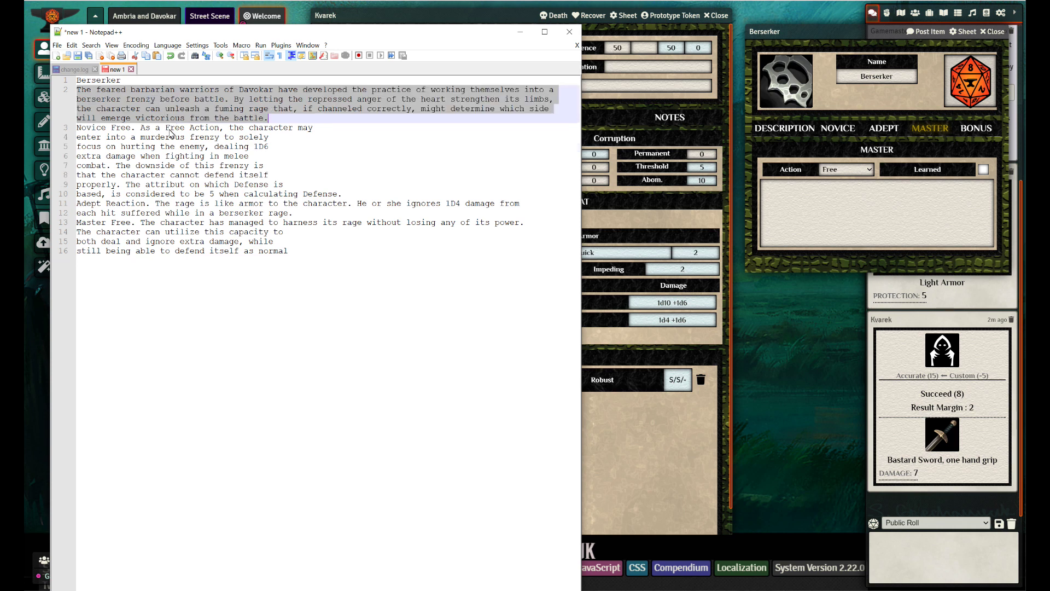
left_click_drag(170, 133, 176, 215)
key("ctrl+j")
left_click(175, 166)
key("ctrl+j")
key("ctrl+j")
left_click(272, 257)
left_click(188, 165)
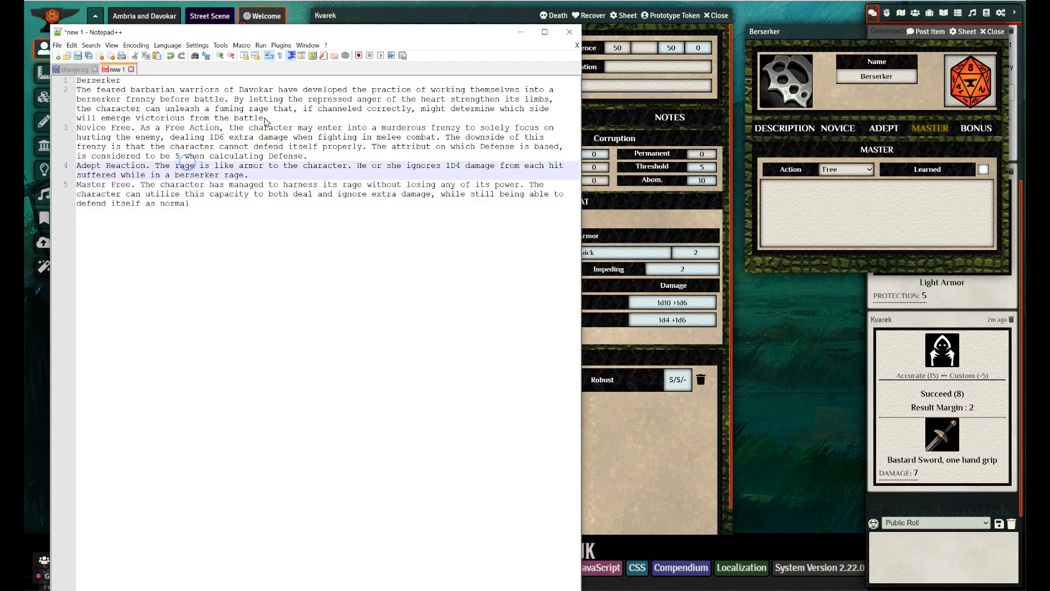
Step: Move the introductory Berserker paragraph from the text file into the ability's Description in Foundry and save it
left_click_drag(277, 117, 77, 91)
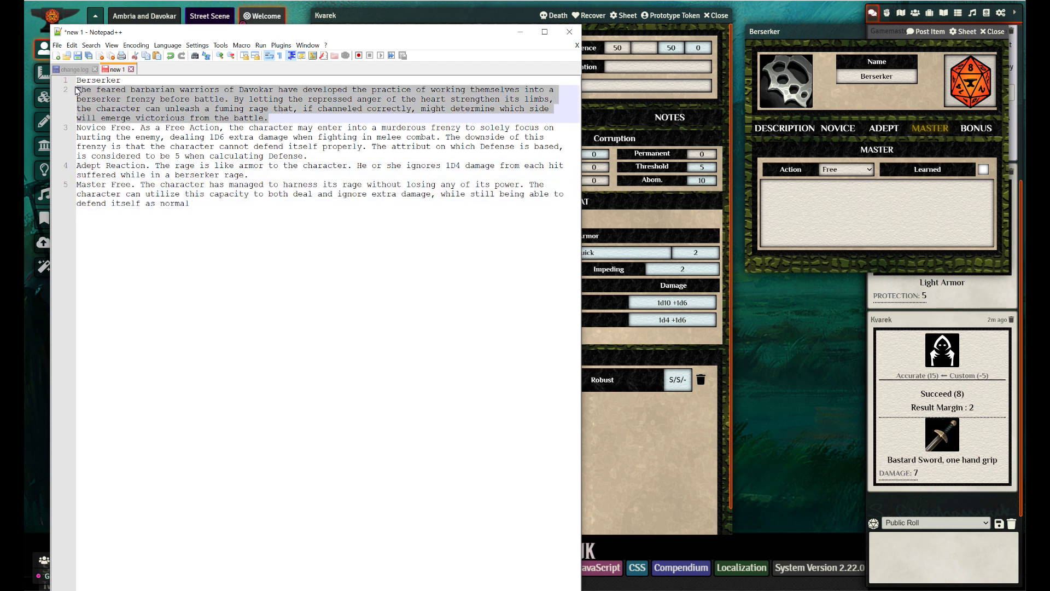
key("ctrl+x")
left_click(819, 203)
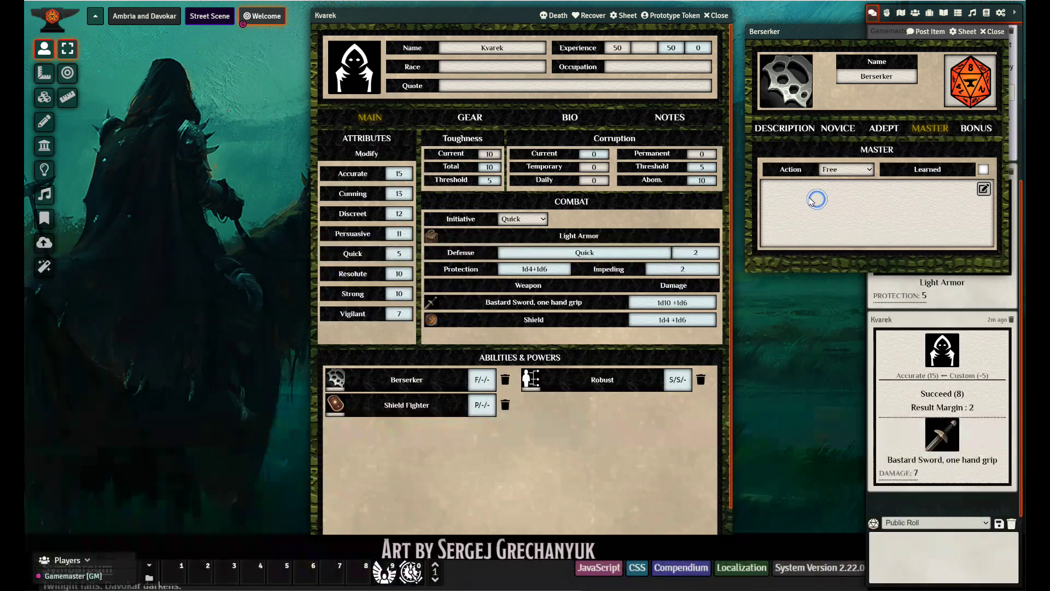
left_click(794, 129)
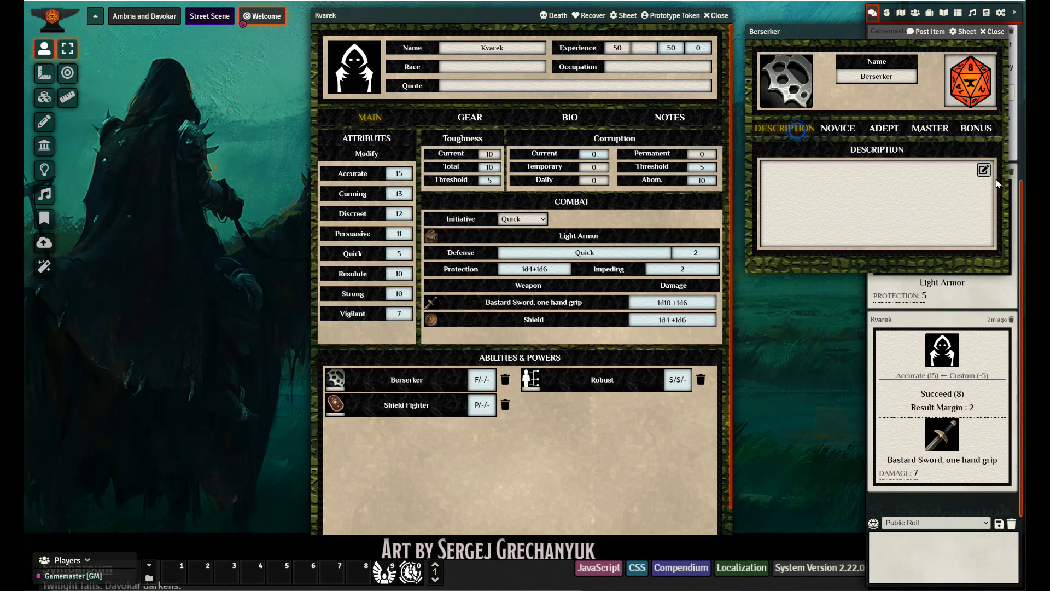
left_click(988, 171)
left_click(854, 170)
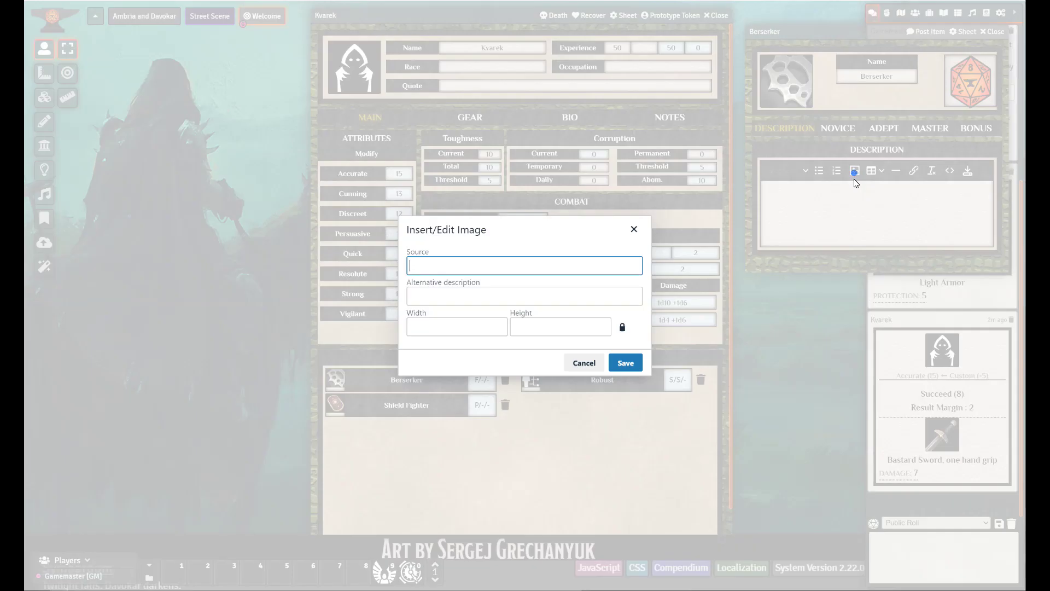
left_click(584, 363)
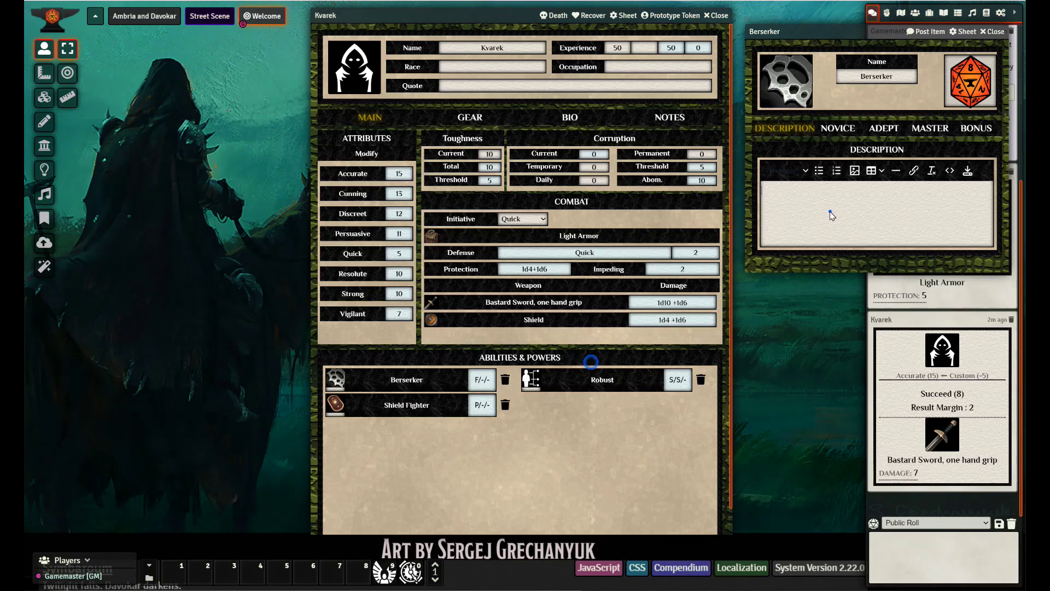
key("ctrl+v")
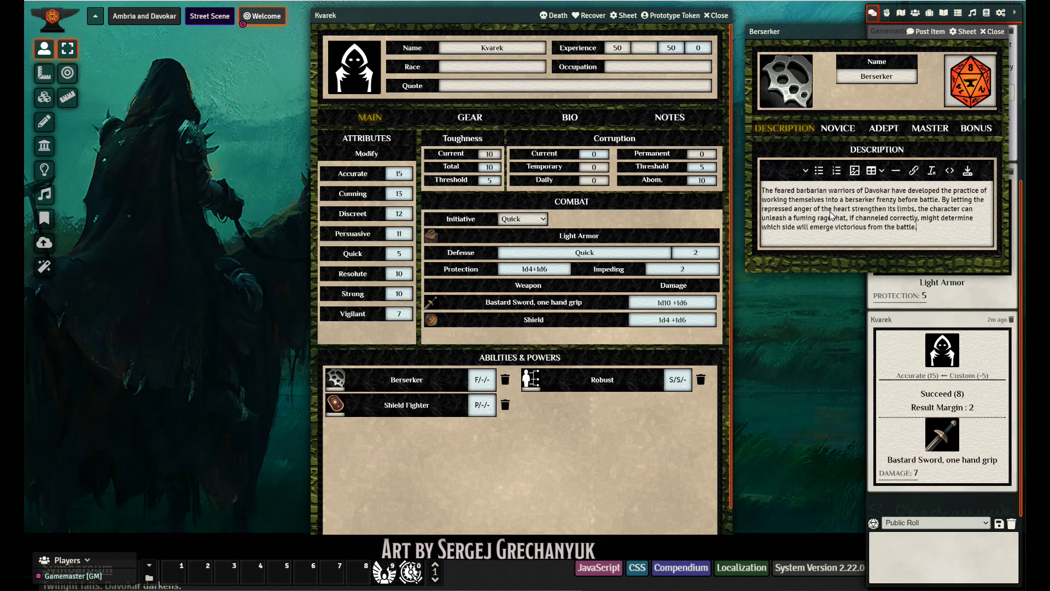
left_click(967, 171)
Step: Move the Novice passage, without its "Novice Free." label, from Notepad++ into the Berserker ability's Novice text and save it
left_click(839, 128)
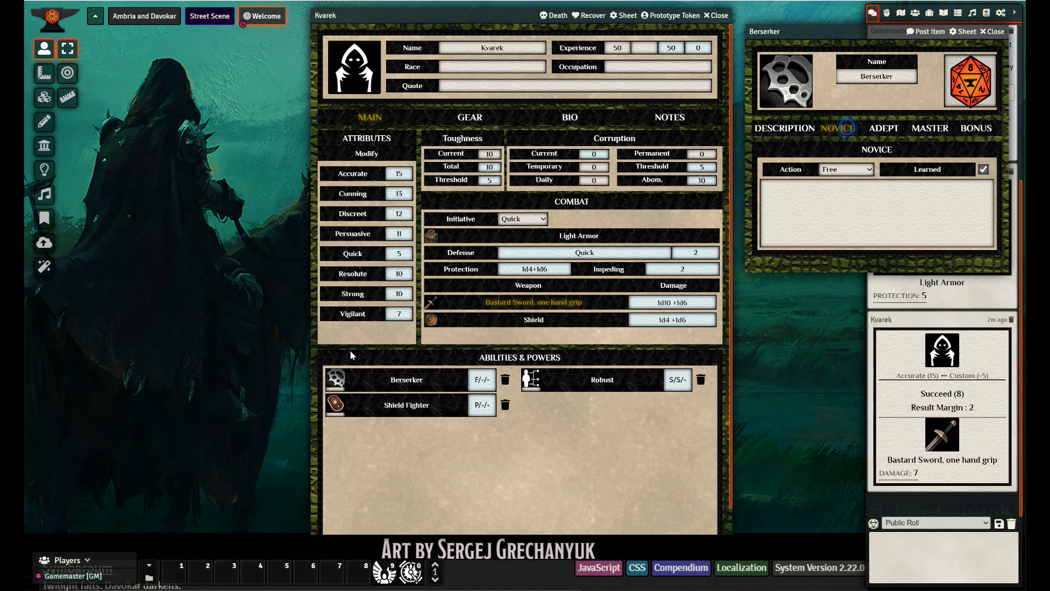
key("alt+Tab")
left_click(178, 140)
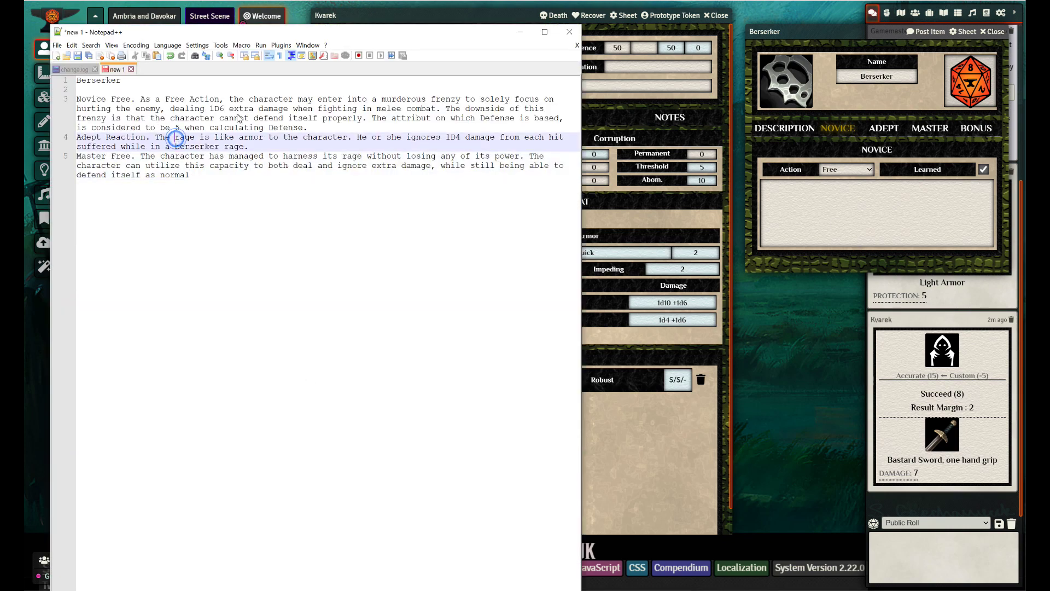
triple_click(312, 127)
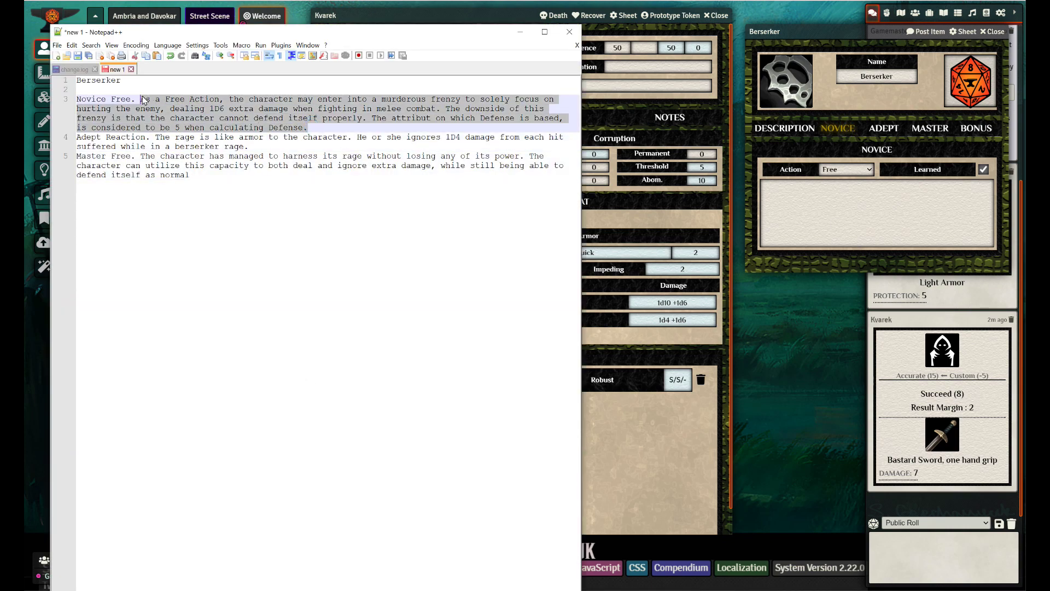
key("Delete")
left_click(750, 177)
left_click(882, 224)
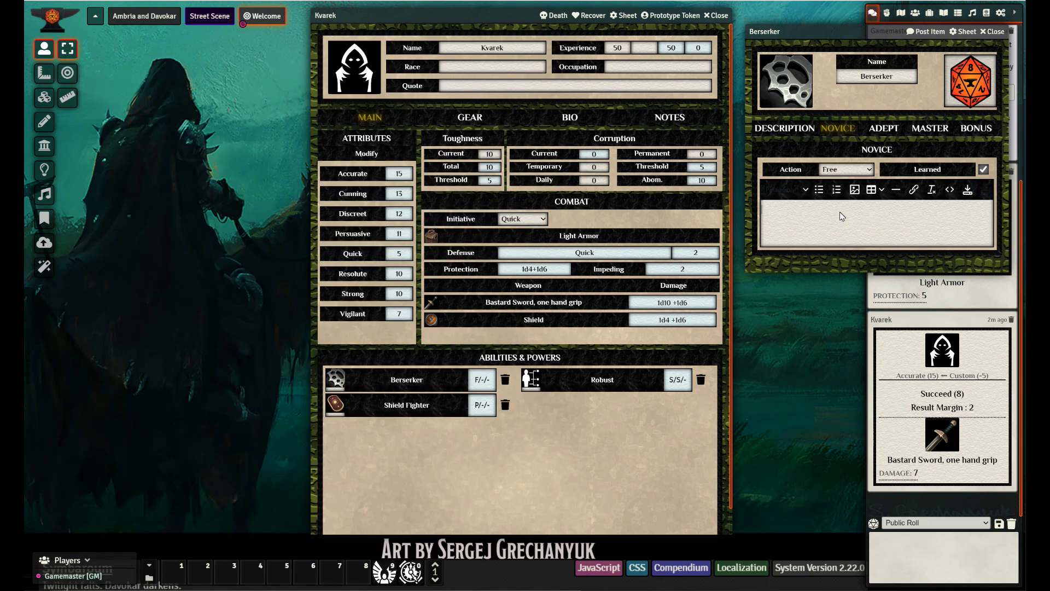
key("ctrl+v")
left_click(966, 193)
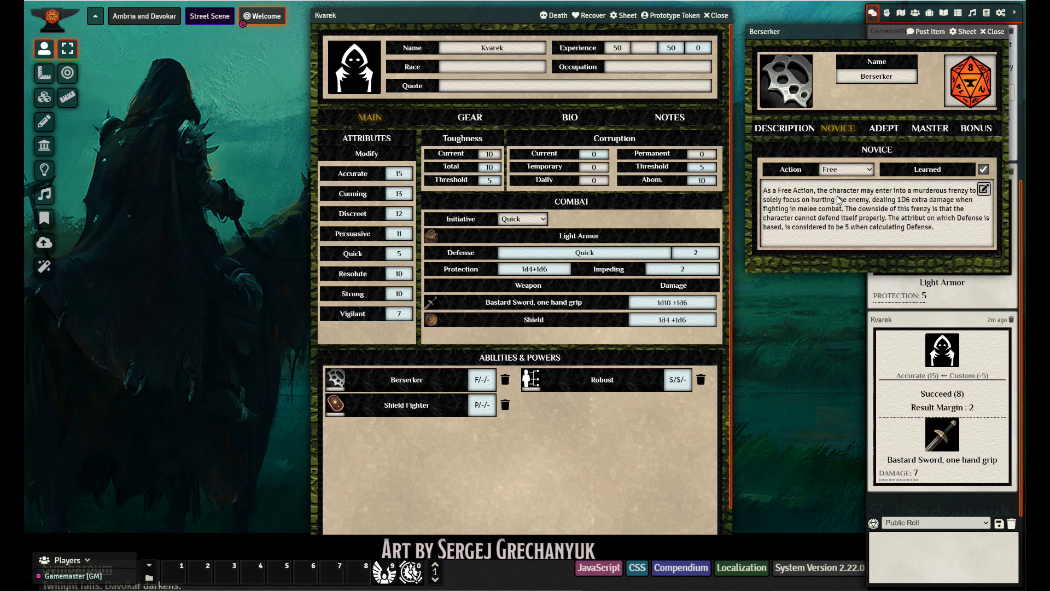
Step: Copy the Adept passage, without its "Adept Reaction." label, from Notepad++ into the Berserker ability's Adept text and save it
left_click(884, 128)
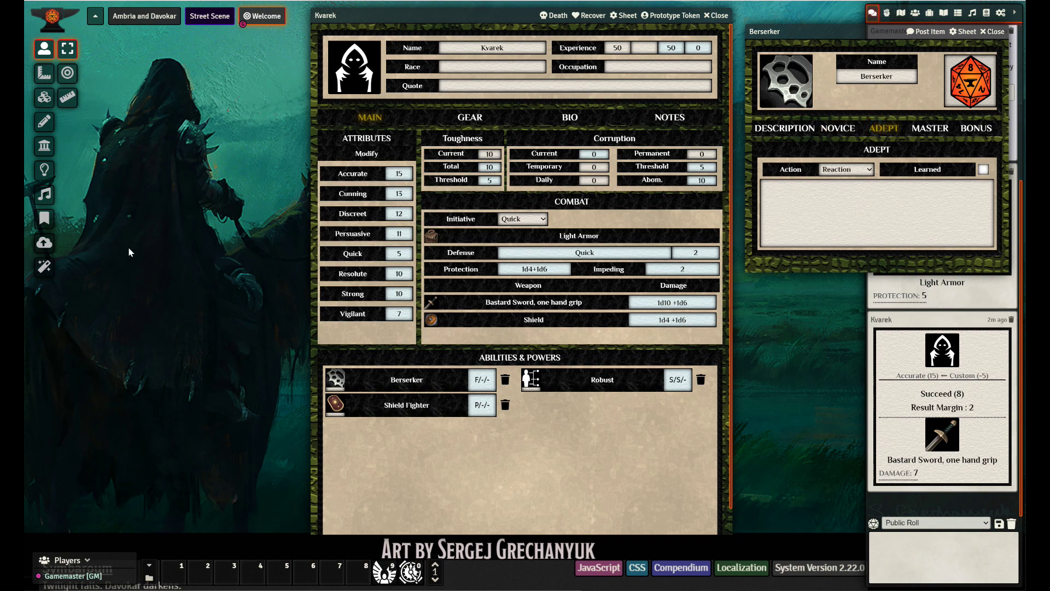
key("alt+Tab")
left_click_drag(250, 119, 157, 110)
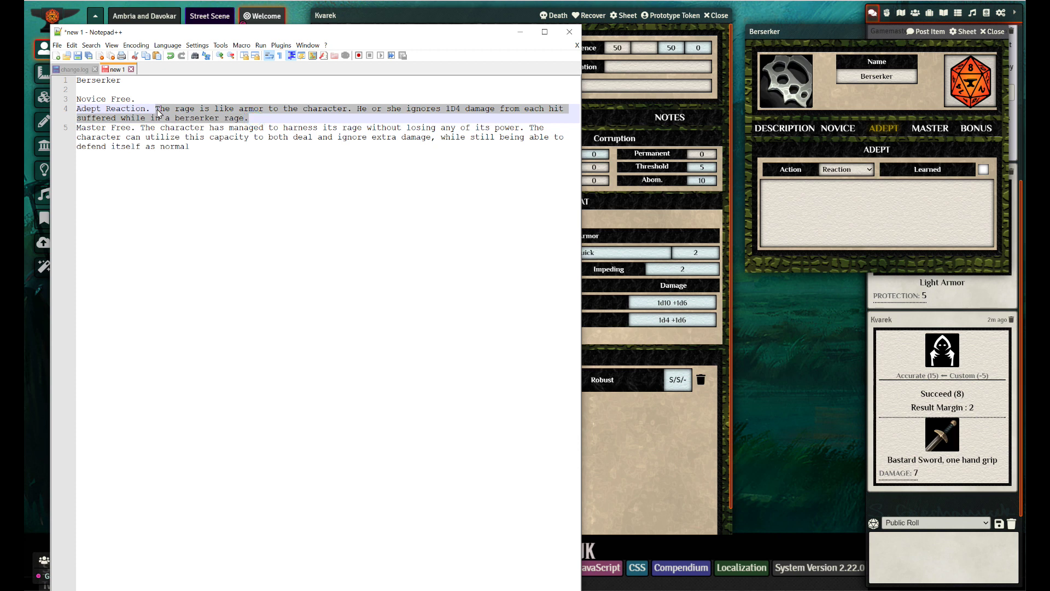
left_click(900, 208)
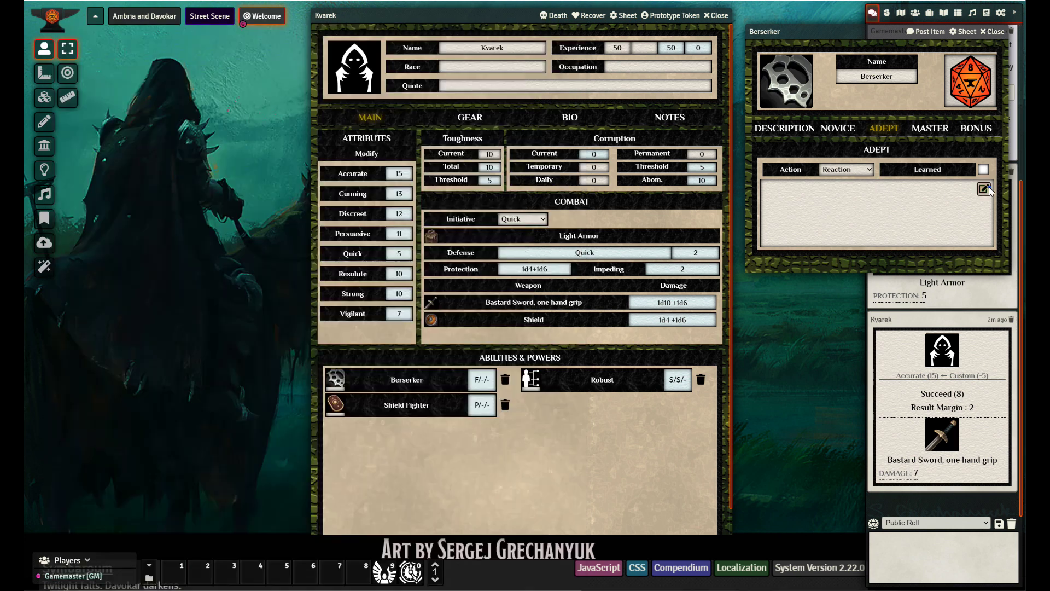
key("ctrl+v")
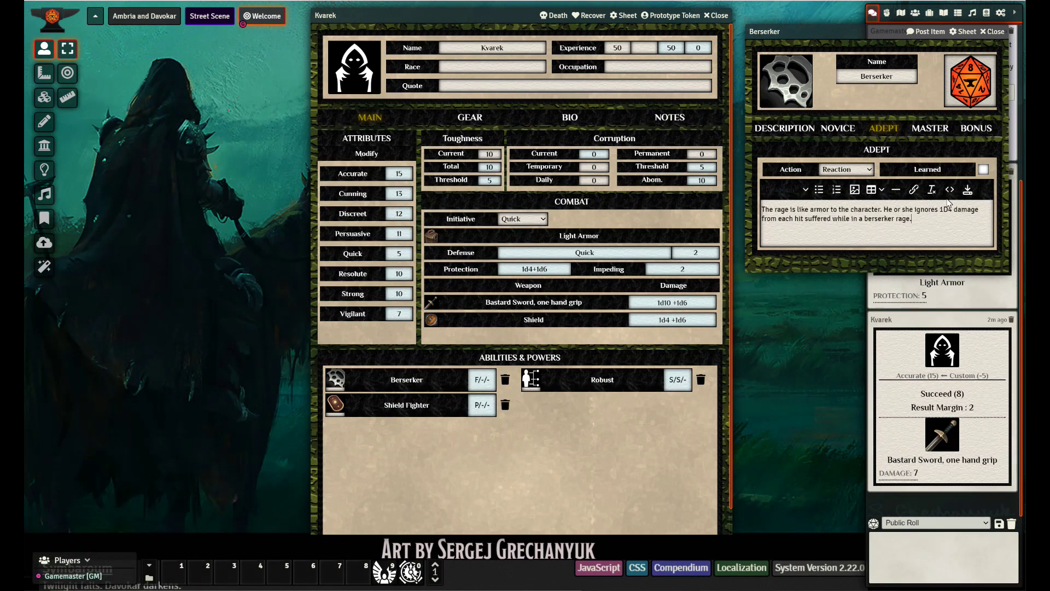
left_click(967, 189)
Step: Copy the Master passage, without its "Master Free." label, from Notepad++ into the Berserker ability's Master text and save it
left_click(931, 127)
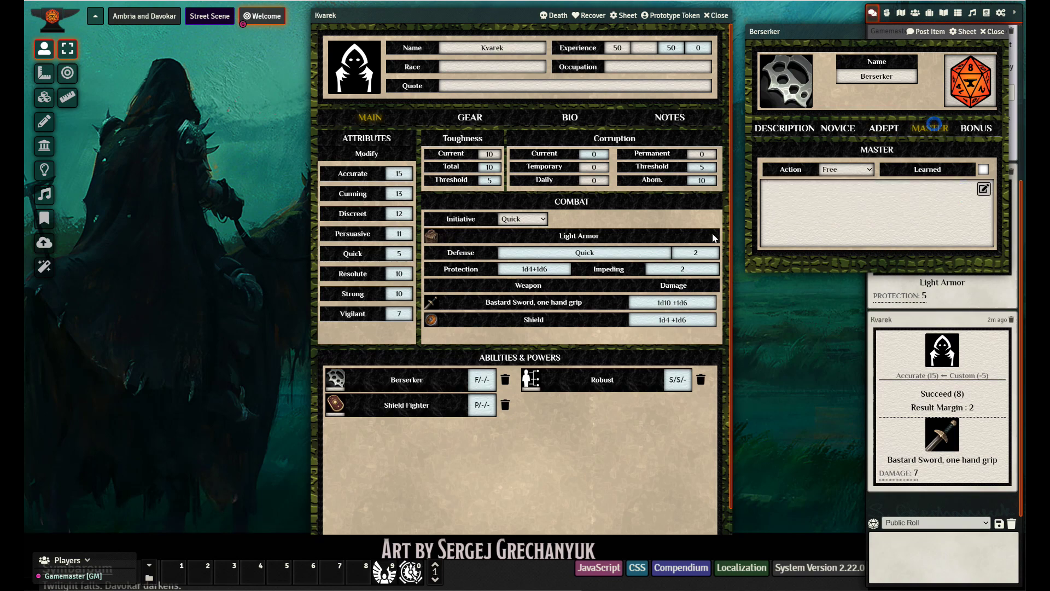
key("alt+Tab")
left_click(156, 177)
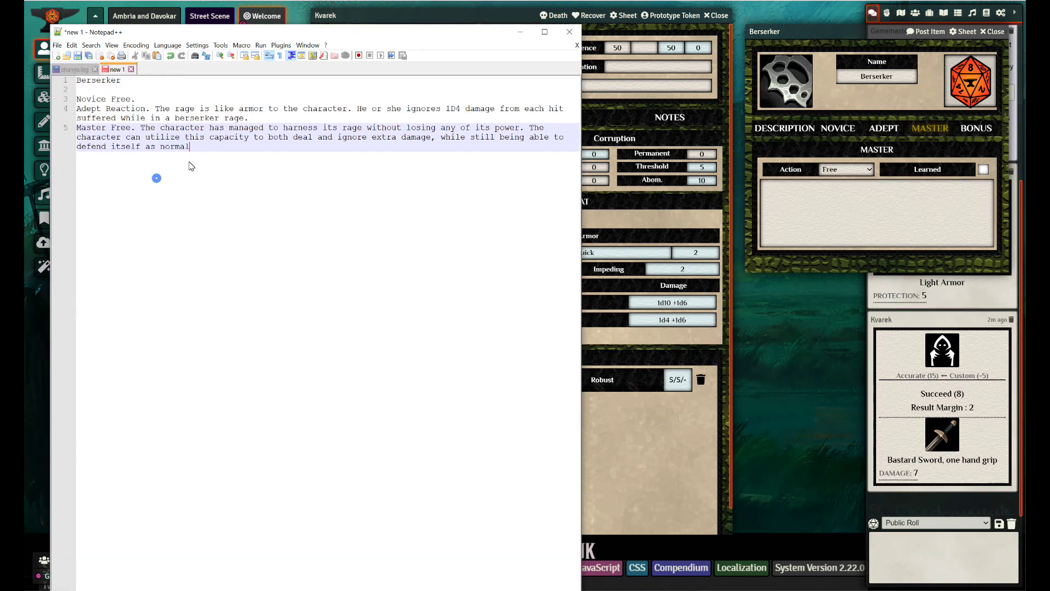
left_click_drag(199, 148, 140, 124)
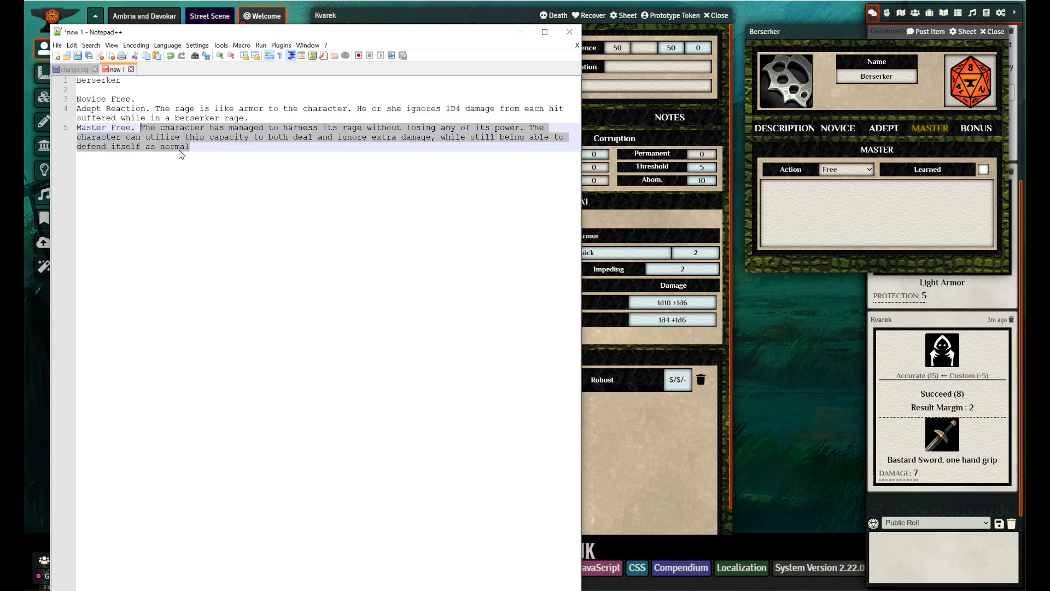
left_click(927, 215)
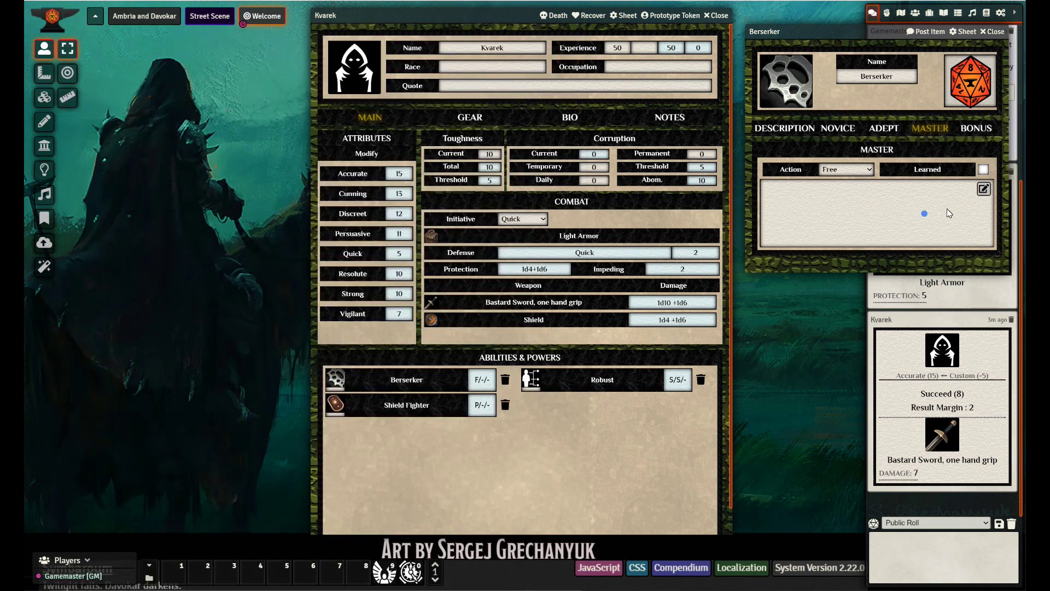
left_click(908, 230)
key("ctrl+v")
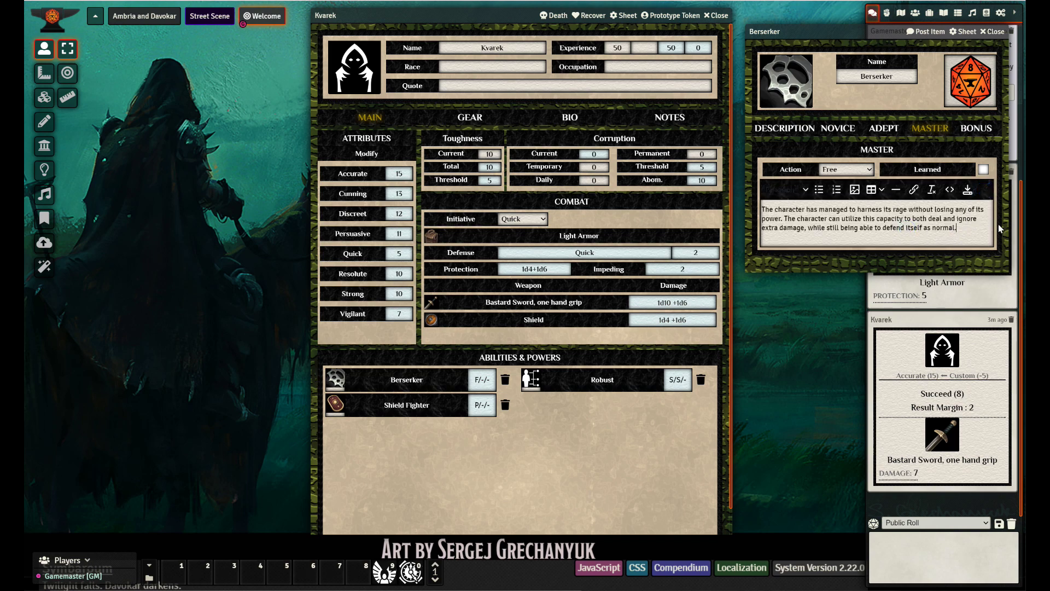
left_click(968, 191)
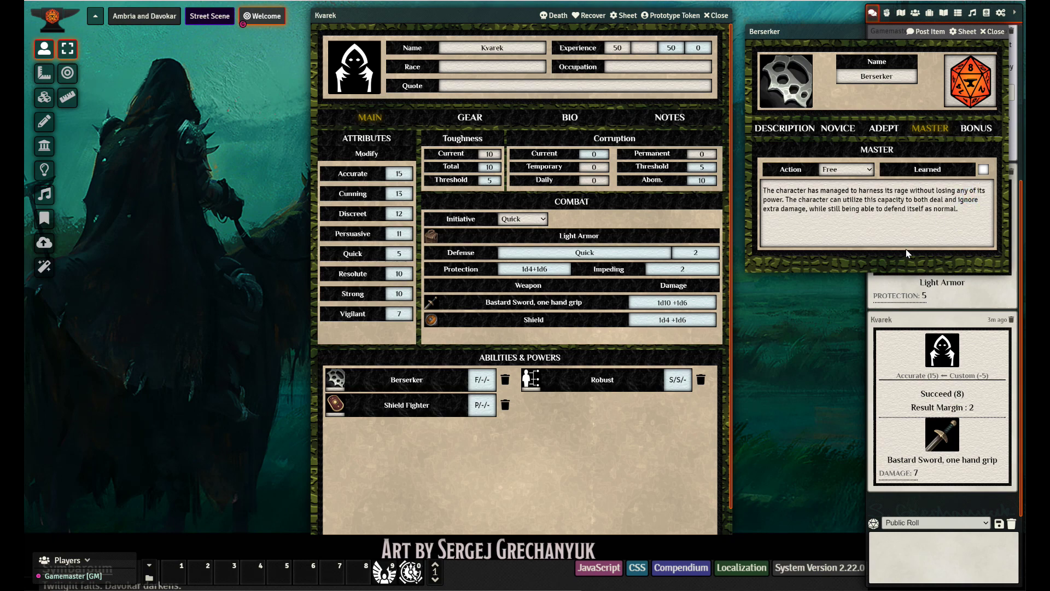
Step: Reopen the Berserker ability from Kvarek's sheet, review its saved Novice text and close it
left_click_drag(816, 31, 168, 74)
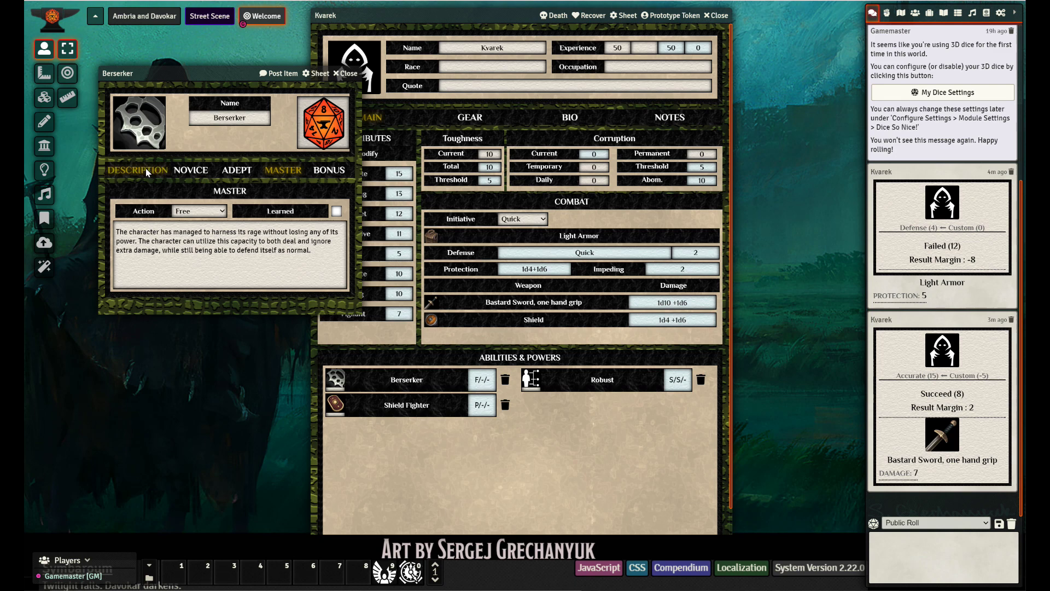
left_click(344, 73)
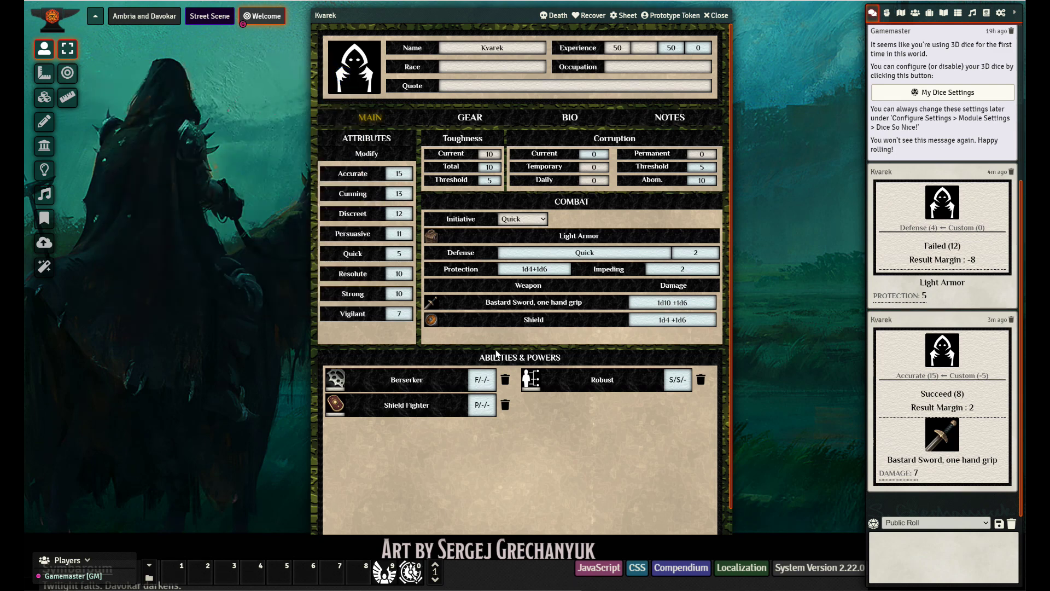
left_click(418, 379)
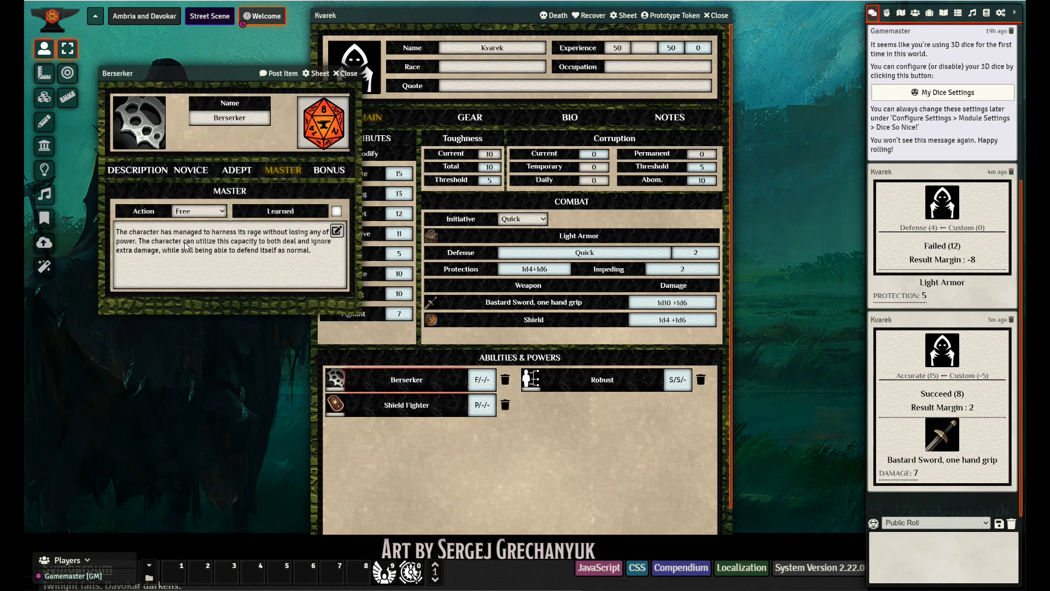
left_click(191, 170)
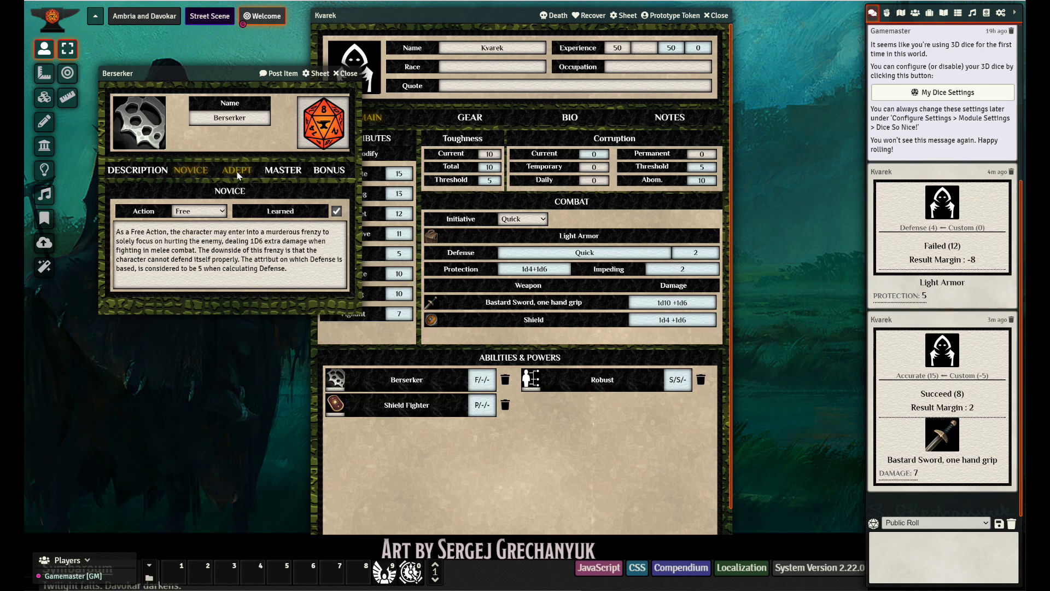
left_click_drag(190, 241, 290, 276)
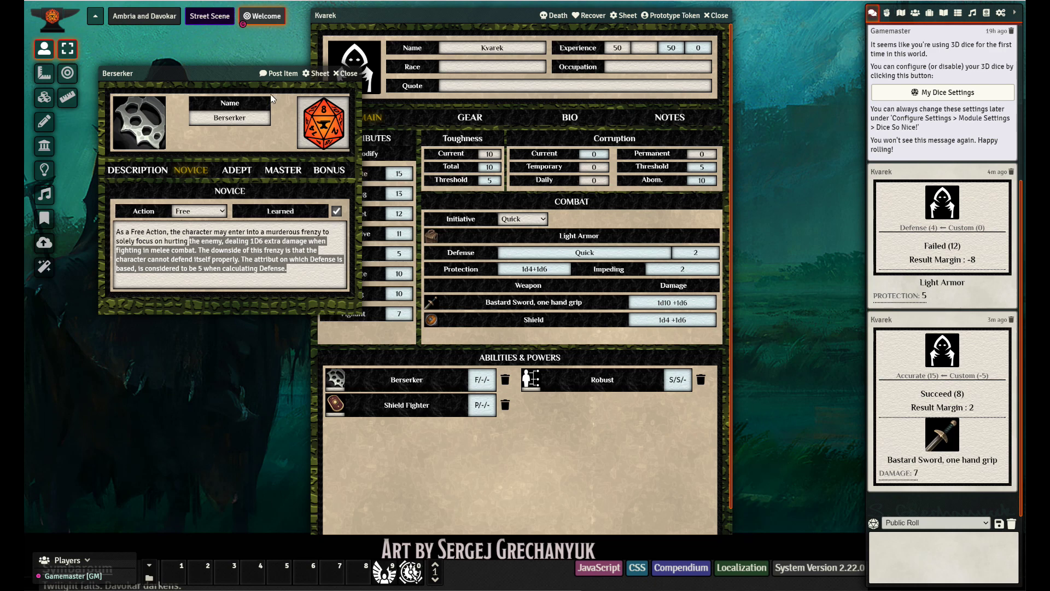
left_click_drag(231, 78, 290, 87)
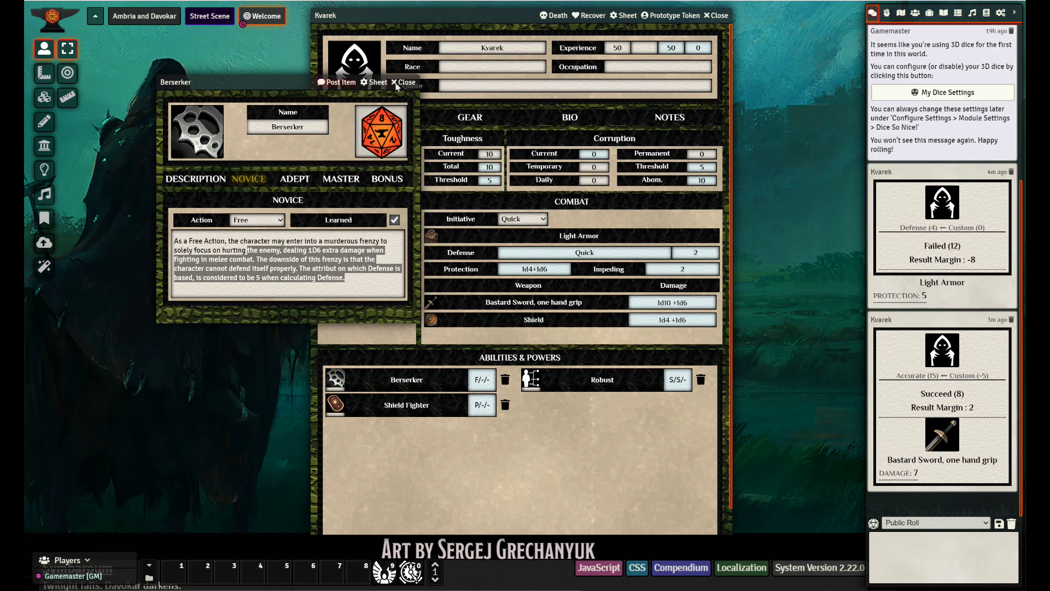
left_click(404, 82)
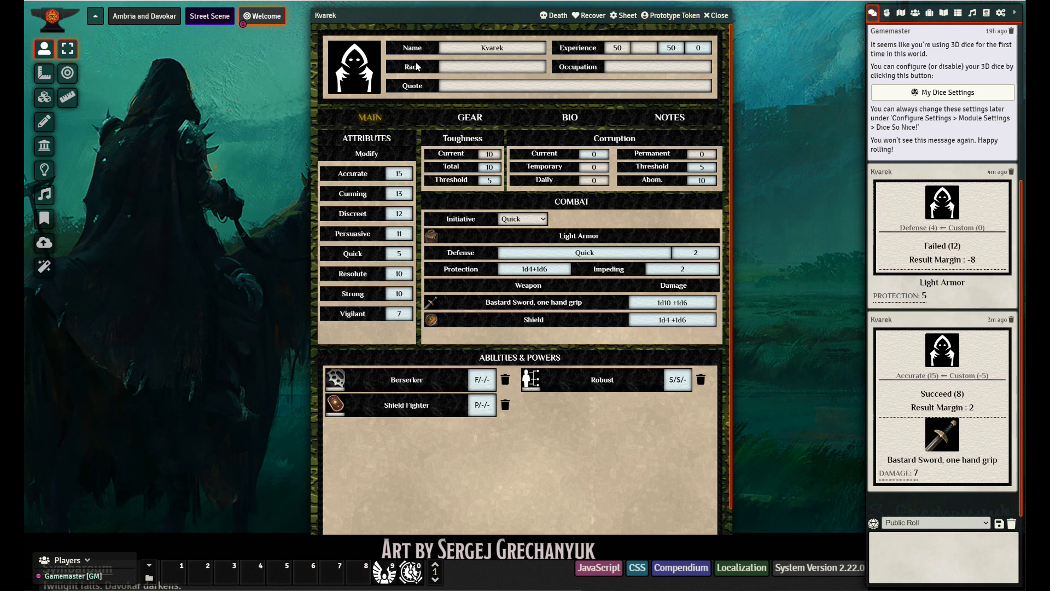
Step: Open the image browser for Kvarek's prototype token and go to the Tokens/Fantasy folder
left_click(674, 18)
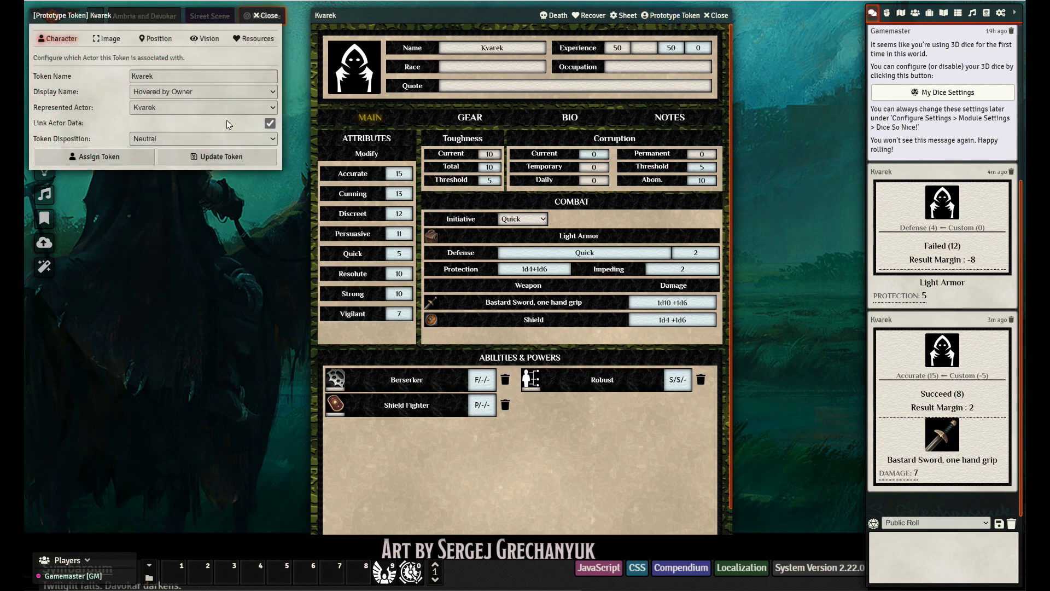
left_click(107, 38)
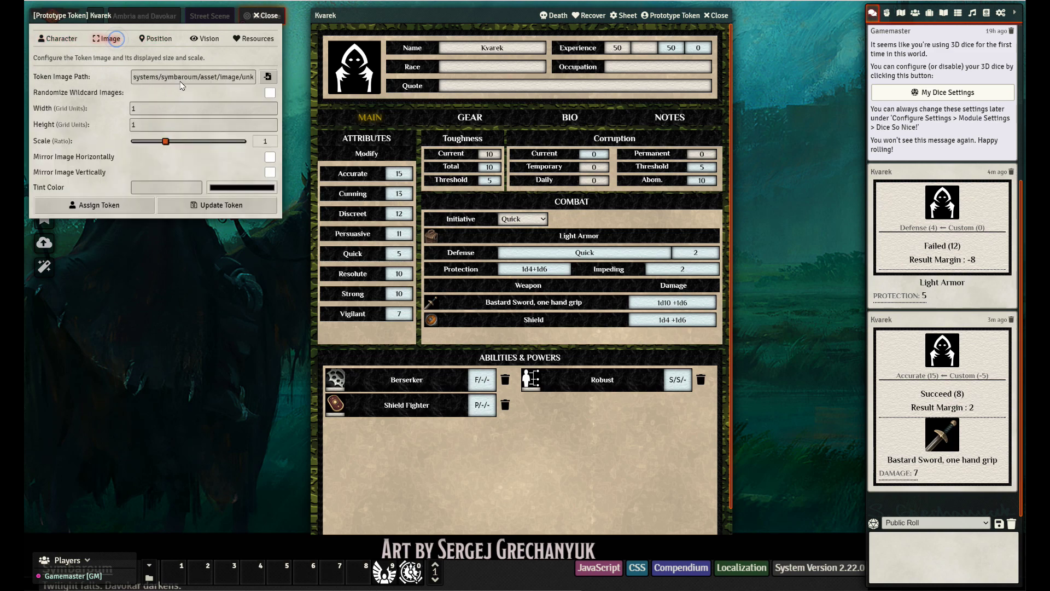
left_click(267, 76)
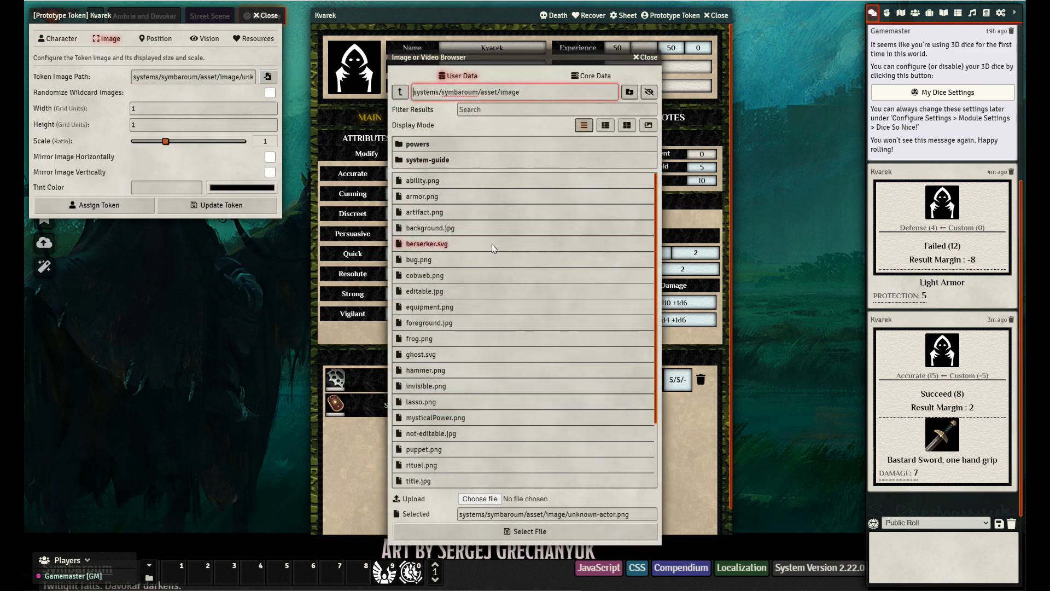
left_click(400, 92)
left_click(400, 92)
left_click(401, 92)
left_click(401, 92)
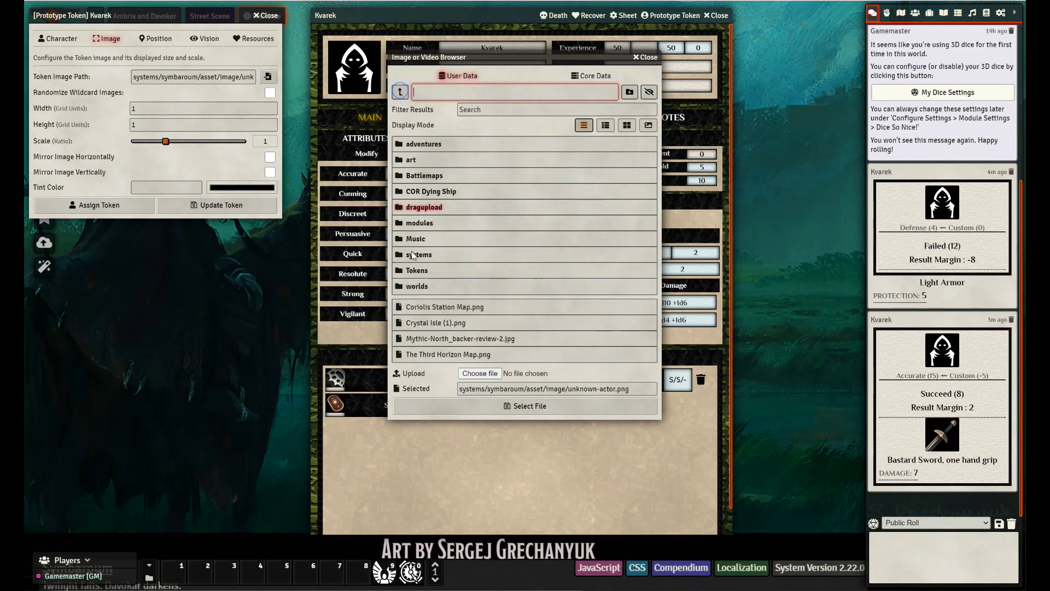
left_click(417, 270)
left_click(429, 175)
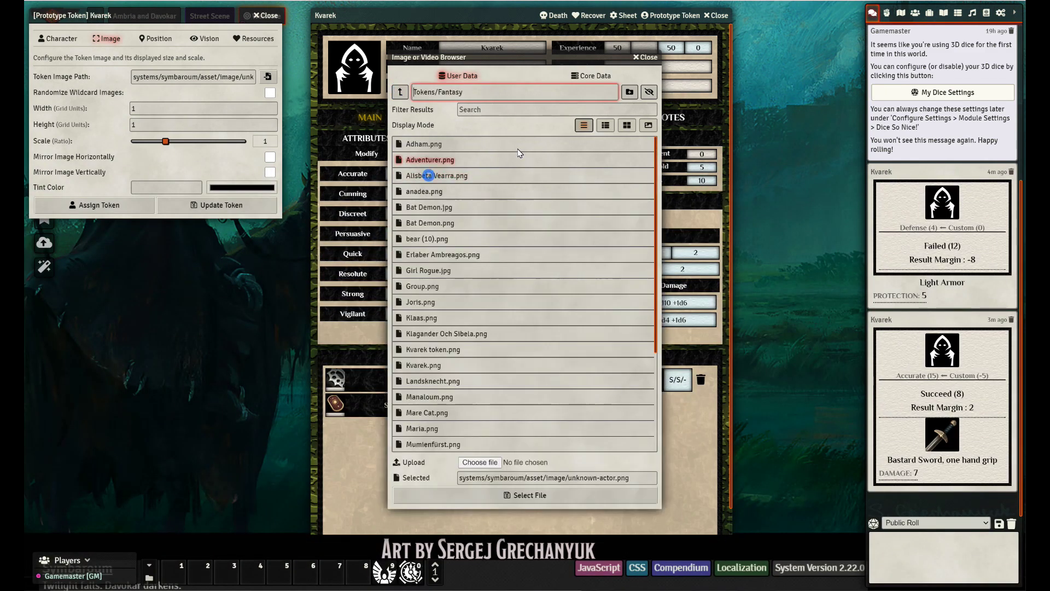
Step: Filter the image browser for "kv", choose Kvarek token.png as Kvarek's prototype token image, and update the token
left_click(503, 108)
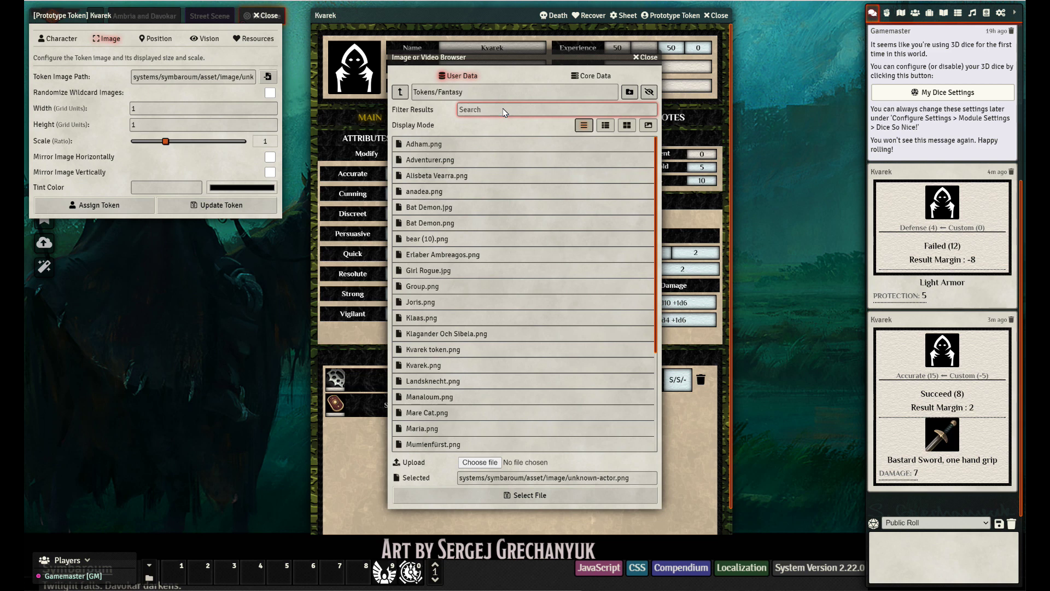
type("kv")
left_click(434, 144)
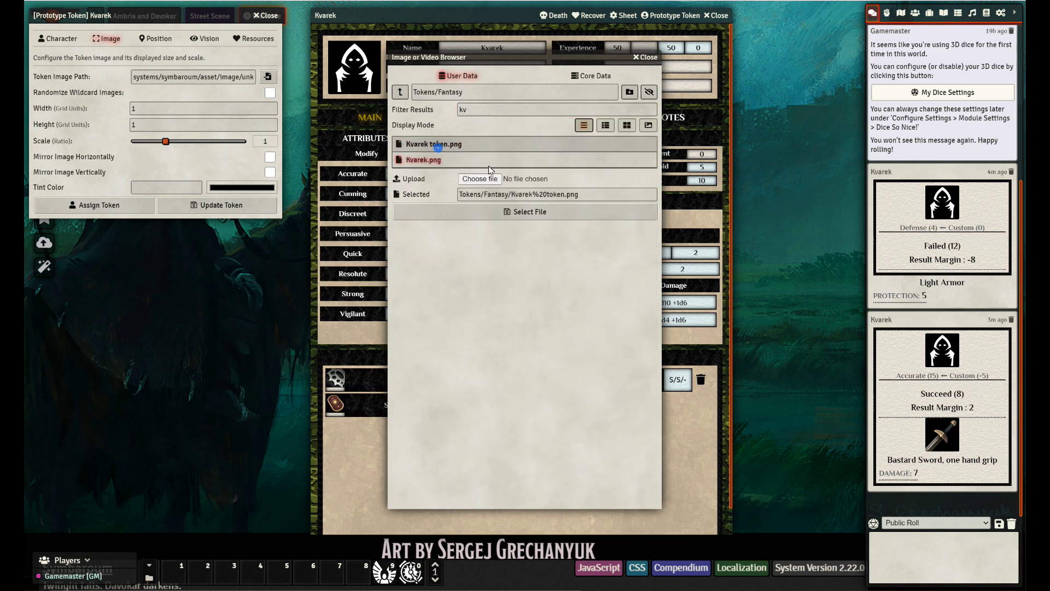
left_click(509, 212)
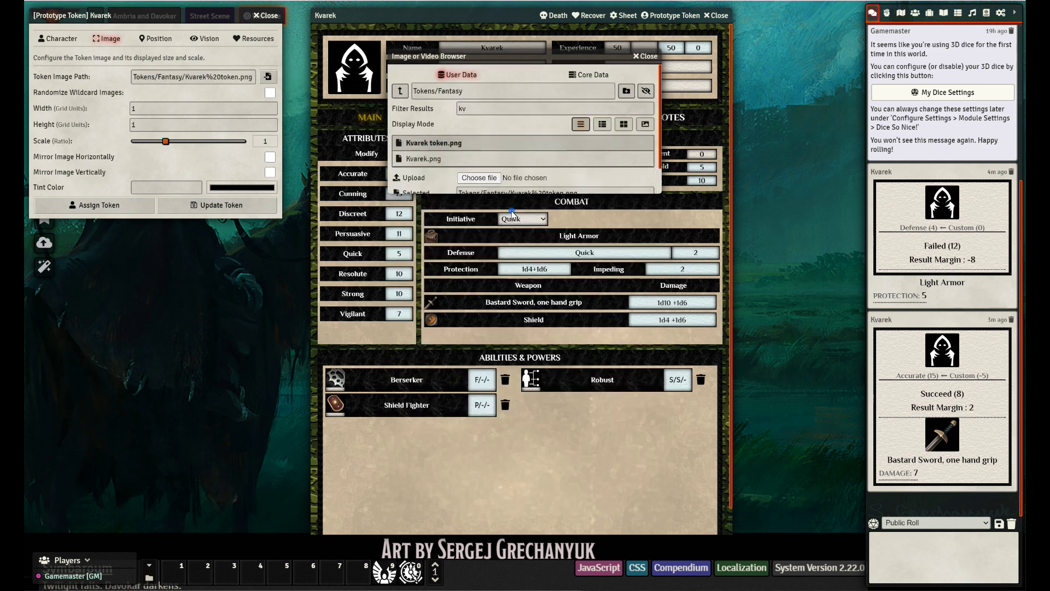
left_click(229, 206)
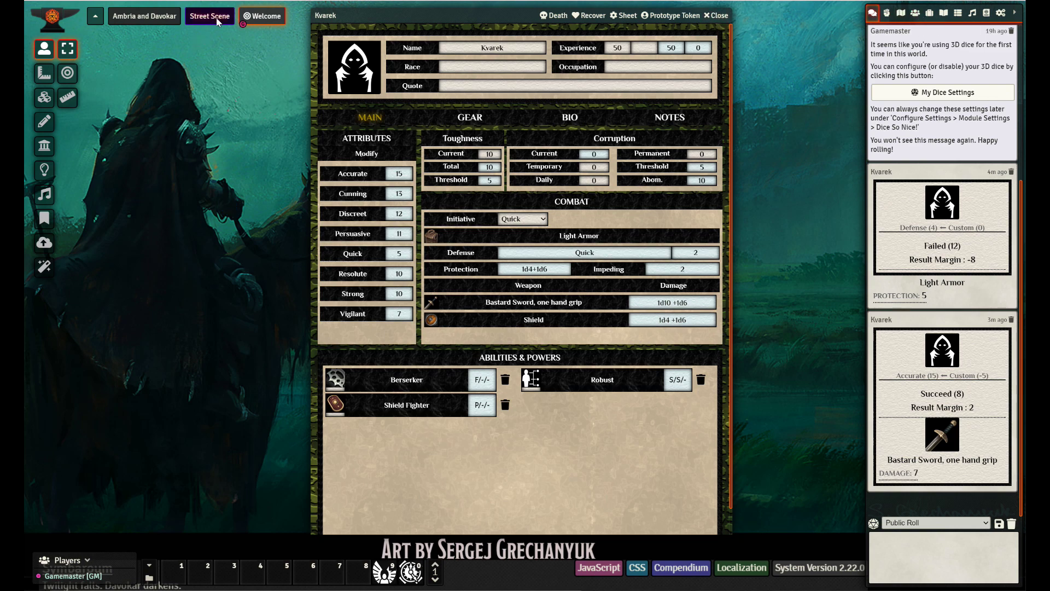
Step: Close Kvarek's sheet, switch to the Street Scene and place Kvarek's token on the cobbled street
left_click(718, 17)
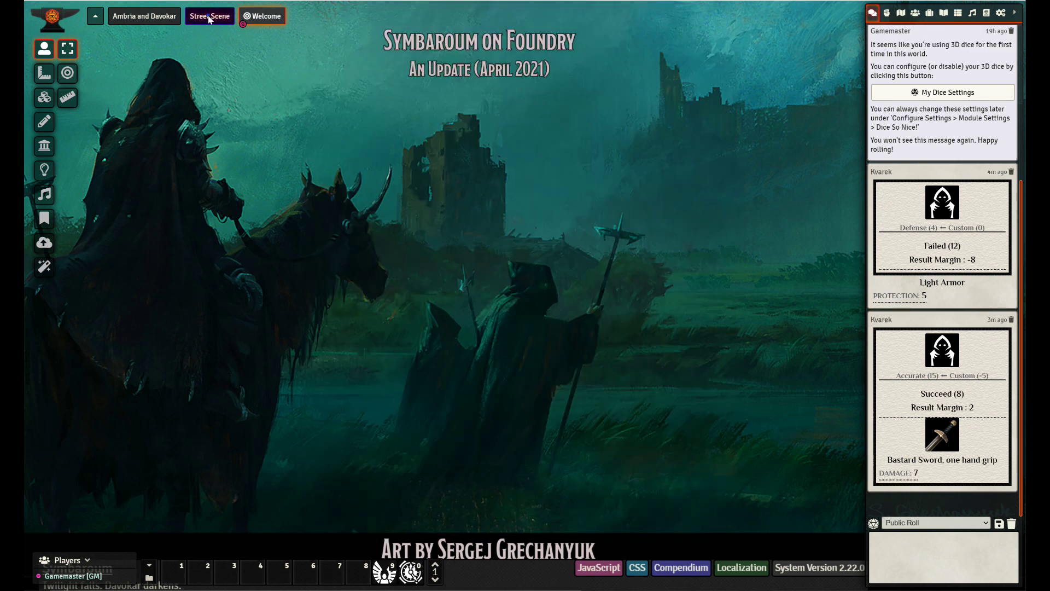
left_click(209, 15)
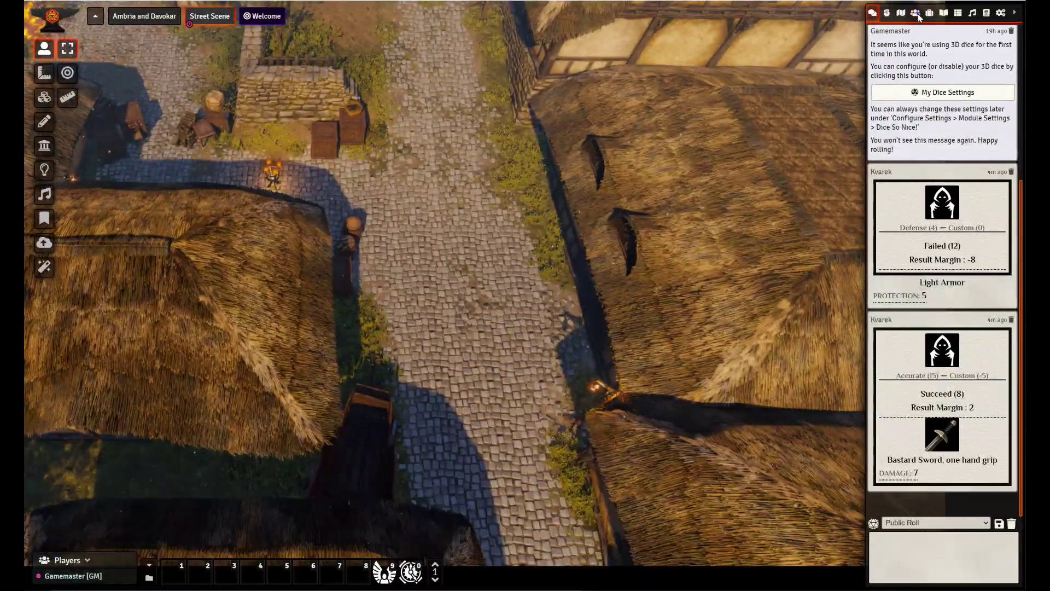
left_click(917, 13)
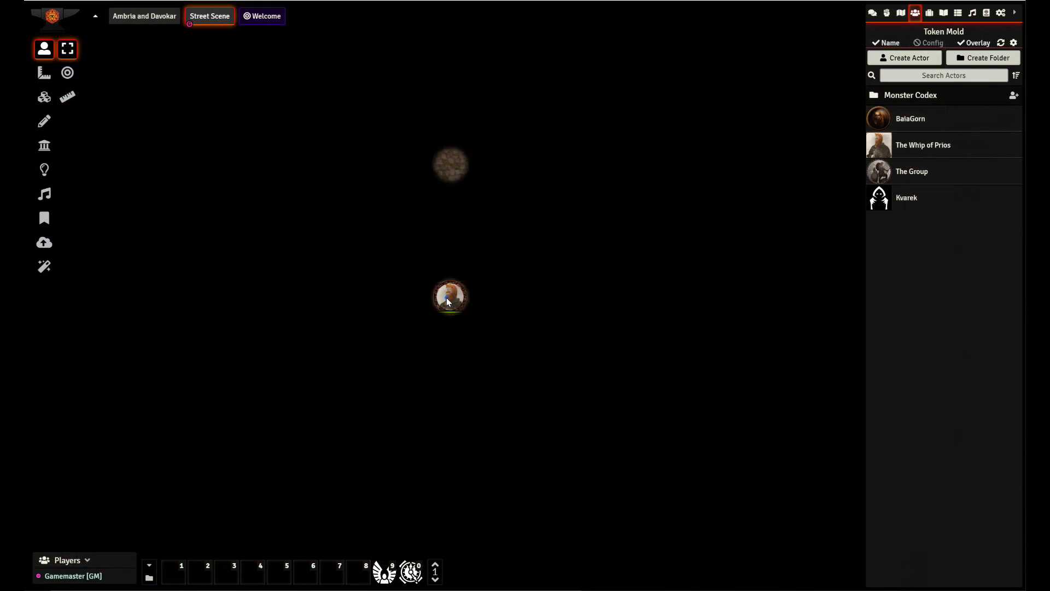
Step: Set the placed Kvarek token's dim vision and dim light radius to 20, update it and close his sheet
double_click(447, 297)
left_click(689, 15)
left_click(204, 38)
left_click(172, 91)
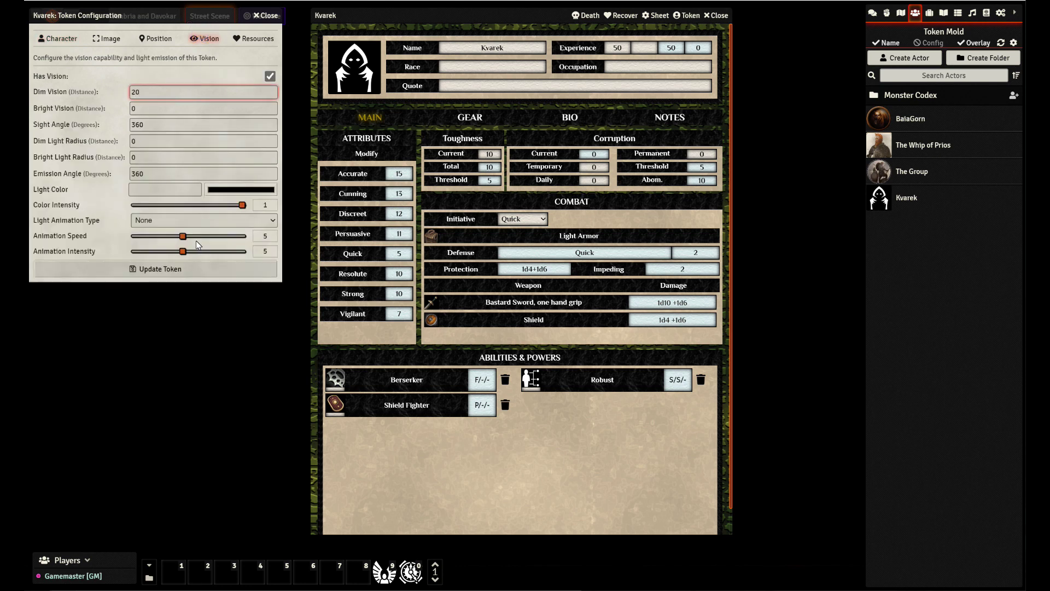
double_click(151, 141)
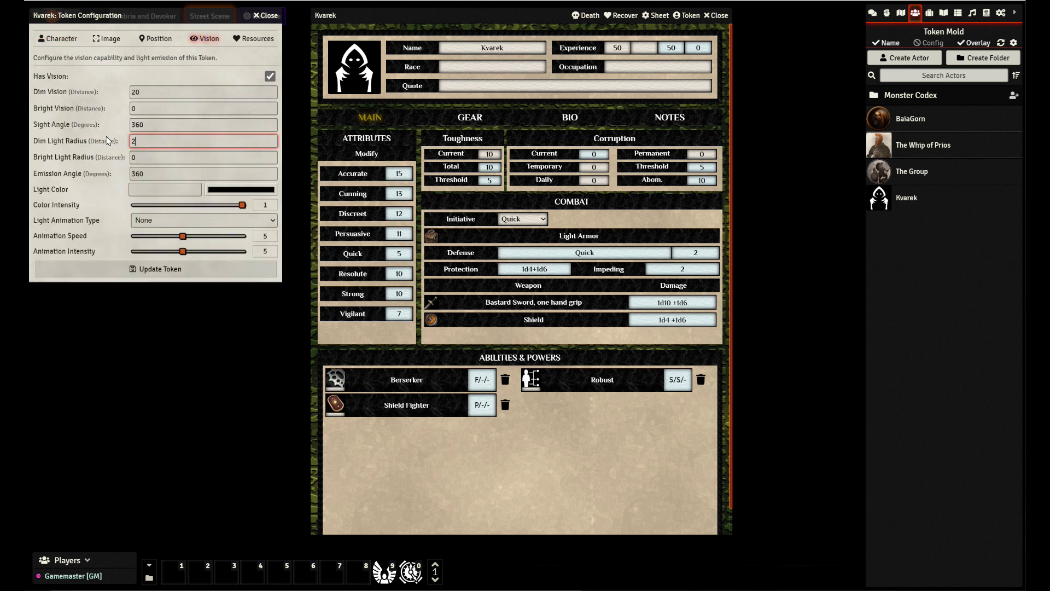
type("20")
left_click(184, 270)
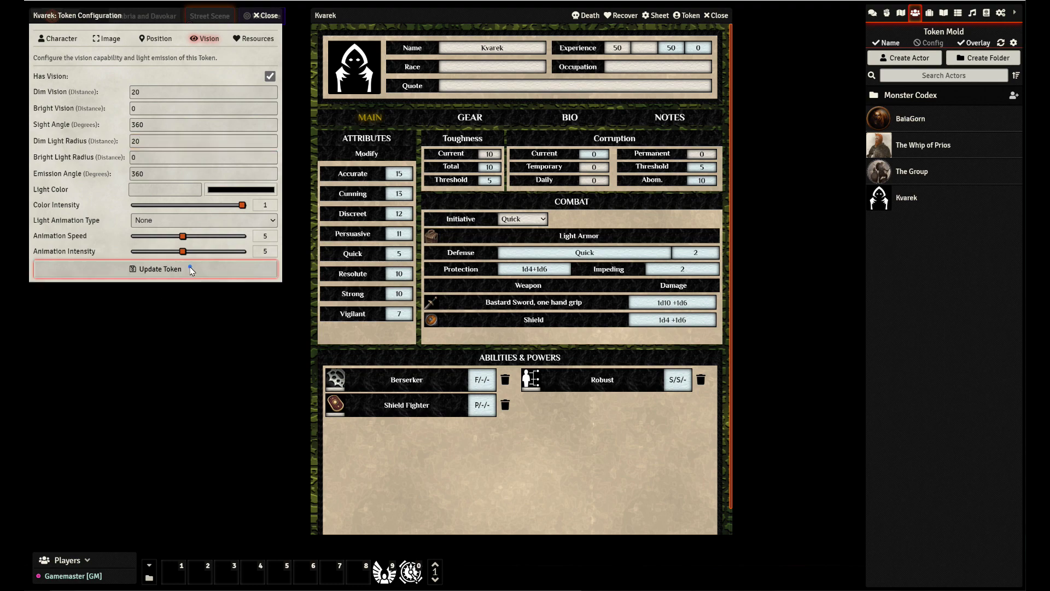
left_click(721, 17)
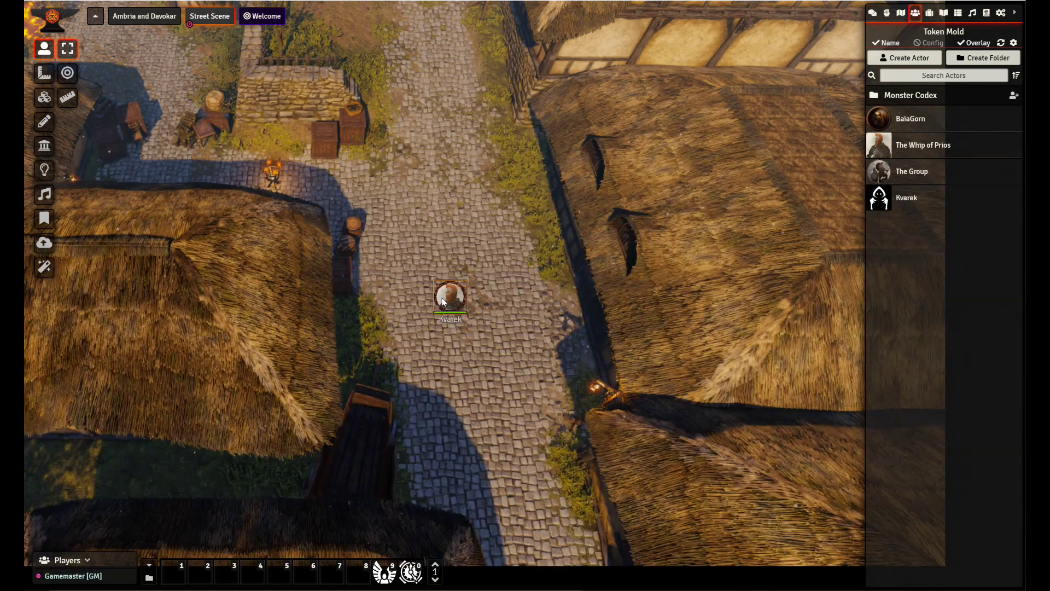
Step: Open Kvarek's sheet from his token and activate the Berserker ability to enter berserker rage
scroll(383, 301, "up", 3)
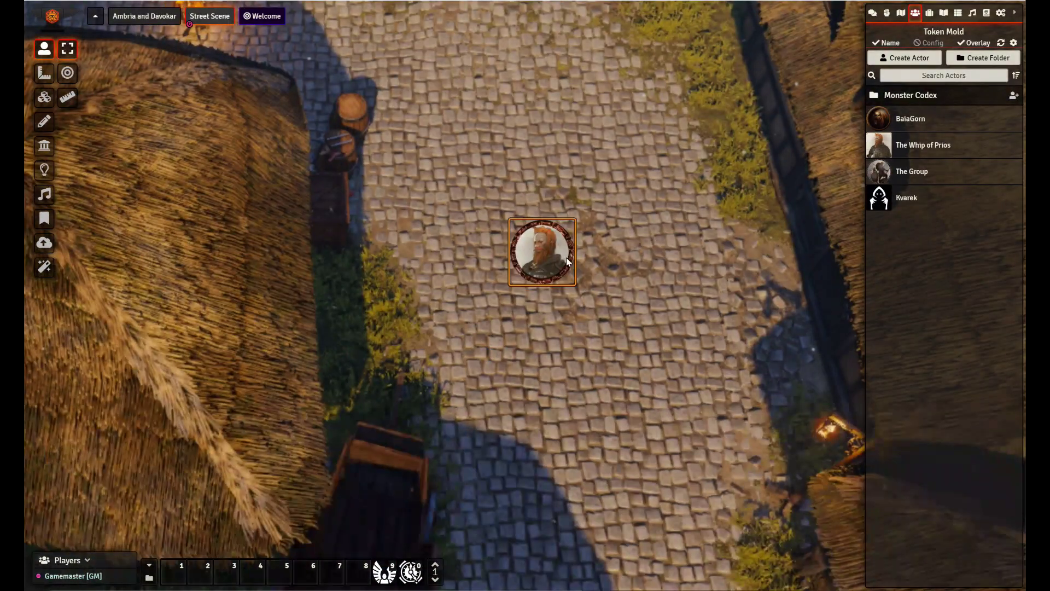
double_click(552, 256)
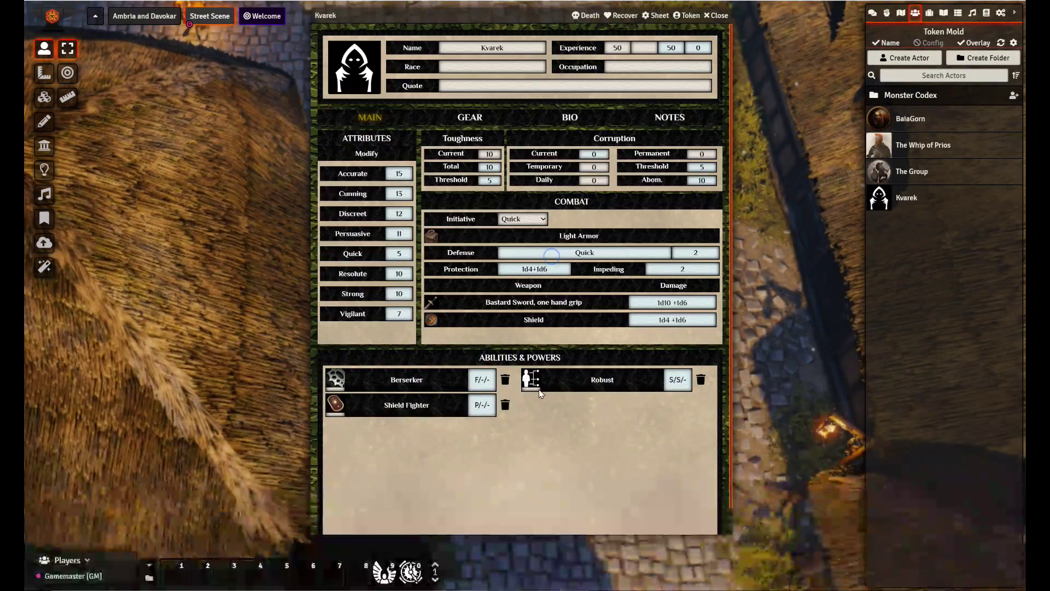
left_click(406, 379)
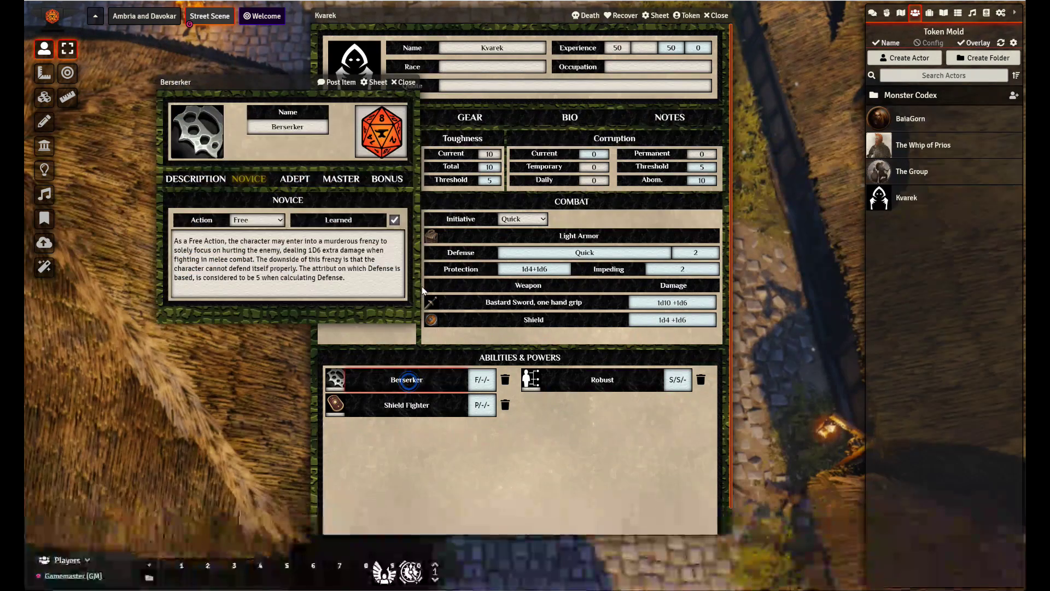
left_click(385, 138)
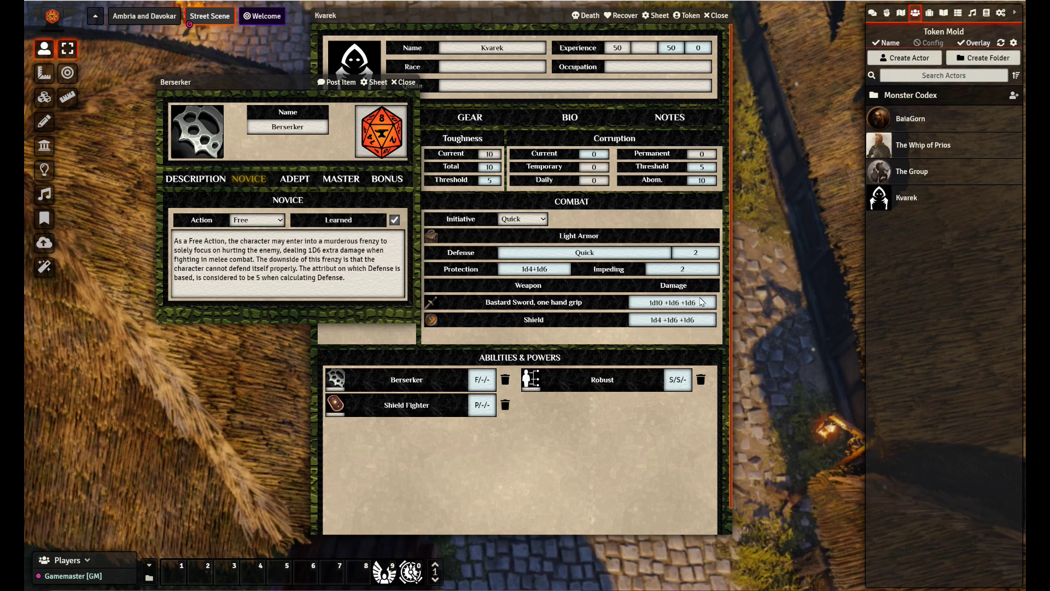
Step: Correct "attribut" to "attribute" in the Berserker ability's Novice text, save the description and close the ability
mouse_move(688, 259)
left_click_drag(300, 253, 360, 258)
left_click(247, 266)
left_click_drag(204, 278, 368, 274)
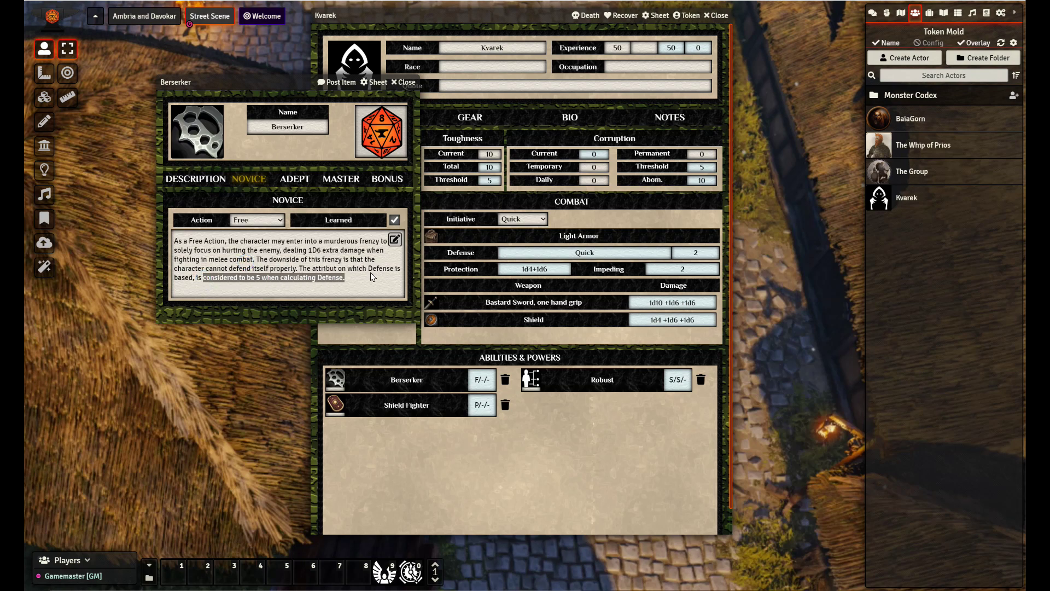
left_click(352, 268)
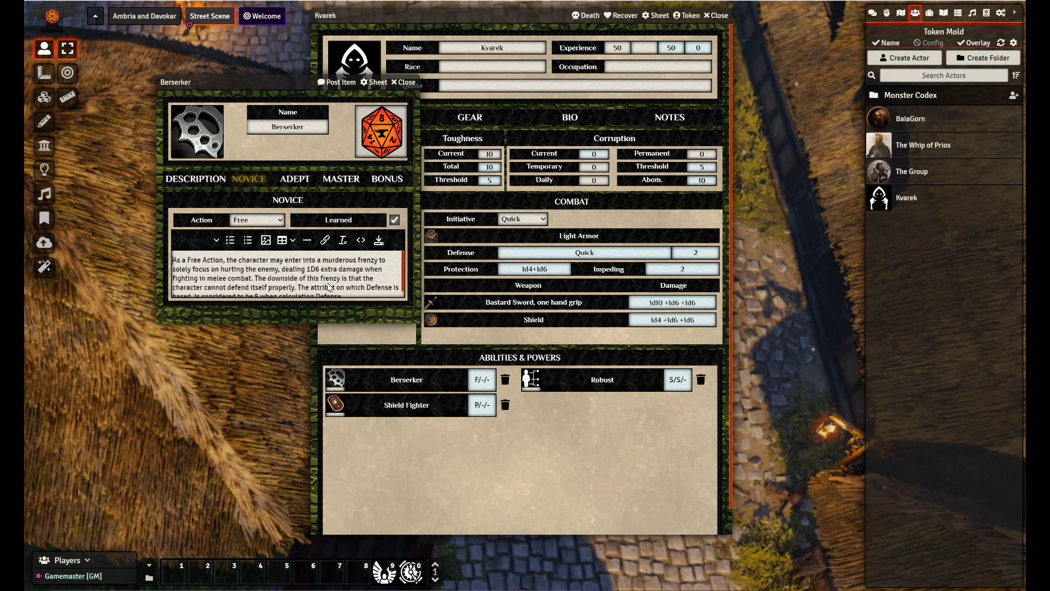
left_click(380, 239)
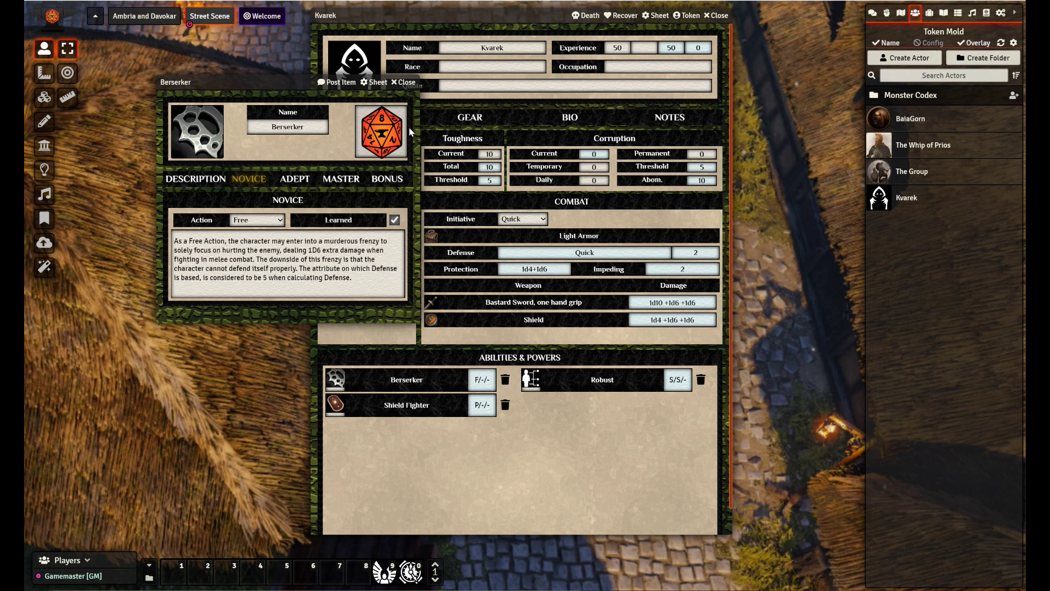
left_click(409, 85)
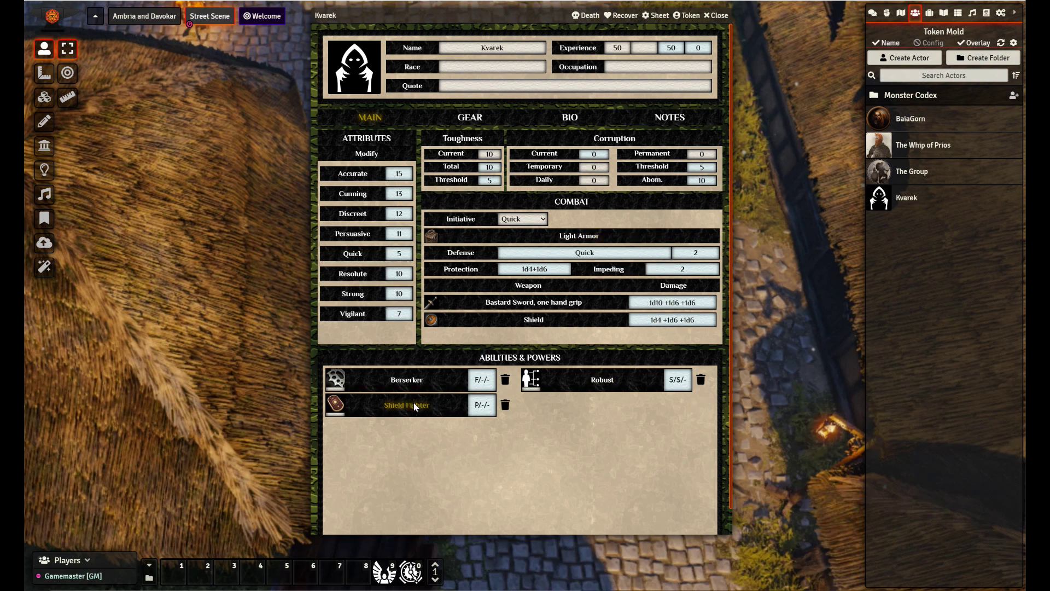
Step: Place Kvarek's sheet beside his token, end his Berserker rage, and review the rage messages in the chat log
left_click_drag(531, 23, 194, 36)
left_click(550, 251)
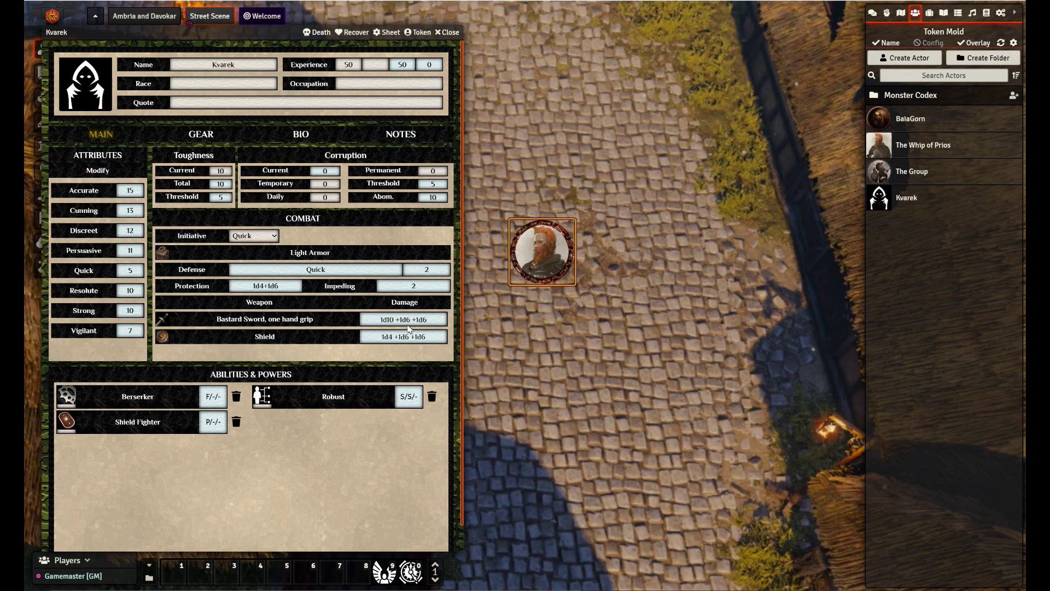
left_click(147, 390)
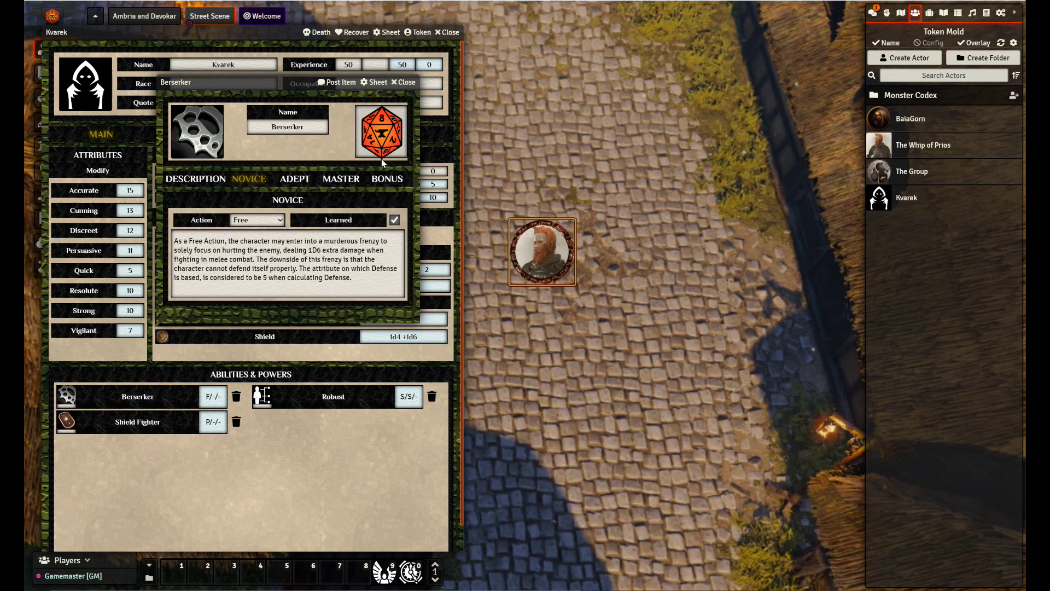
left_click(405, 82)
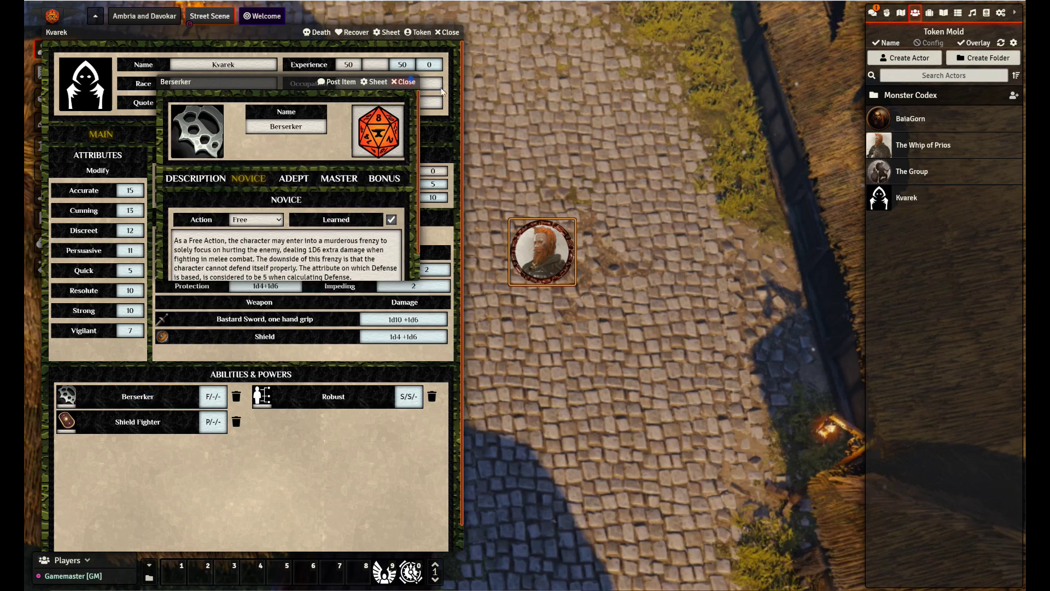
left_click(873, 12)
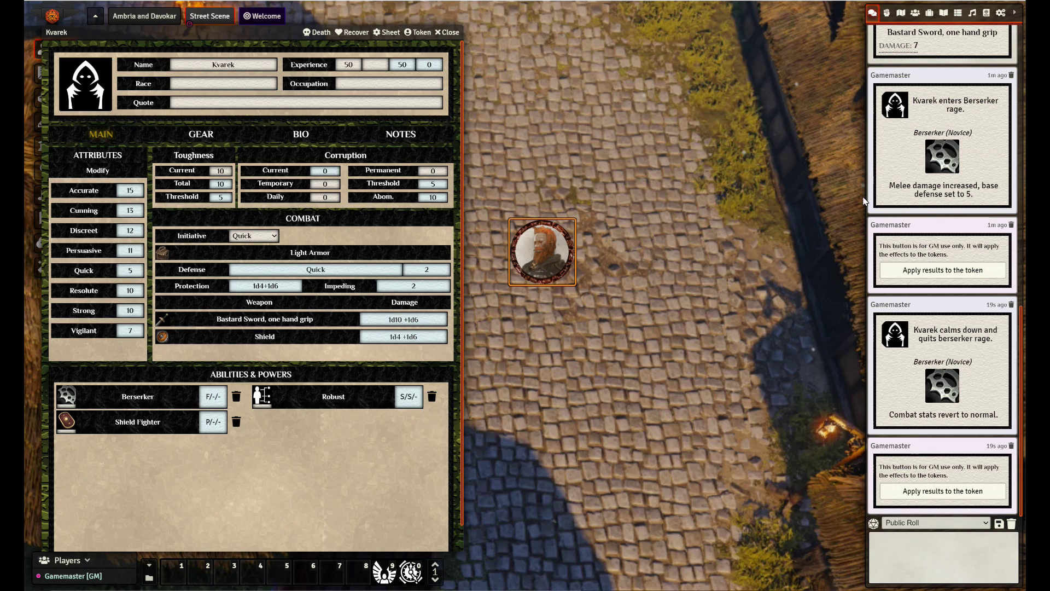
left_click(454, 35)
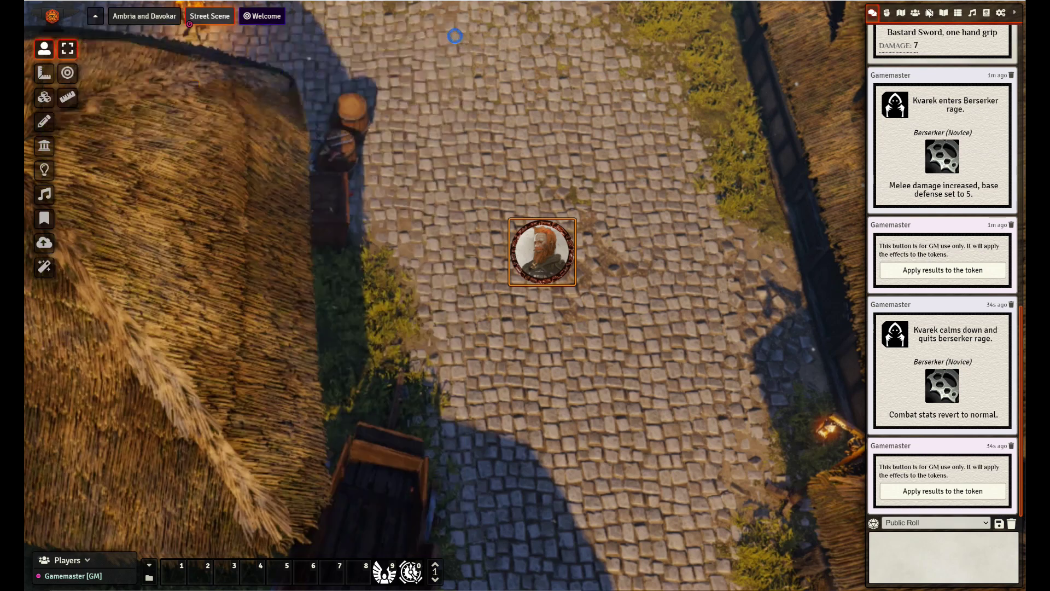
Step: Review the Symbaroum system options in the game settings and close them without saving changes
left_click(1002, 13)
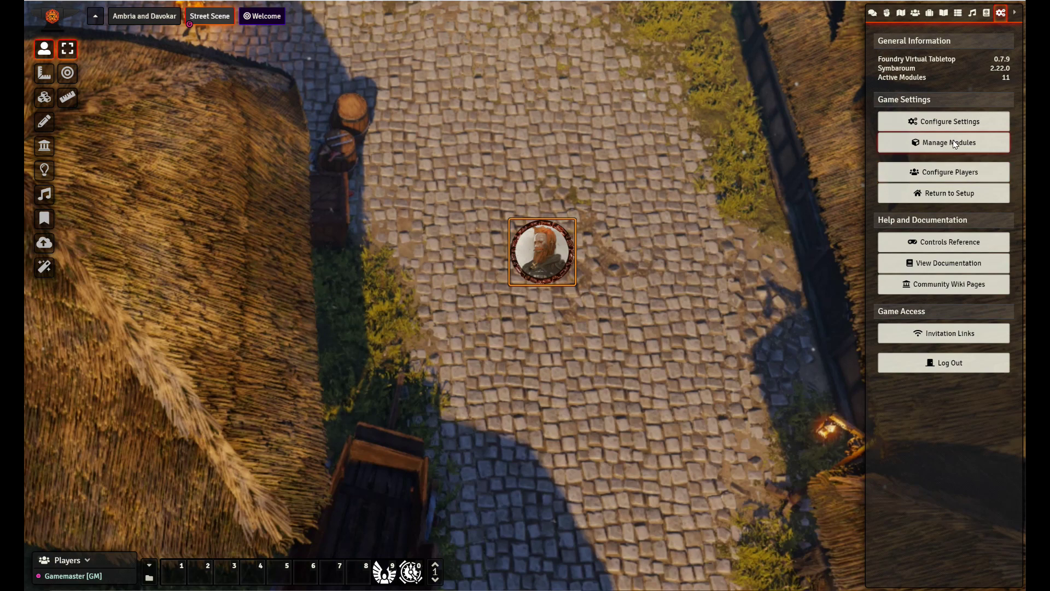
left_click(950, 123)
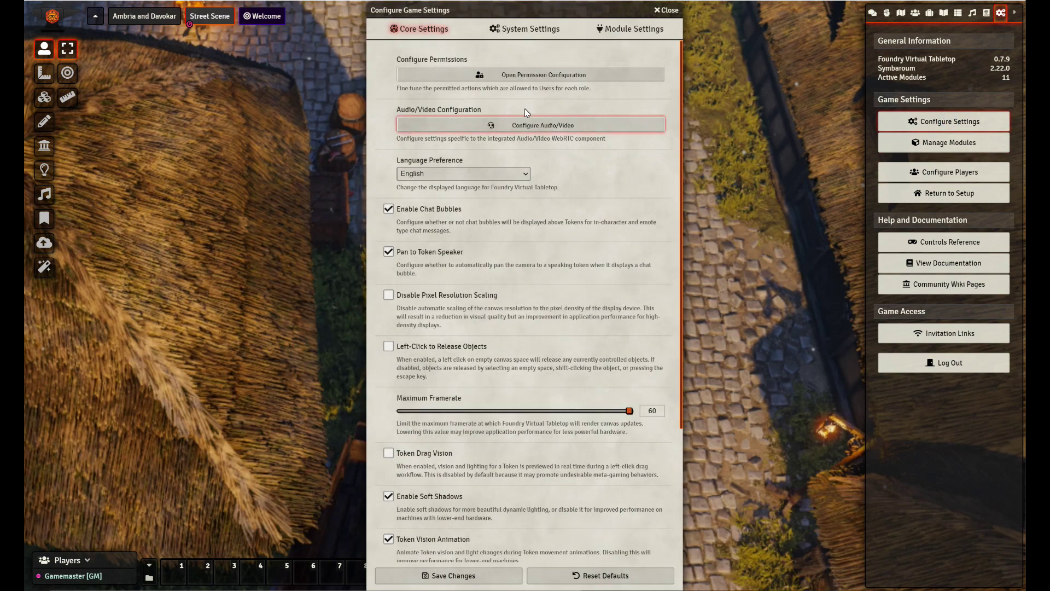
left_click(543, 30)
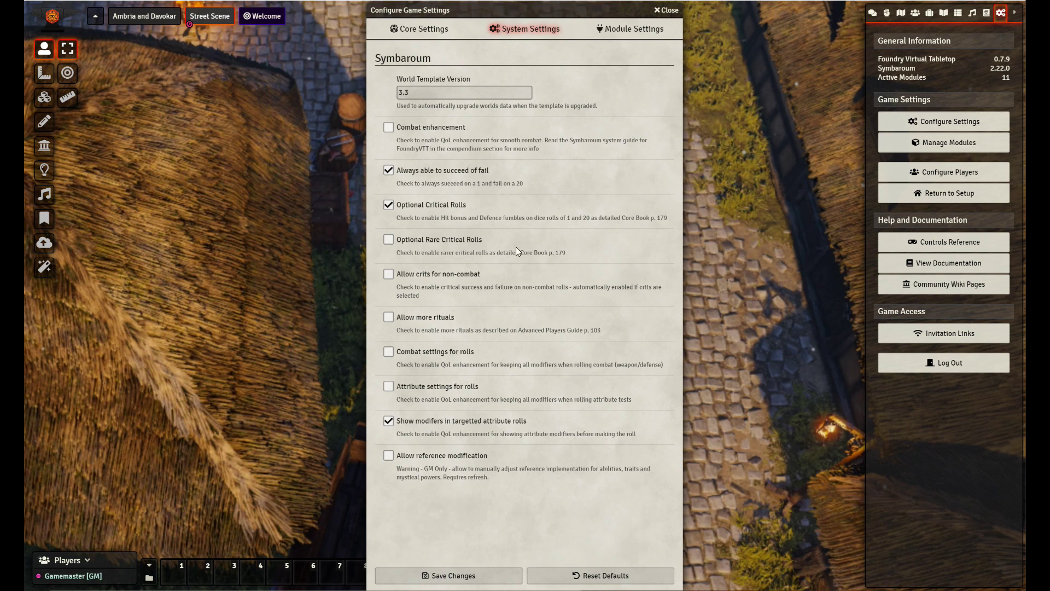
left_click(667, 10)
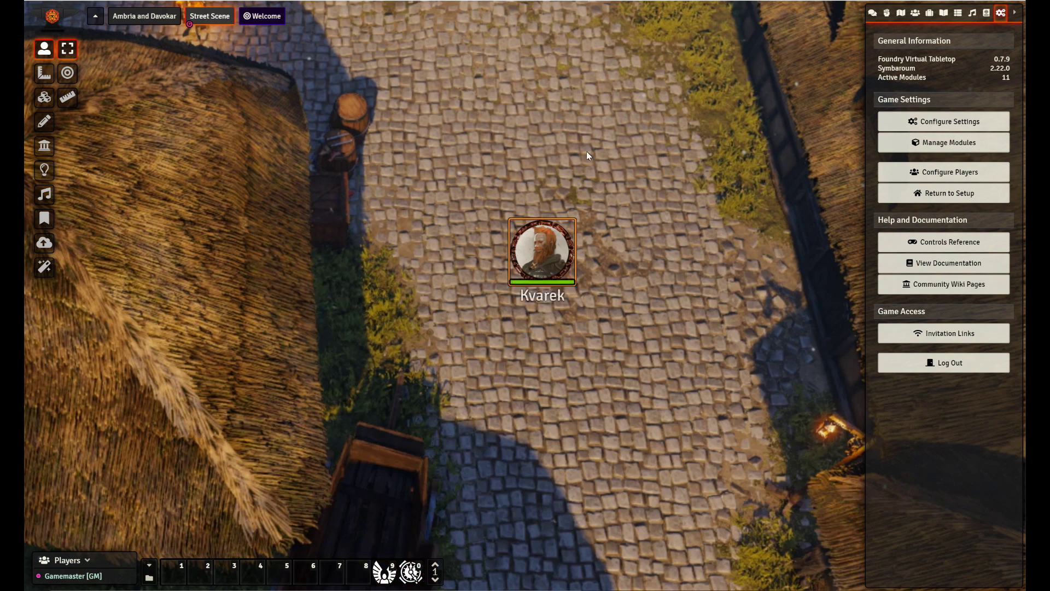
Step: Look through the EN - Macros compendium and close it
left_click(987, 12)
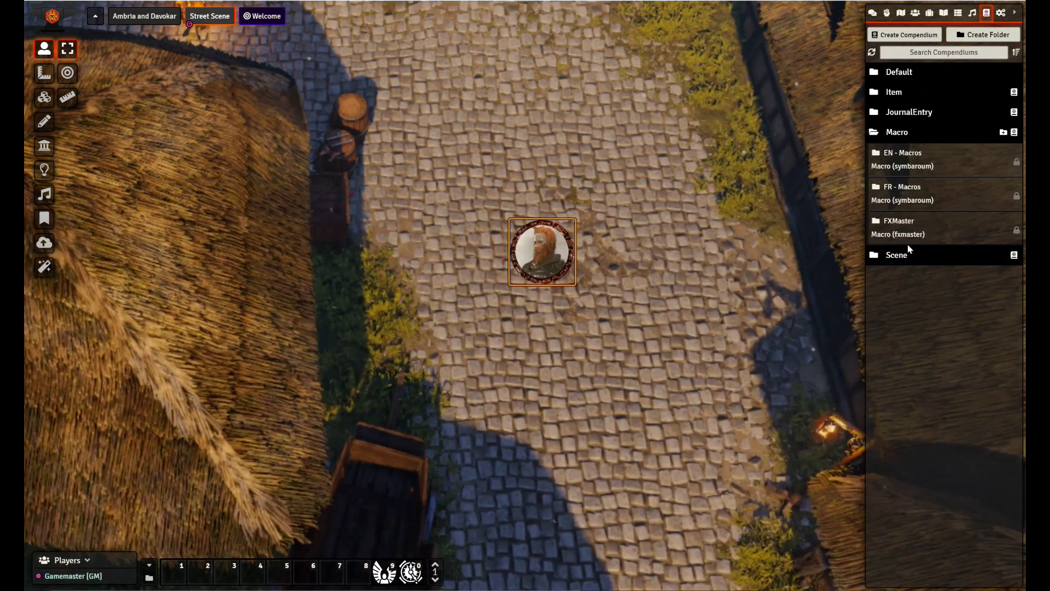
left_click(889, 158)
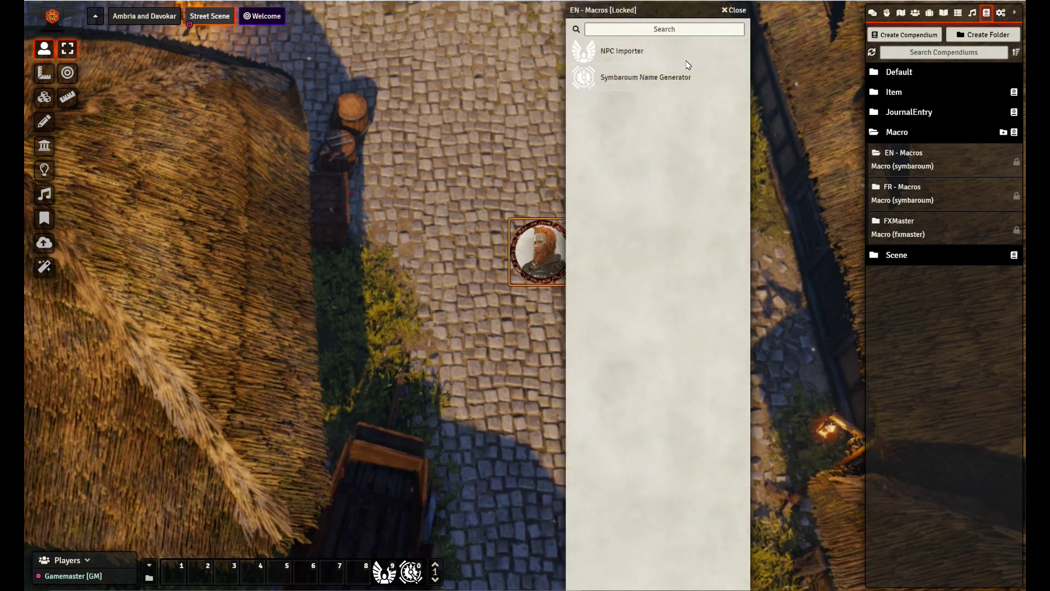
left_click(741, 10)
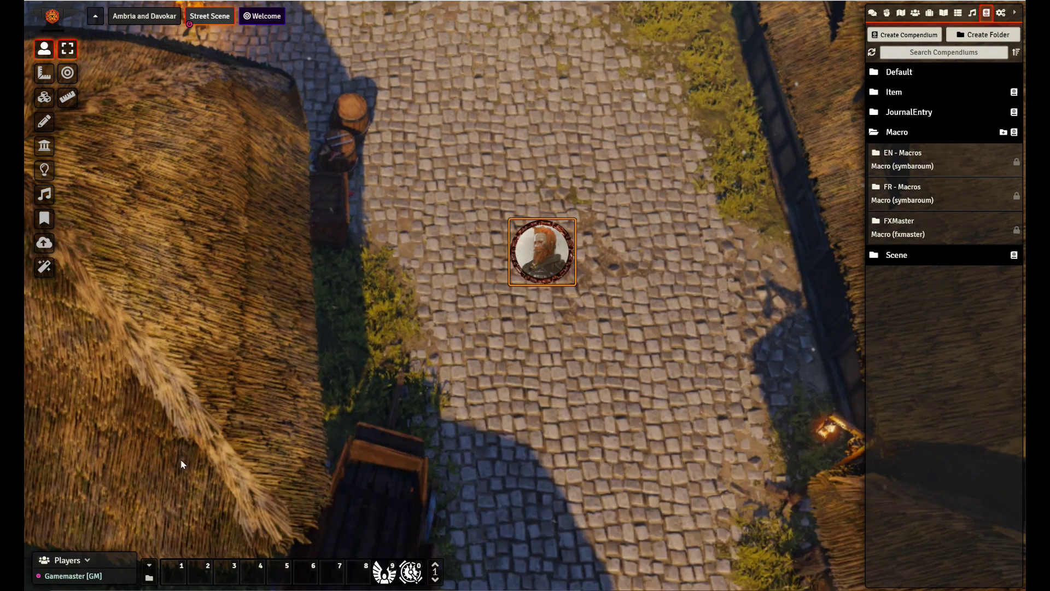
Step: Open the macros directory, move it clear of Kvarek's token, and check the management options of the NPC Importer2 macro
left_click(149, 580)
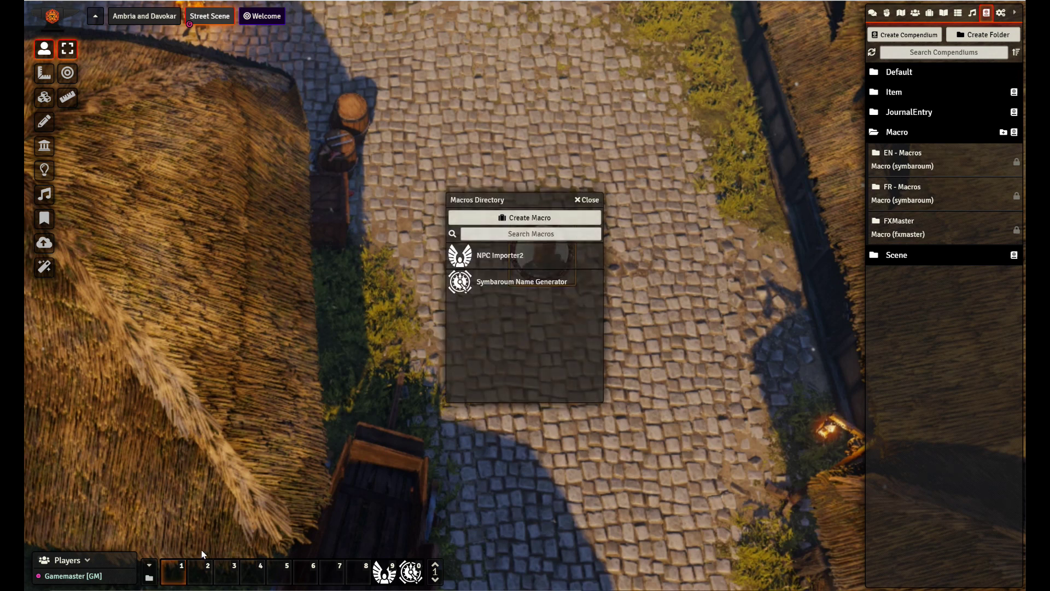
left_click_drag(536, 206, 698, 126)
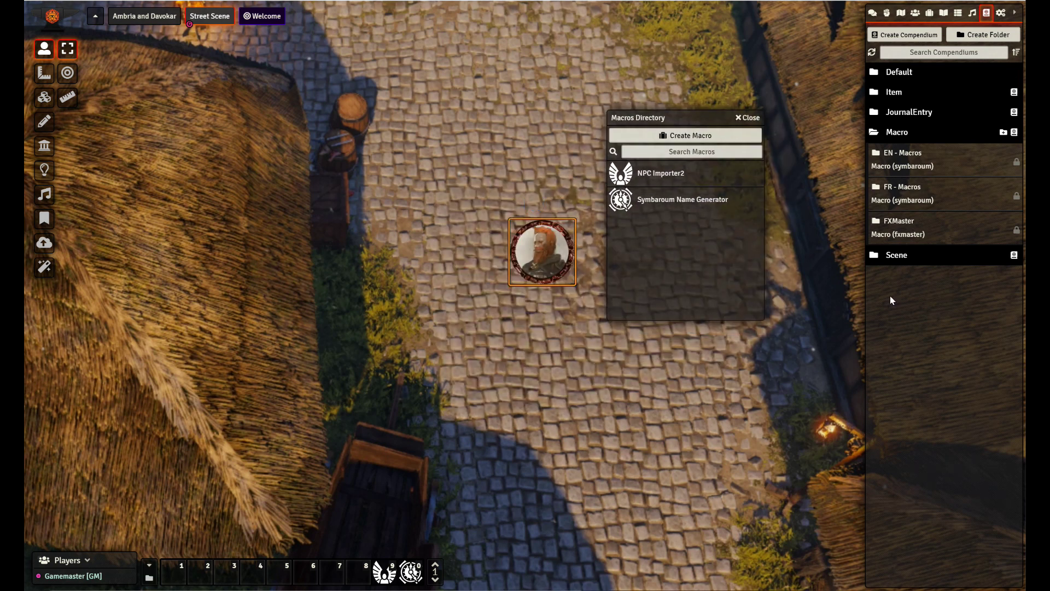
left_click(944, 12)
left_click(930, 13)
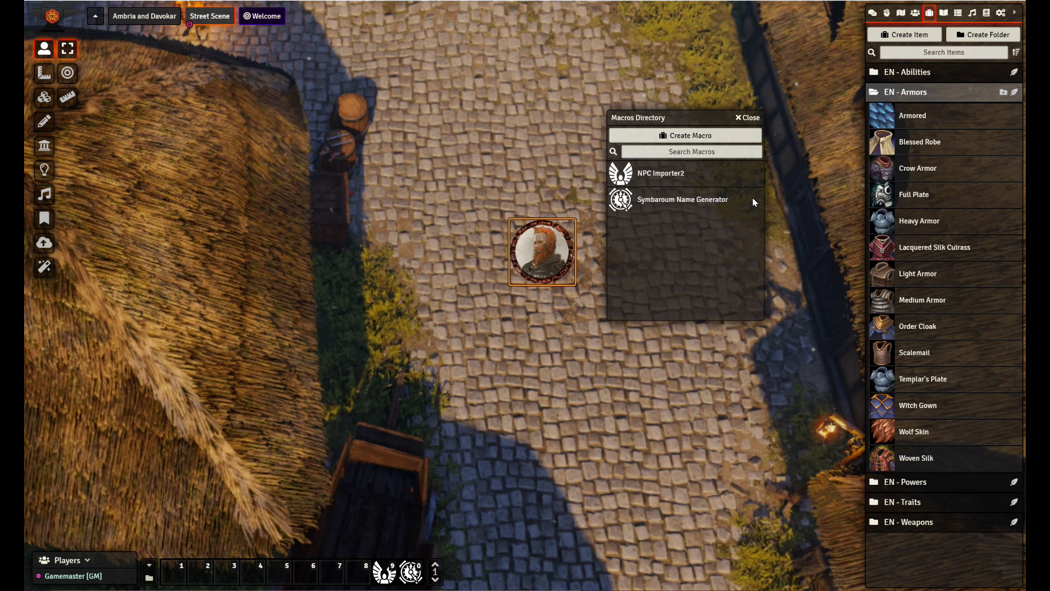
right_click(660, 172)
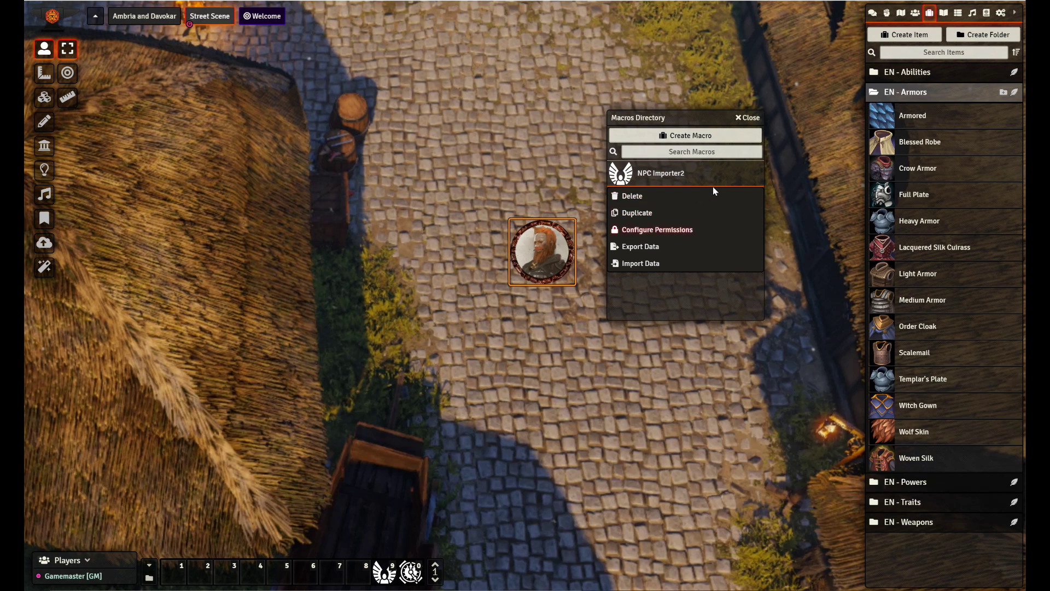
left_click(684, 121)
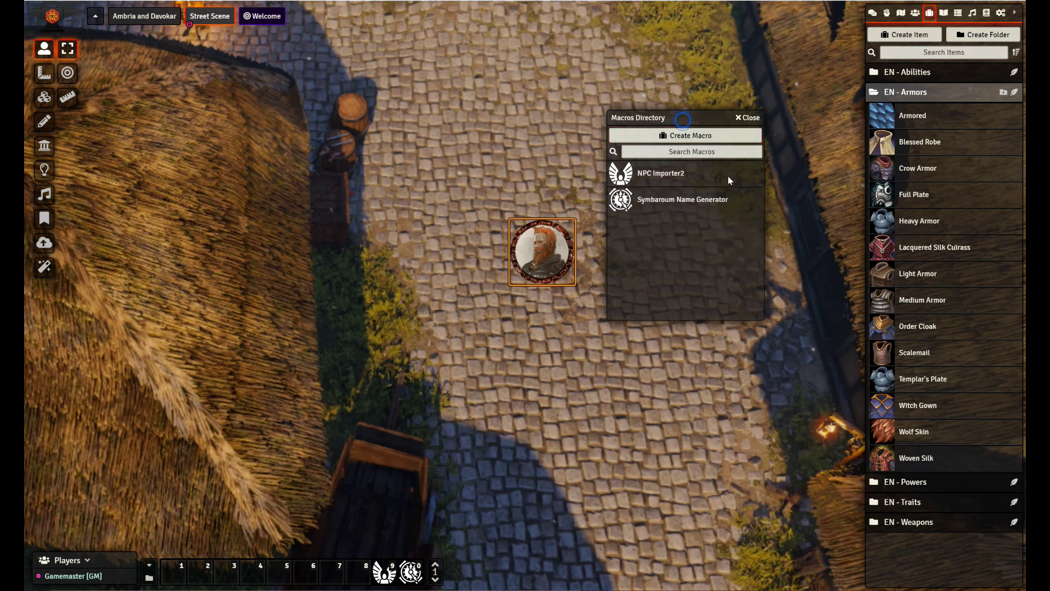
Step: Review the Symbaroum Name Generator macro's script with the chat log shown, and close the macro editor
left_click(693, 203)
left_click(873, 13)
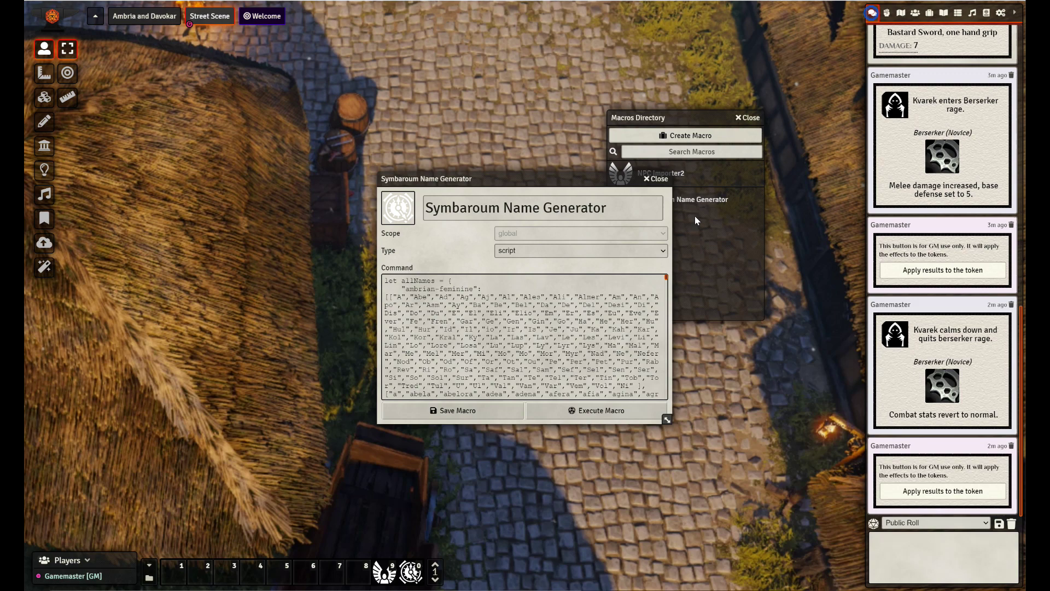
left_click(545, 409)
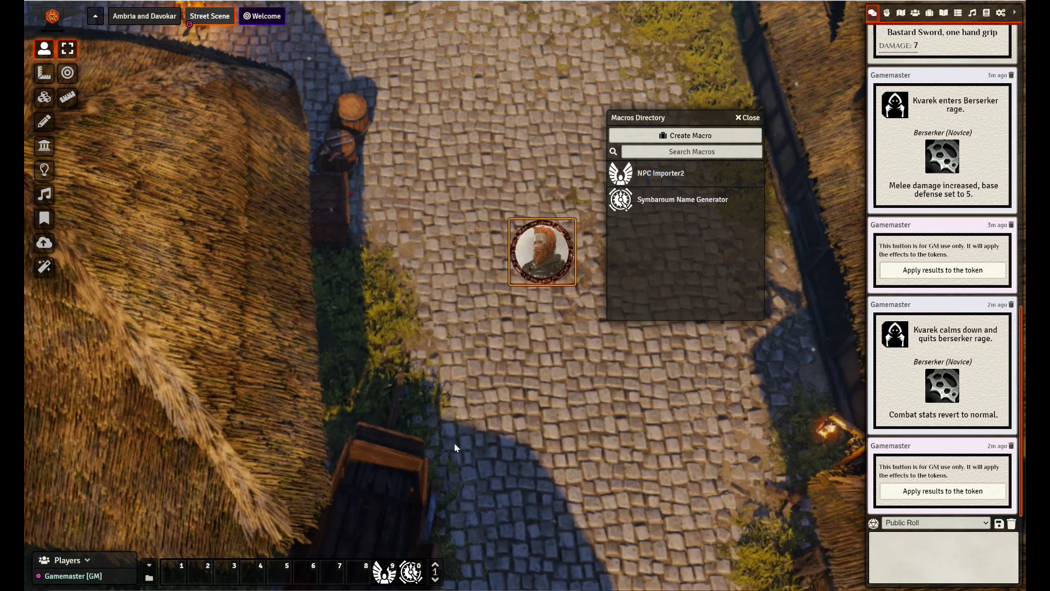
Step: Run the Symbaroum Name Generator for goblin-masculine names and delete the generated list from the chat log
left_click(411, 572)
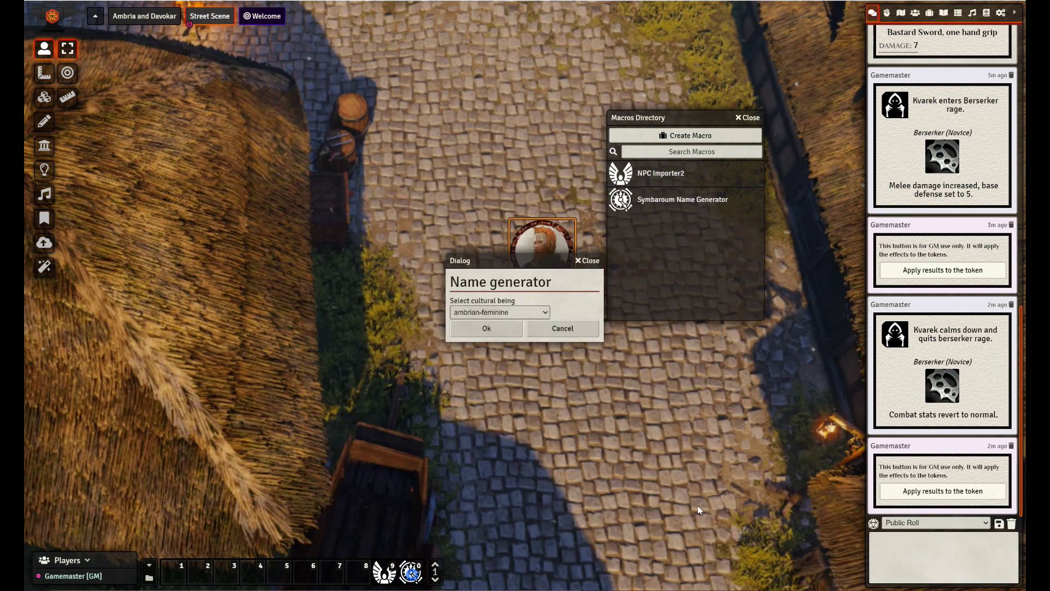
left_click(532, 312)
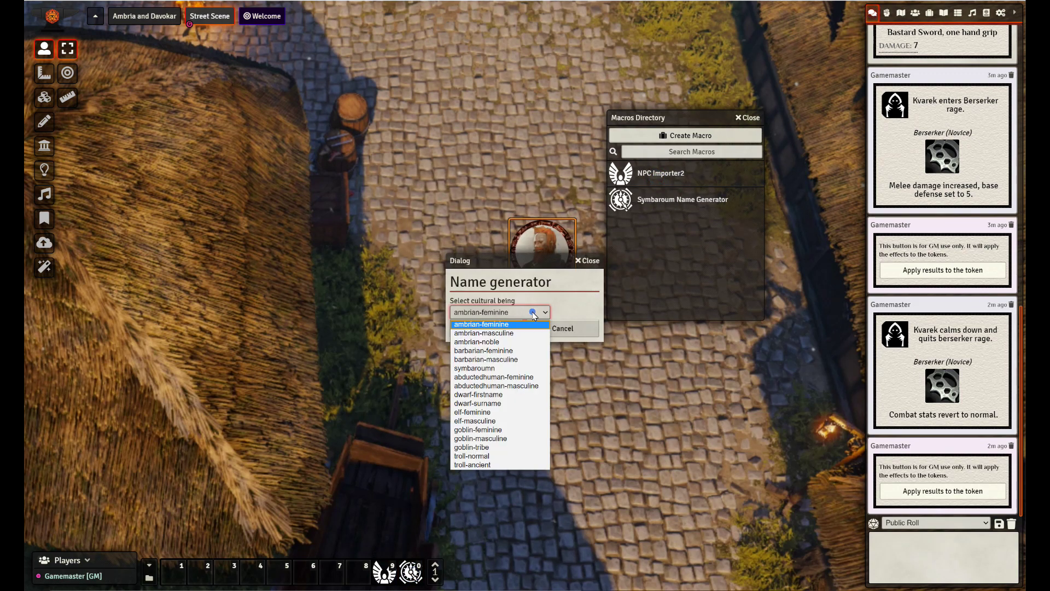
left_click(498, 438)
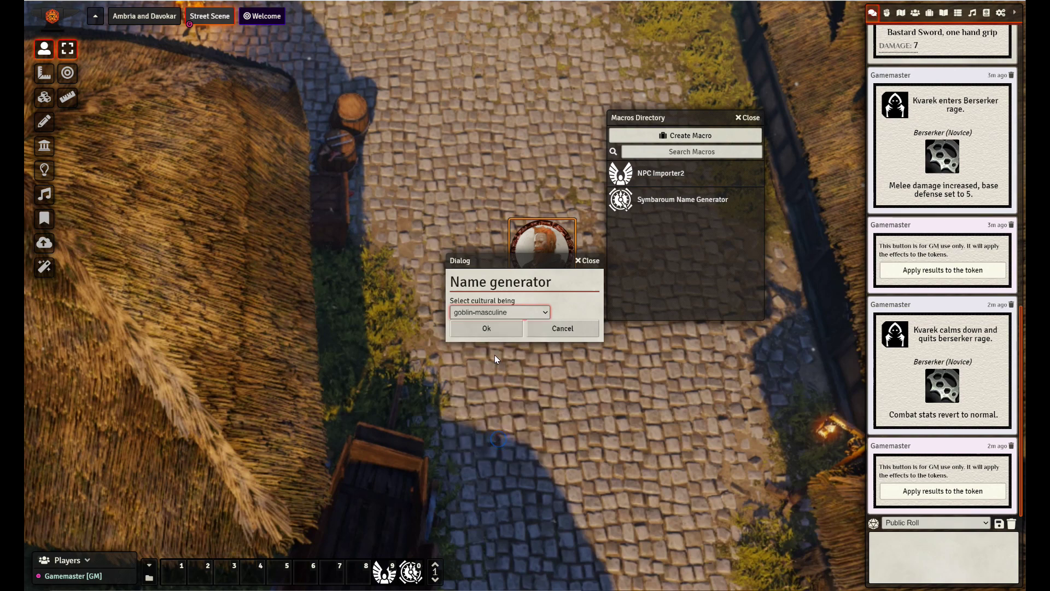
left_click(491, 331)
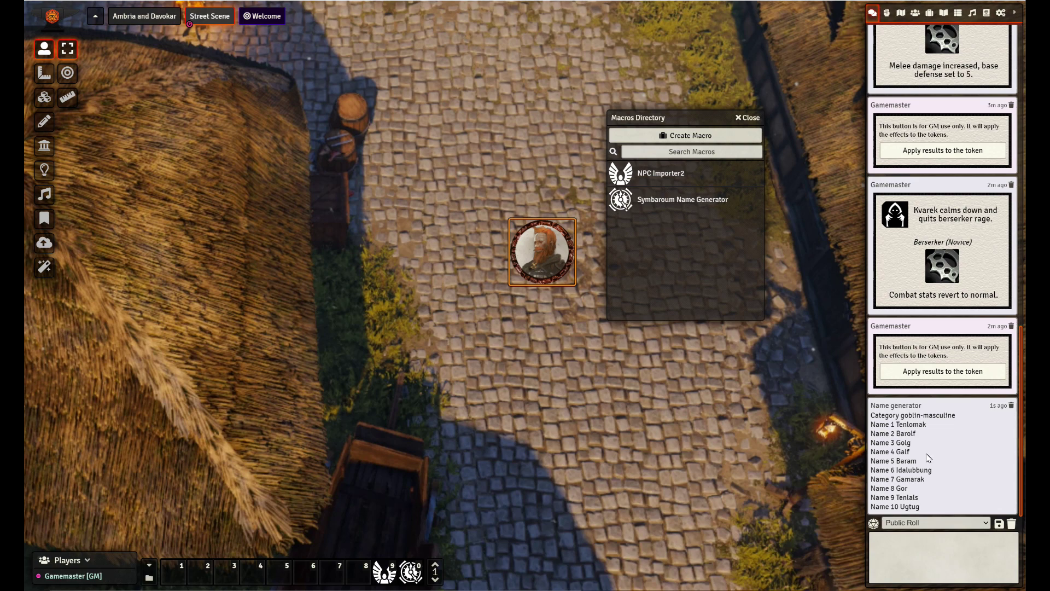
left_click(1011, 405)
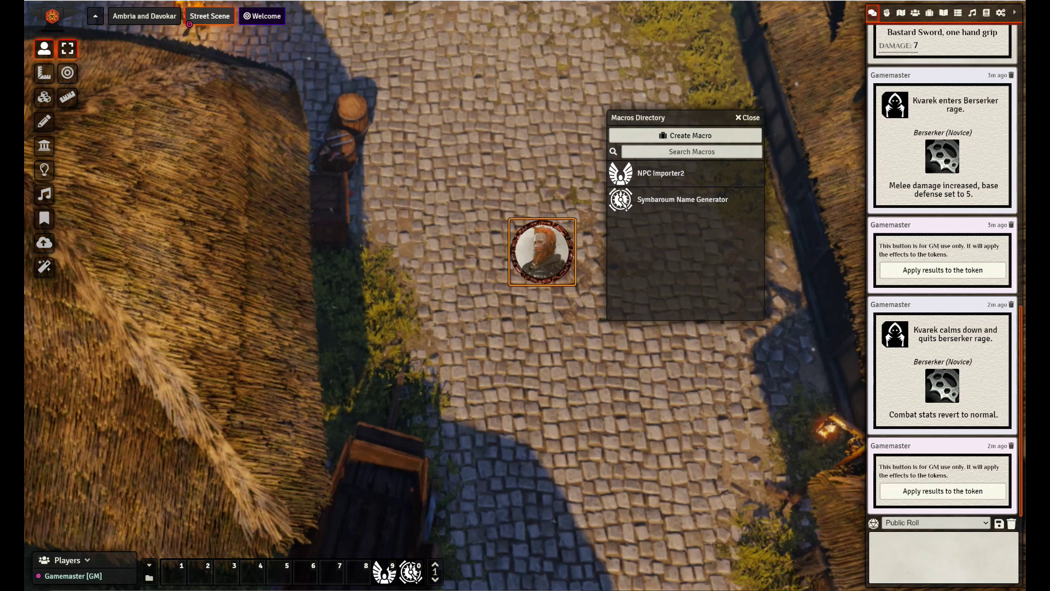
Step: Switch to Notepad++, copy the entire Robbers stat block from change.log, and return to Foundry
key("alt+Tab")
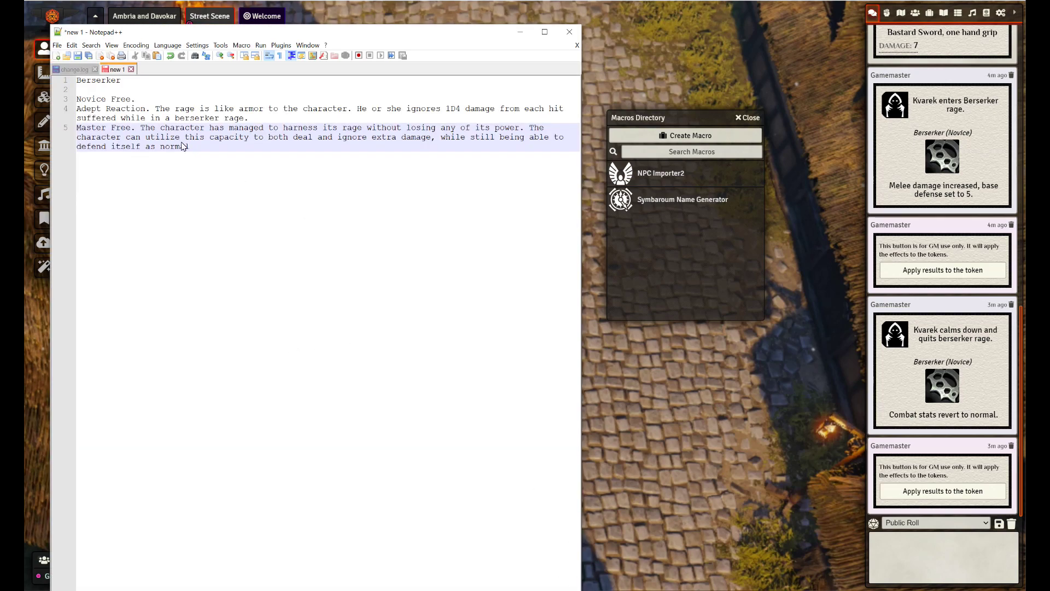
left_click(77, 69)
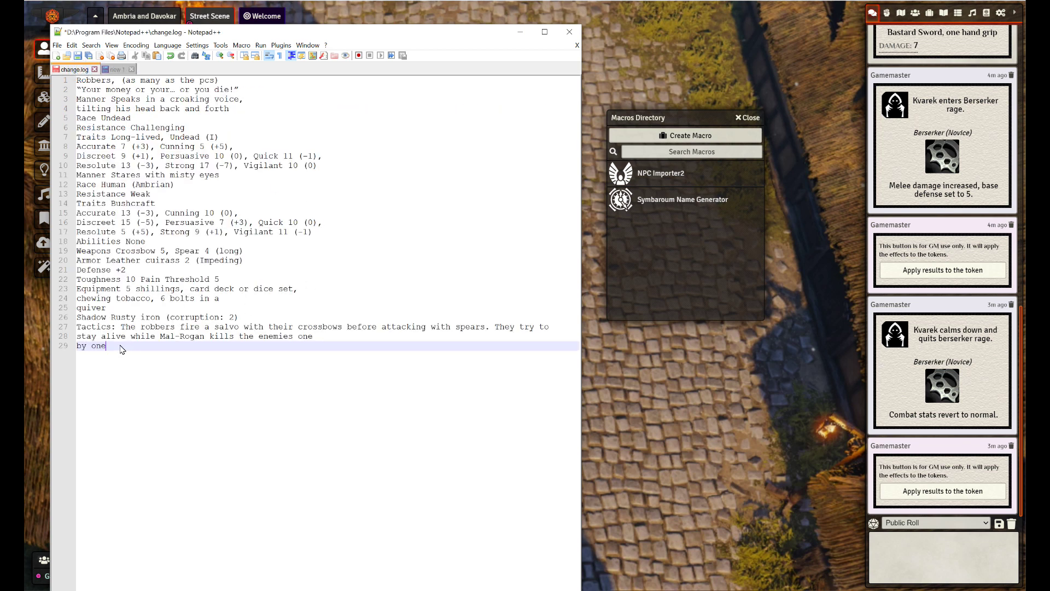
left_click_drag(107, 346, 68, 81)
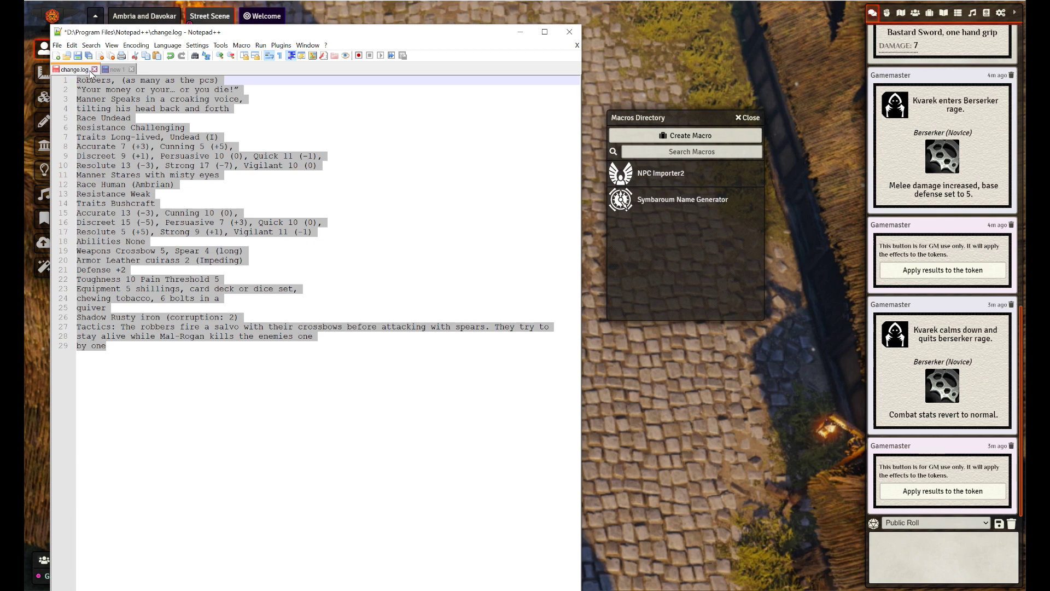
left_click(520, 32)
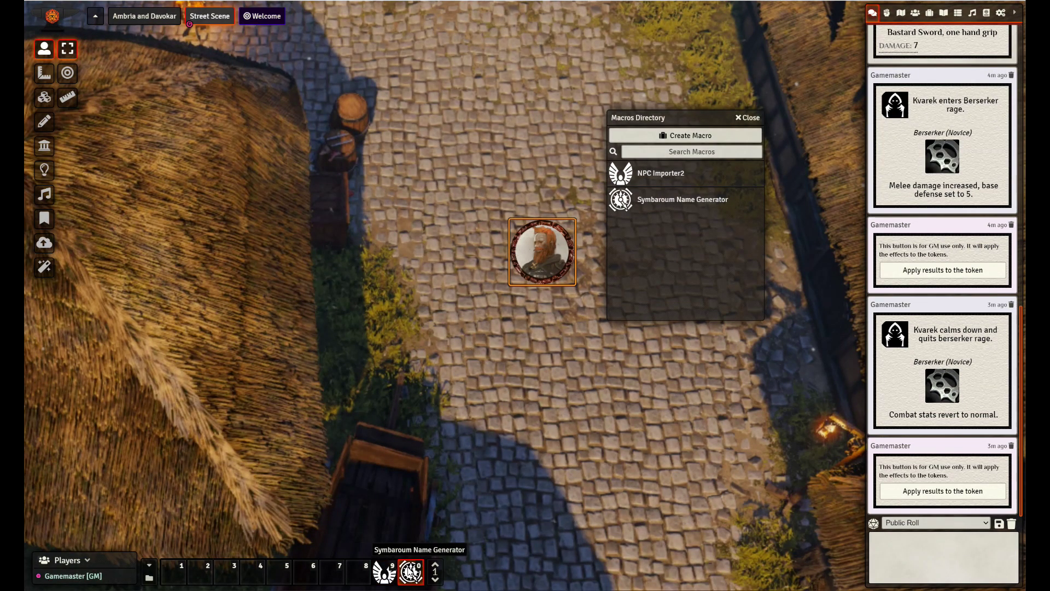
Step: Run the NPC Importer2 macro with the copied Robbers stat block as the NPC data
left_click(384, 571)
left_click(534, 302)
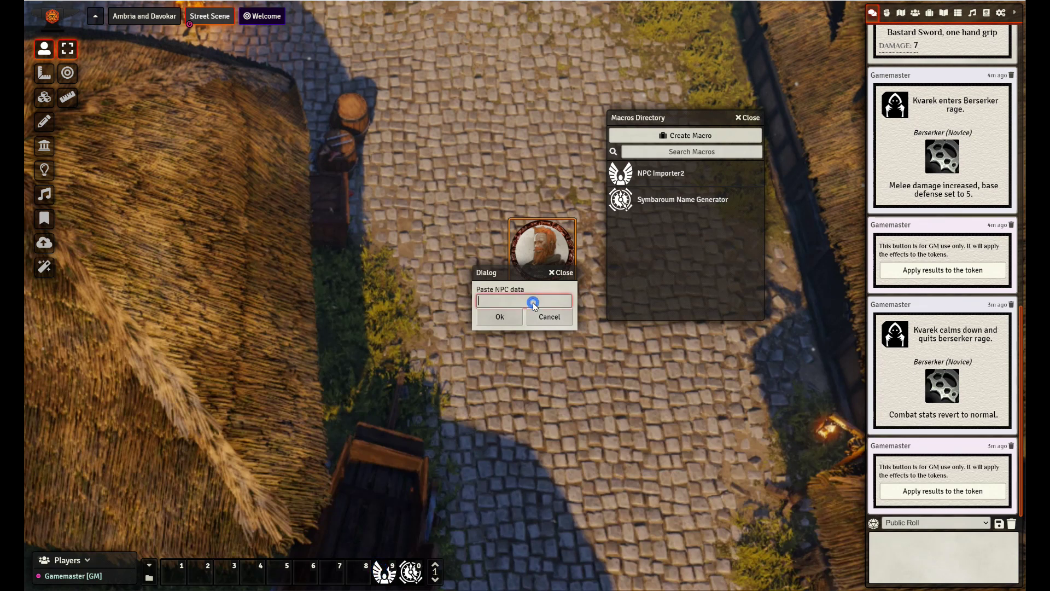
type("Robbers, (as many as the pcs)")
left_click(512, 316)
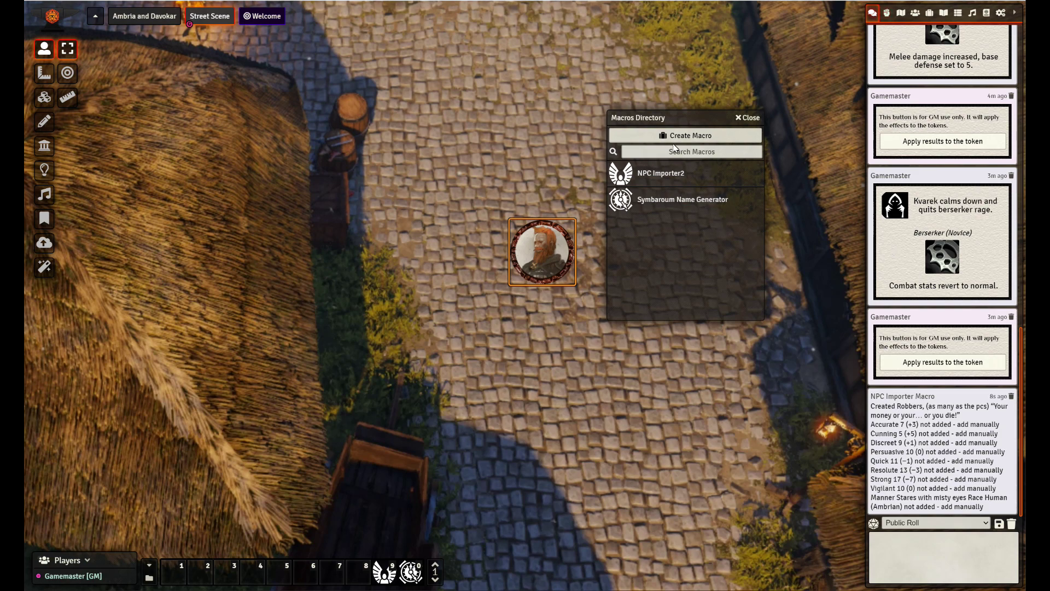
Step: Open the imported Robbers actor from the actors directory and check its attribute values
left_click(915, 13)
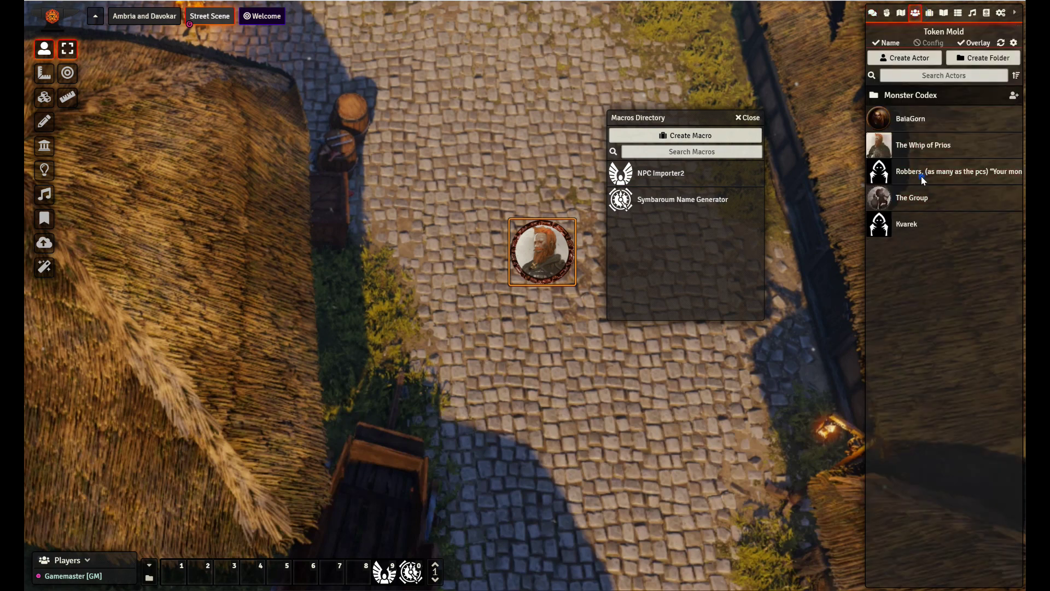
left_click(922, 176)
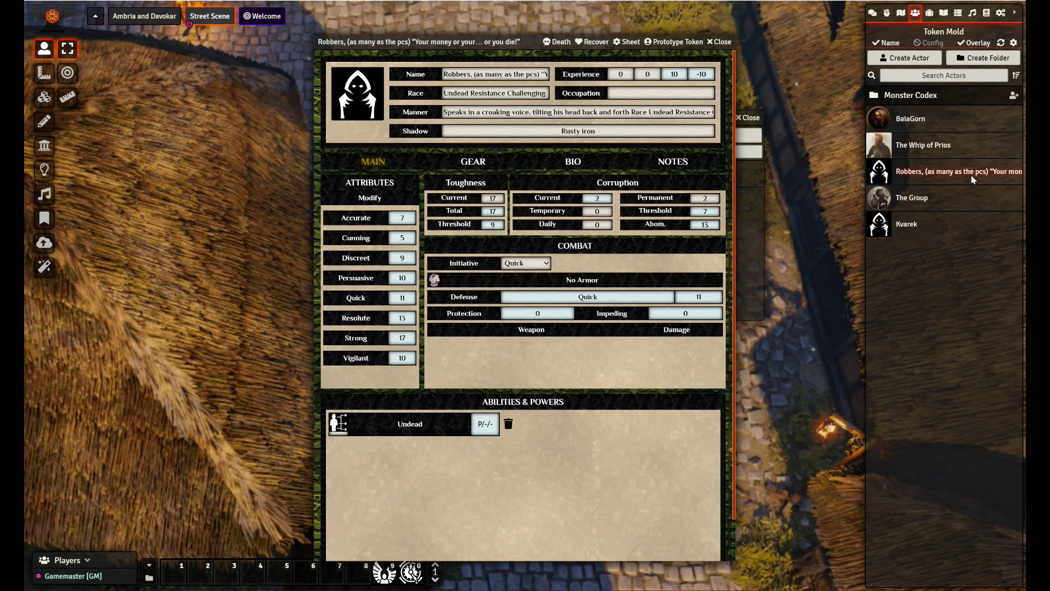
mouse_move(395, 228)
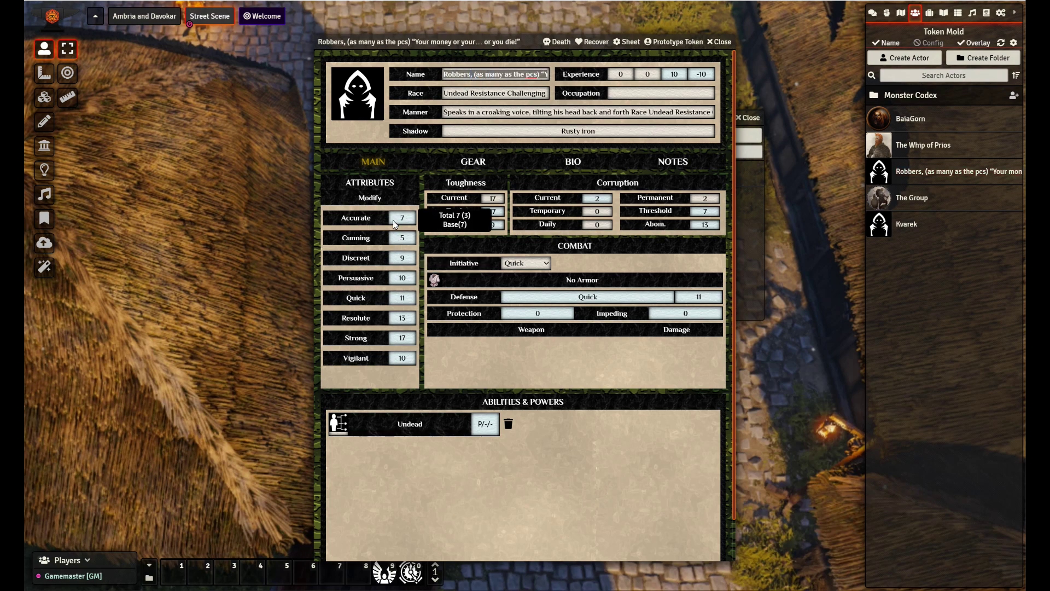
mouse_move(400, 361)
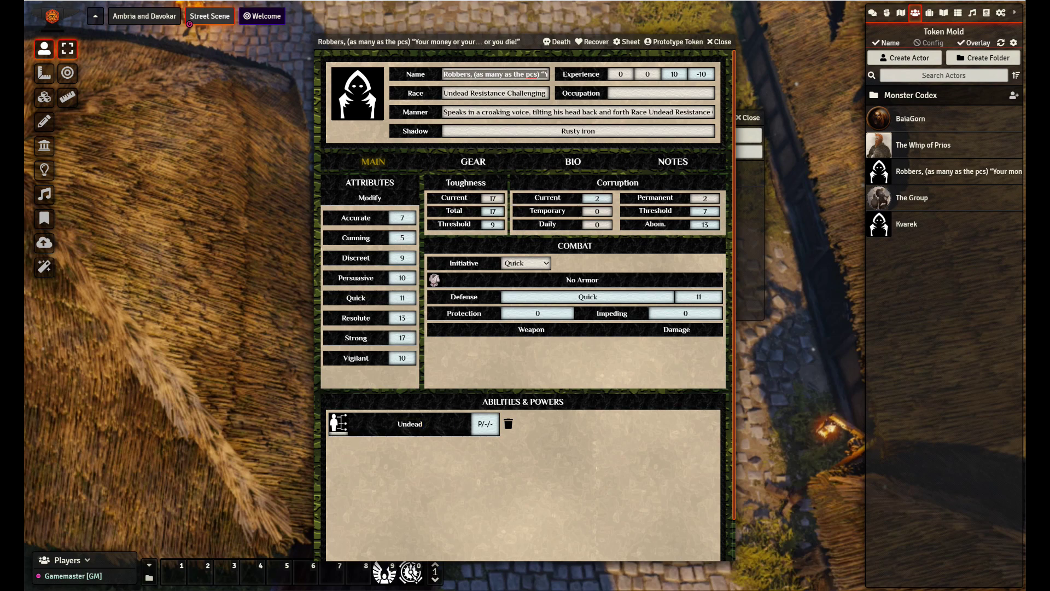
Step: Compare the Robbers source text in Notepad++, including its race and resistance lines, with the imported sheet's main and gear sections
key("alt+Tab")
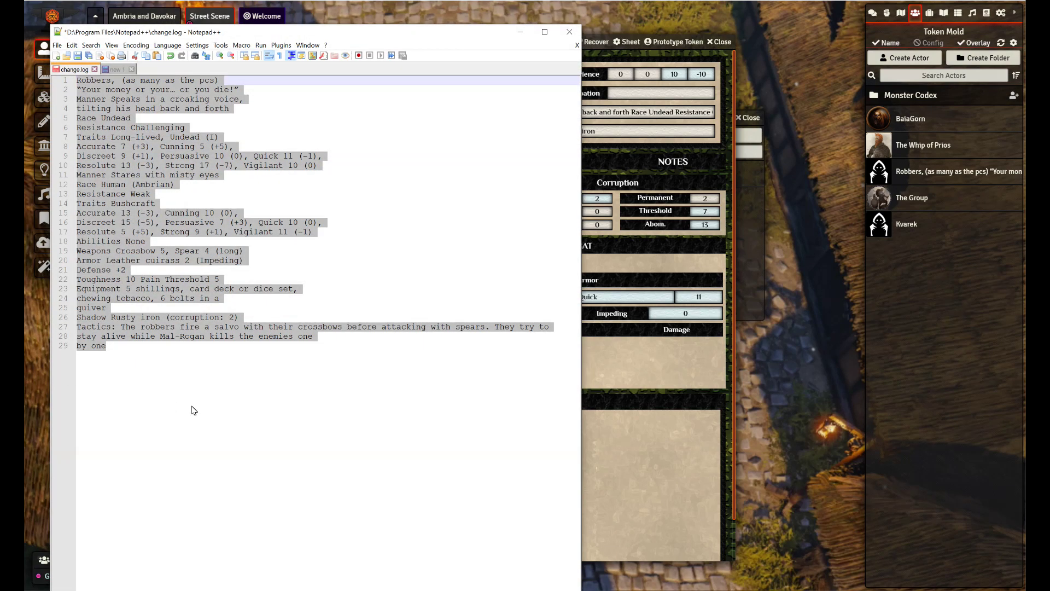
left_click(158, 238)
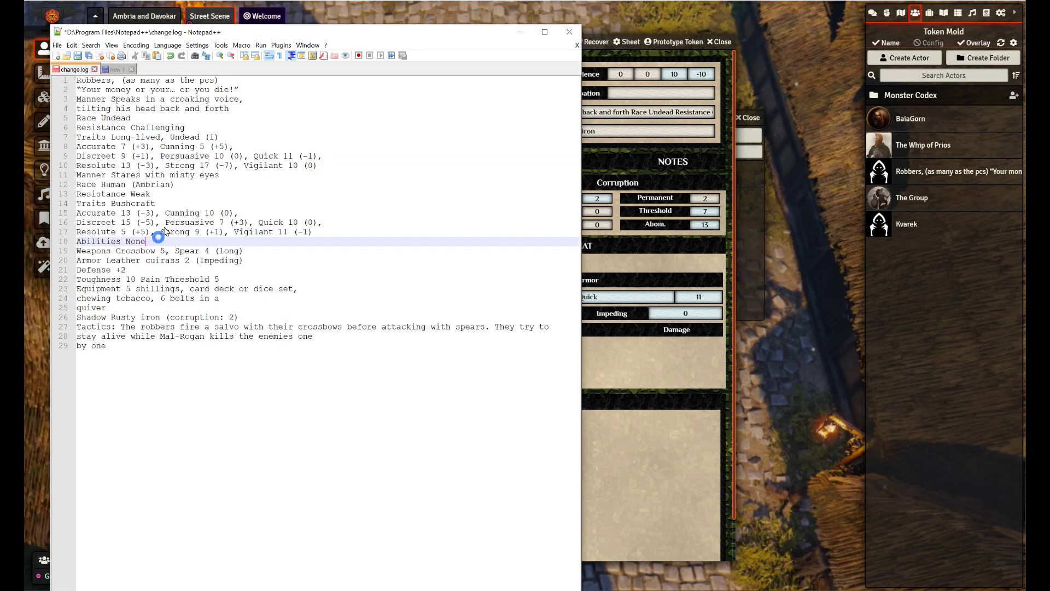
left_click(173, 193)
left_click(201, 138)
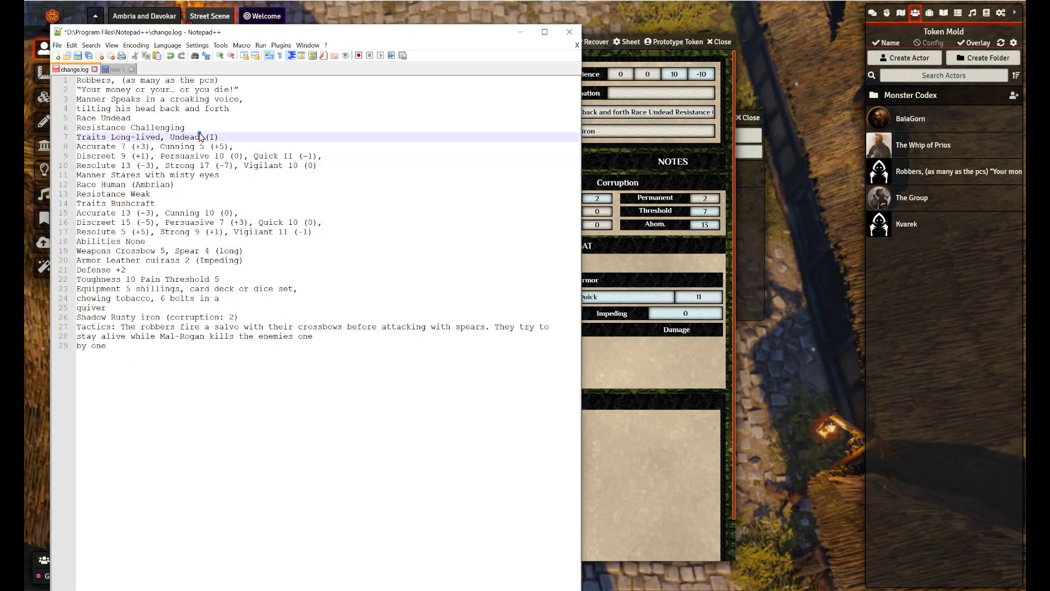
left_click(148, 129)
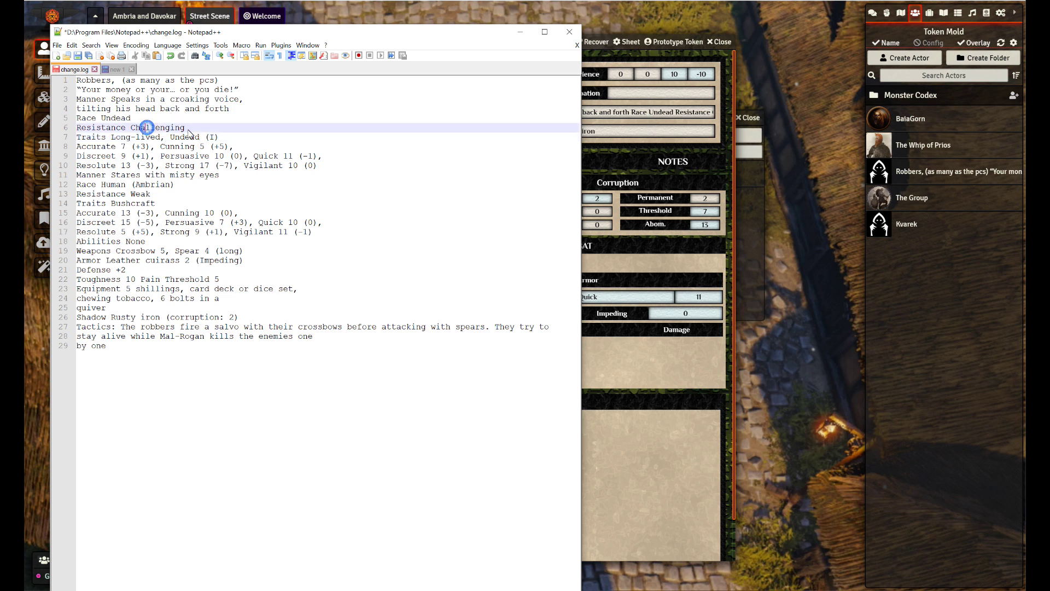
left_click_drag(186, 127, 78, 117)
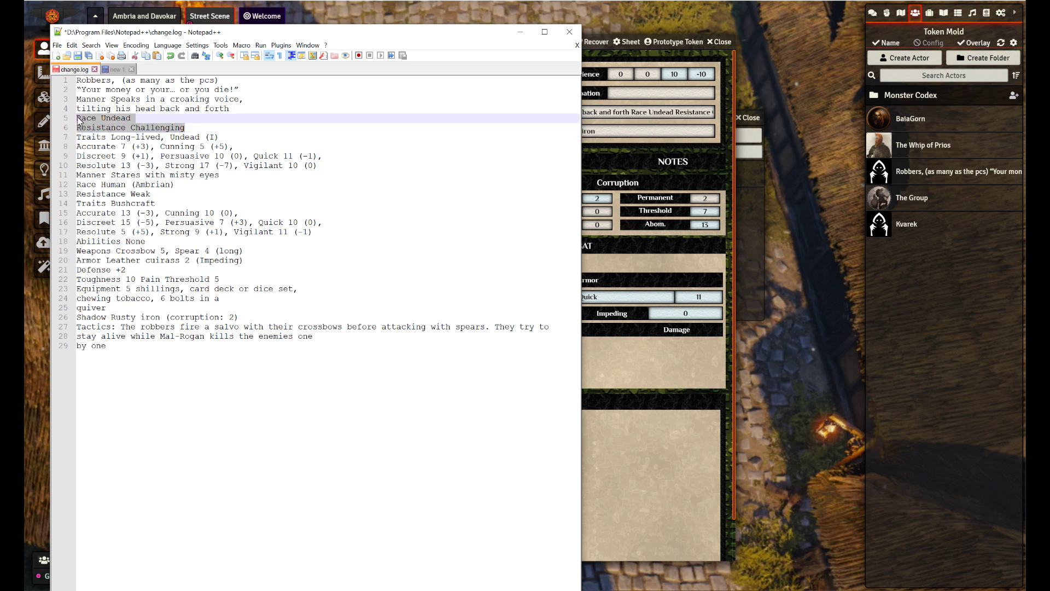
left_click(244, 444)
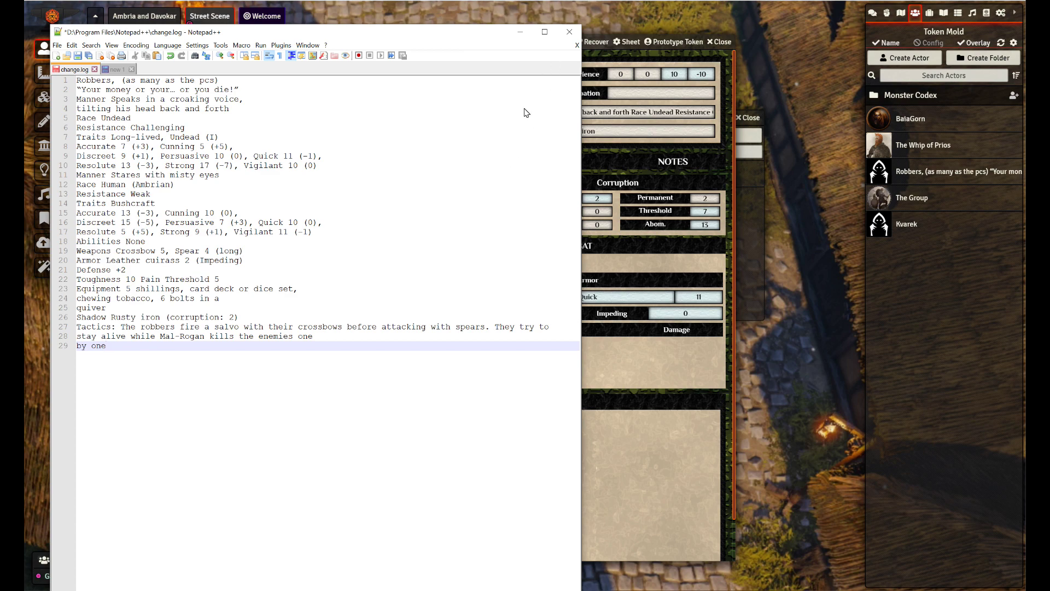
left_click(520, 31)
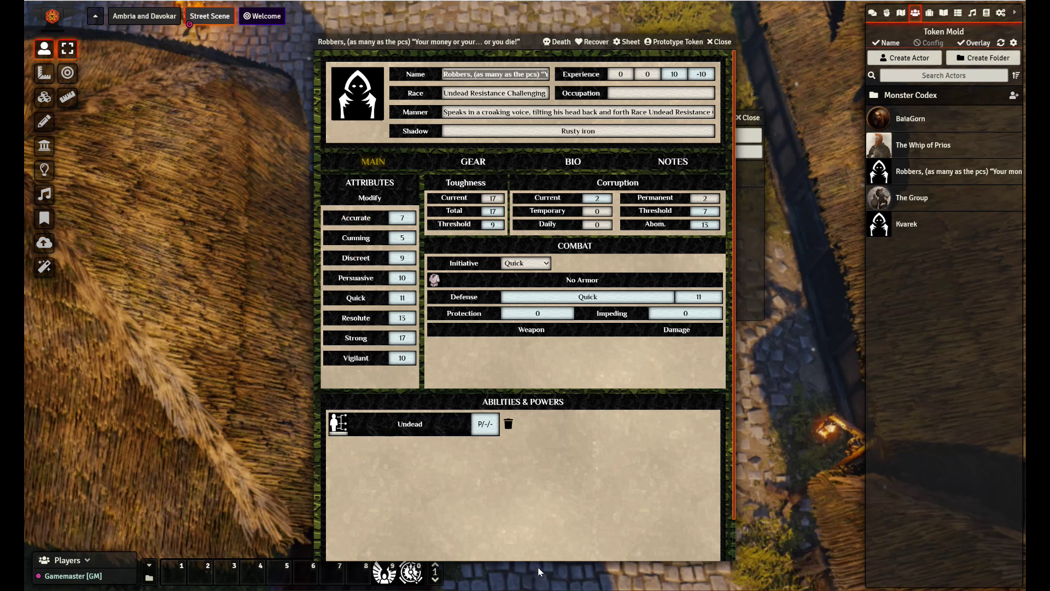
left_click(479, 166)
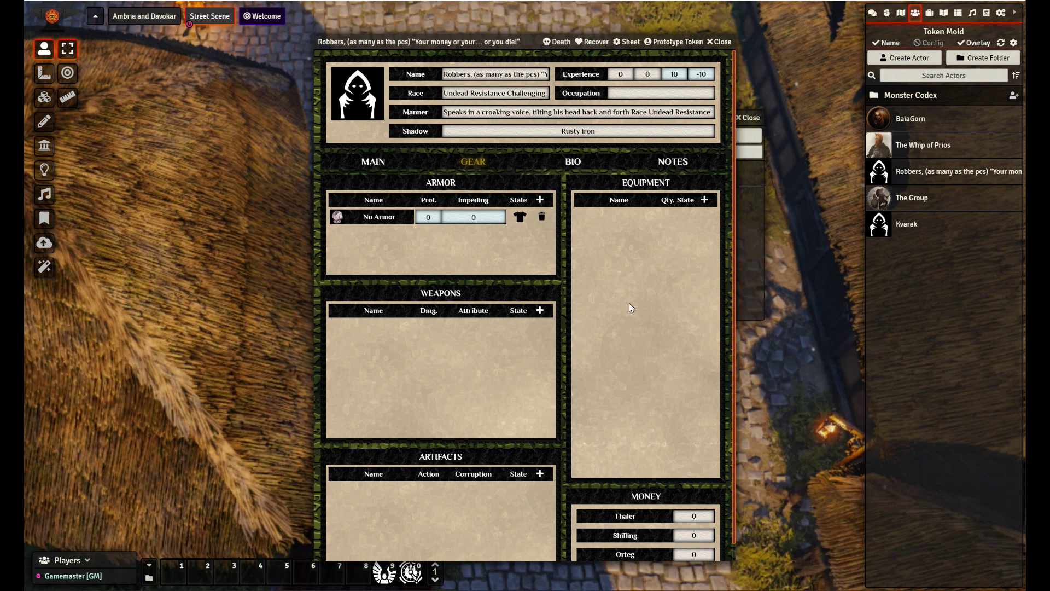
left_click(385, 165)
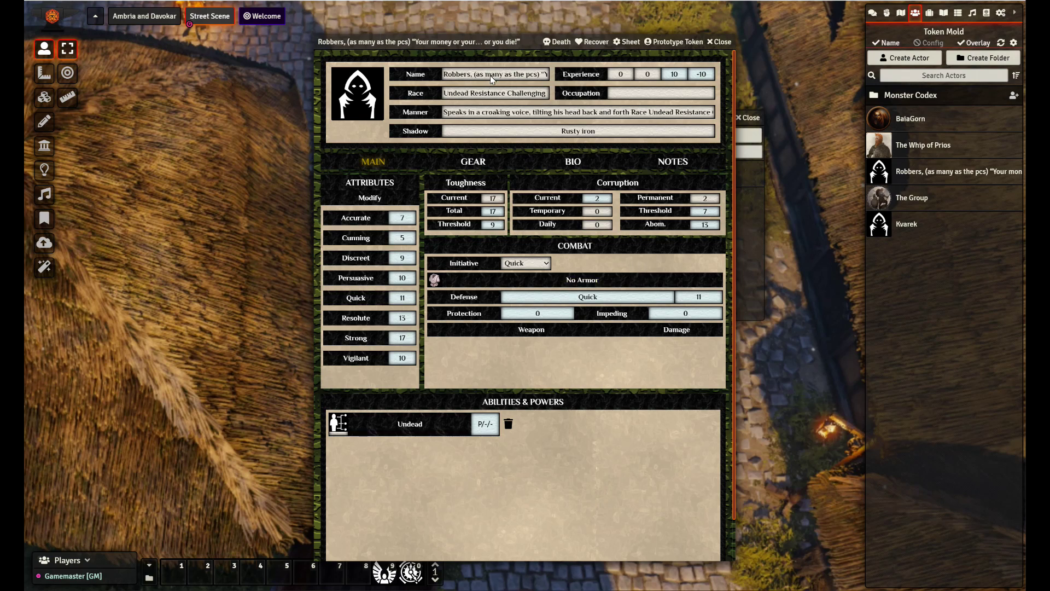
Step: Shorten both the imported actor's name and its prototype token name to "Robbers", update the token, and close the sheet
left_click_drag(475, 76, 586, 66)
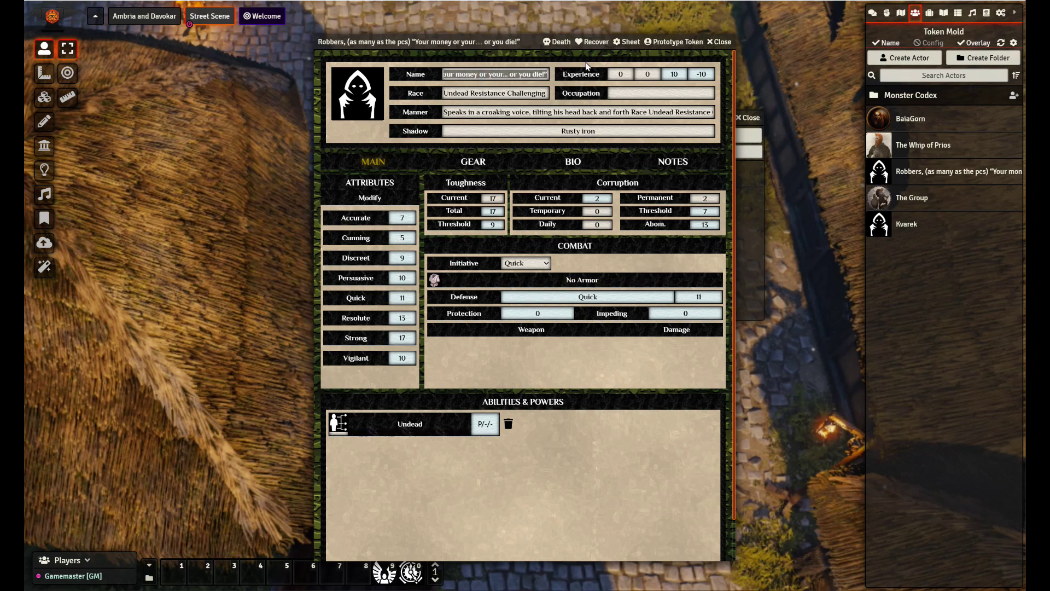
key("BackSpace")
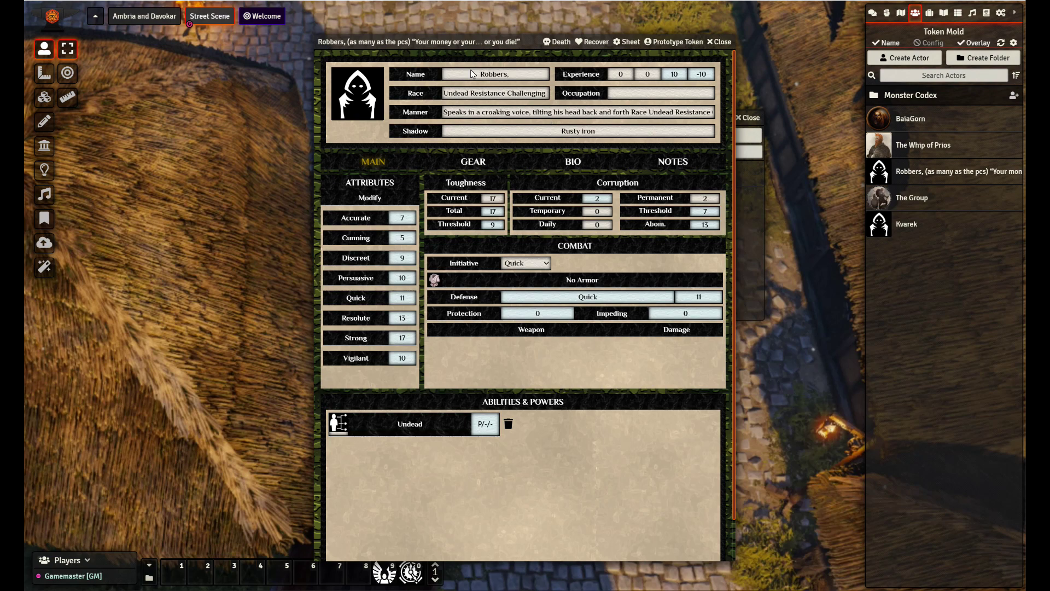
left_click(673, 42)
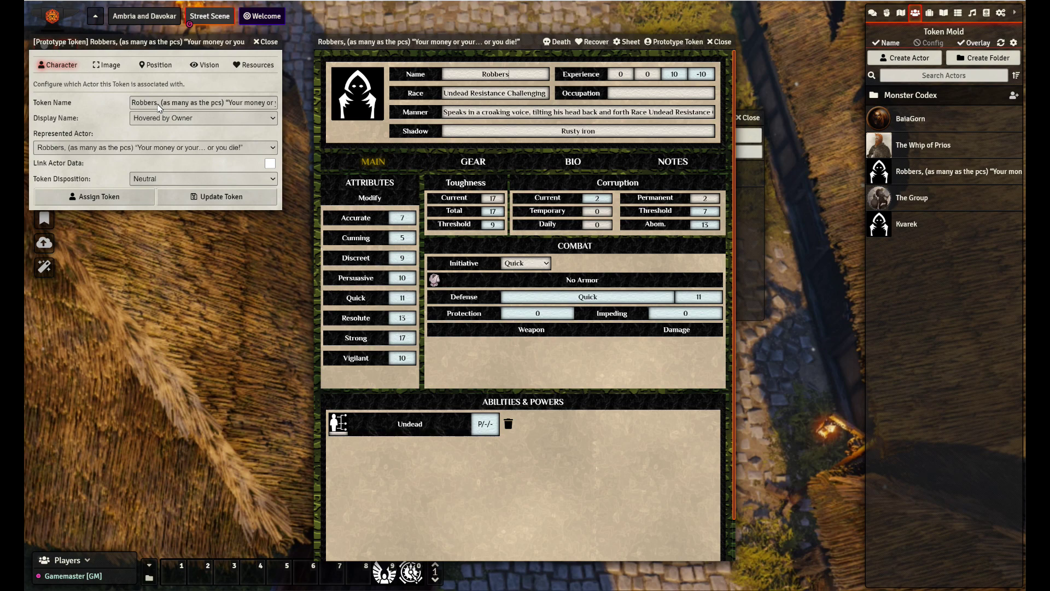
left_click_drag(159, 104, 281, 104)
key("BackSpace")
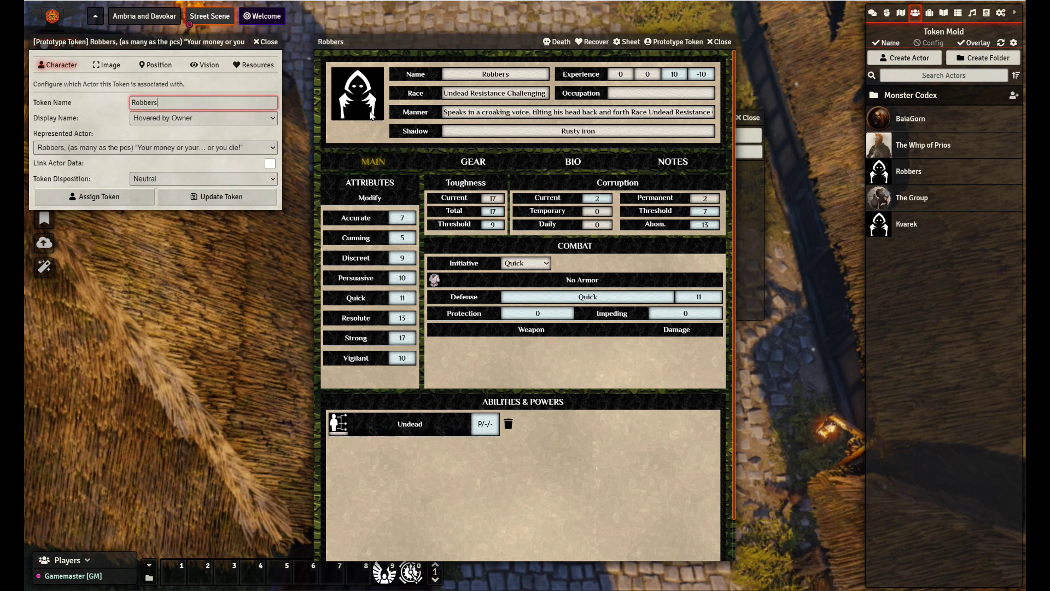
left_click(253, 200)
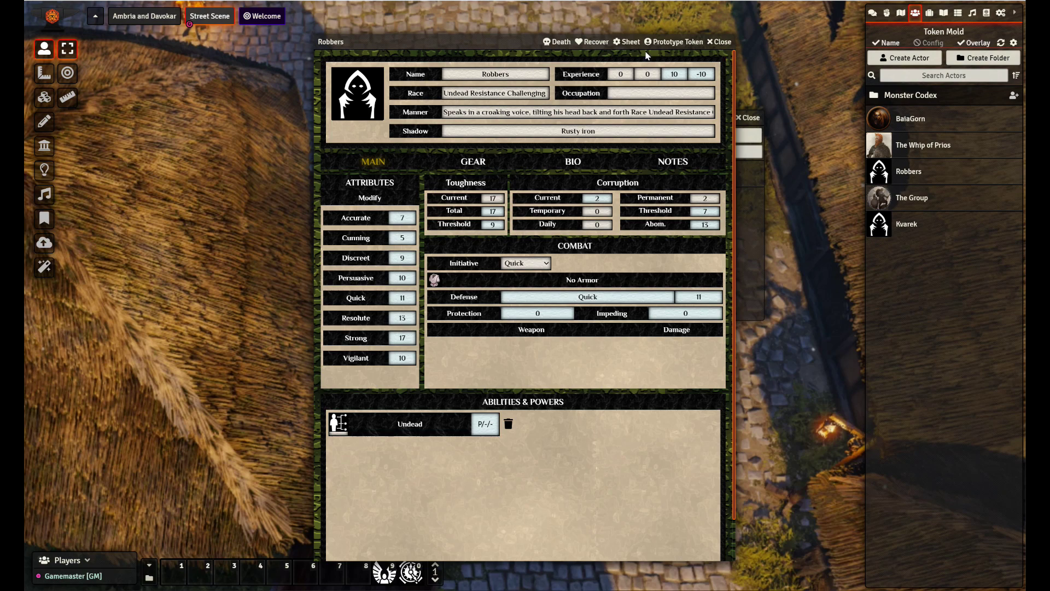
left_click(722, 43)
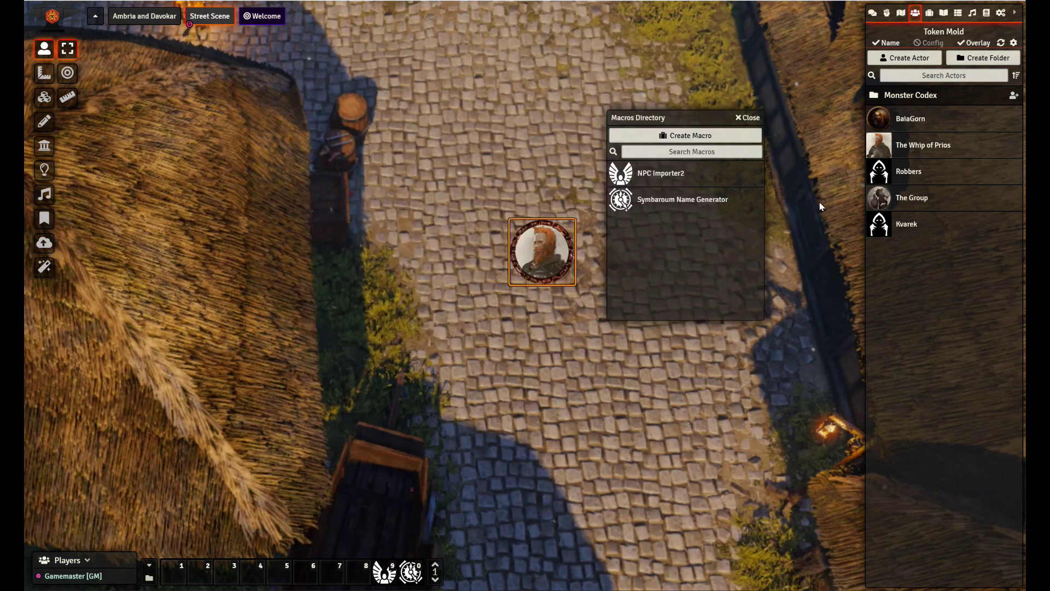